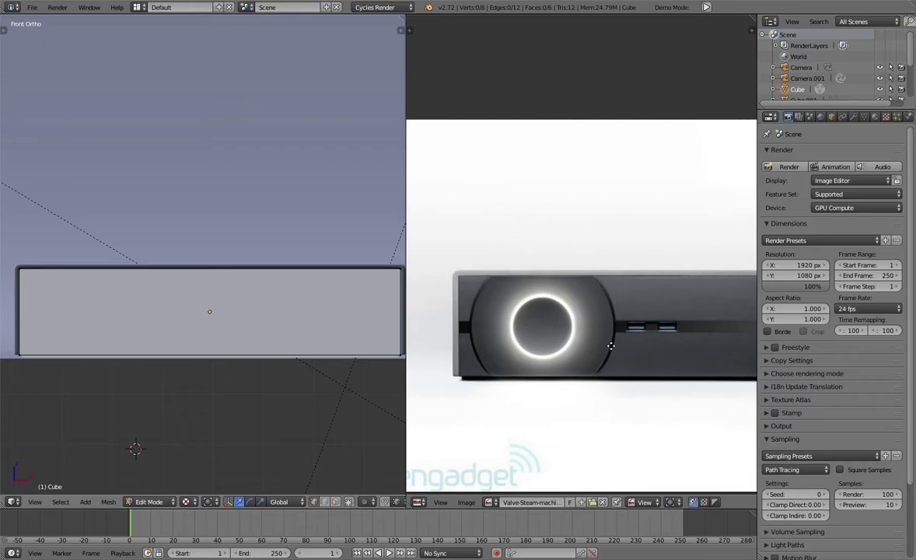
# Step: Examine the reference image's front panel, including the glowing ring, the curved section, the USB ports and the horizontal stripe
pyautogui.moveTo(610, 345); pyautogui.dragTo(599, 320, button='middle')
pyautogui.scroll(1, 523, 334)
pyautogui.moveTo(532, 326); pyautogui.dragTo(535, 322, button='middle')
pyautogui.moveTo(597, 328); pyautogui.dragTo(619, 310, button='middle')
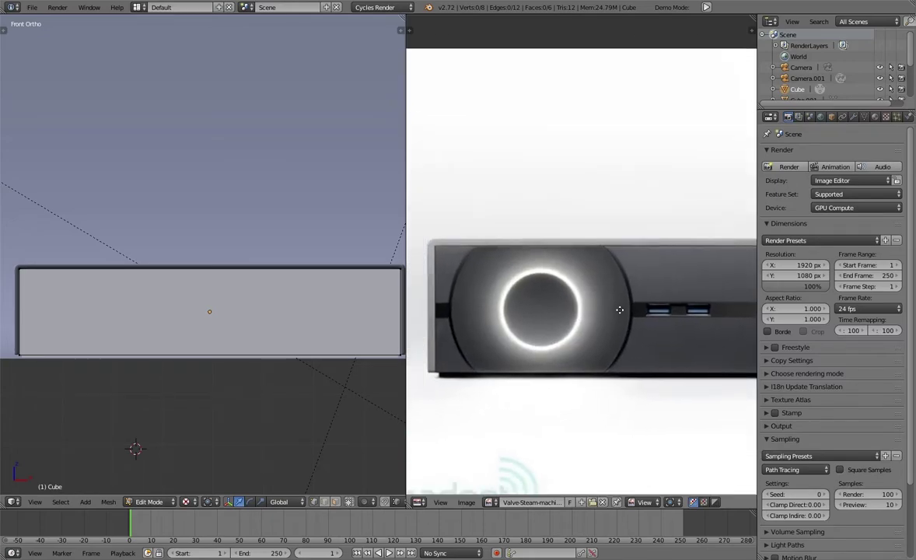
pyautogui.moveTo(679, 311); pyautogui.dragTo(630, 316, button='middle')
pyautogui.keyDown('ctrl'); pyautogui.hscroll(2, 631, 318); pyautogui.keyUp('ctrl')
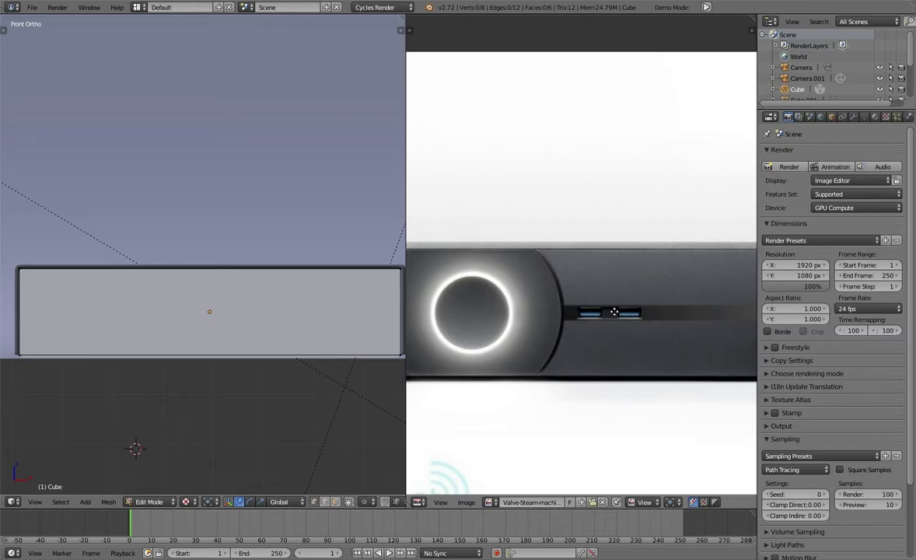
pyautogui.moveTo(615, 312); pyautogui.dragTo(484, 312, button='middle')
pyautogui.moveTo(562, 311); pyautogui.dragTo(683, 311, button='middle')
pyautogui.moveTo(465, 302); pyautogui.dragTo(583, 300, button='middle')
pyautogui.moveTo(646, 320); pyautogui.dragTo(552, 321, button='middle')
pyautogui.moveTo(658, 322); pyautogui.dragTo(593, 328, button='middle')
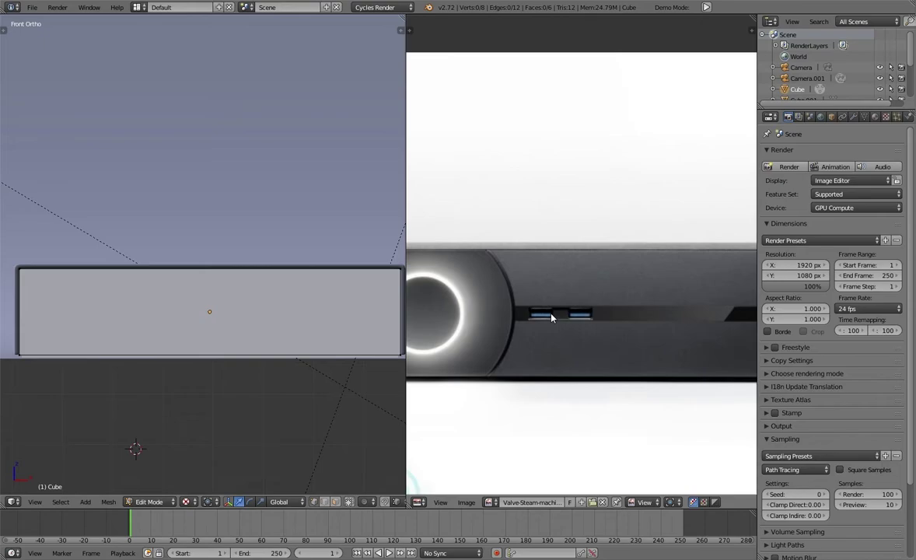
pyautogui.scroll(2, 552, 317)
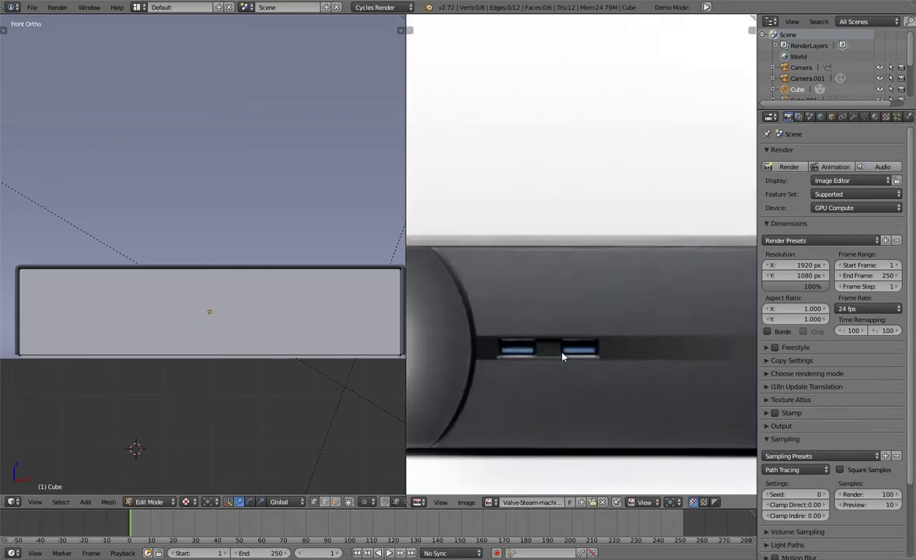
pyautogui.scroll(-2, 563, 355)
pyautogui.moveTo(534, 347); pyautogui.dragTo(604, 349, button='middle')
pyautogui.scroll(-1, 630, 350)
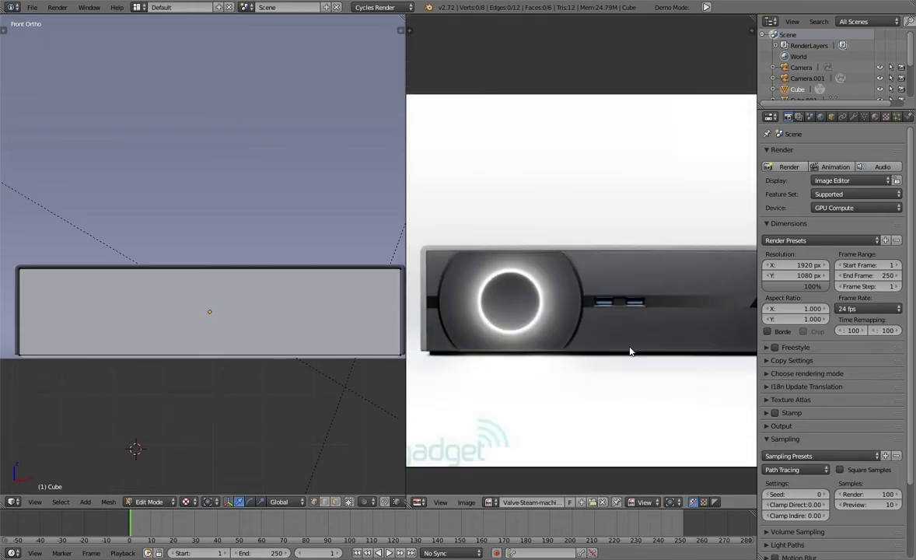
pyautogui.scroll(3, 630, 350)
pyautogui.moveTo(667, 355); pyautogui.dragTo(585, 285, button='middle')
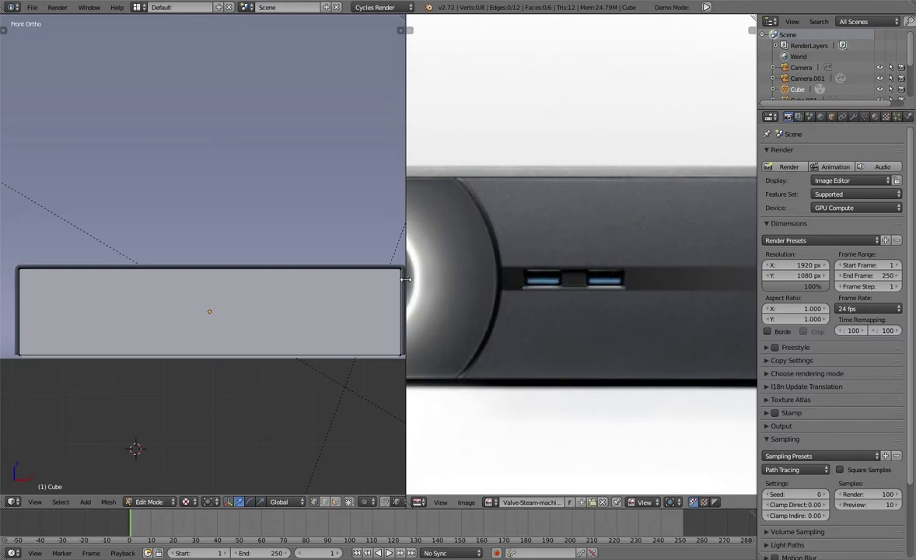
# Step: Maximize the reference image to examine the machine's whole front, restore the split layout and check the stripe's far end
pyautogui.moveTo(405, 280); pyautogui.dragTo(397, 285)
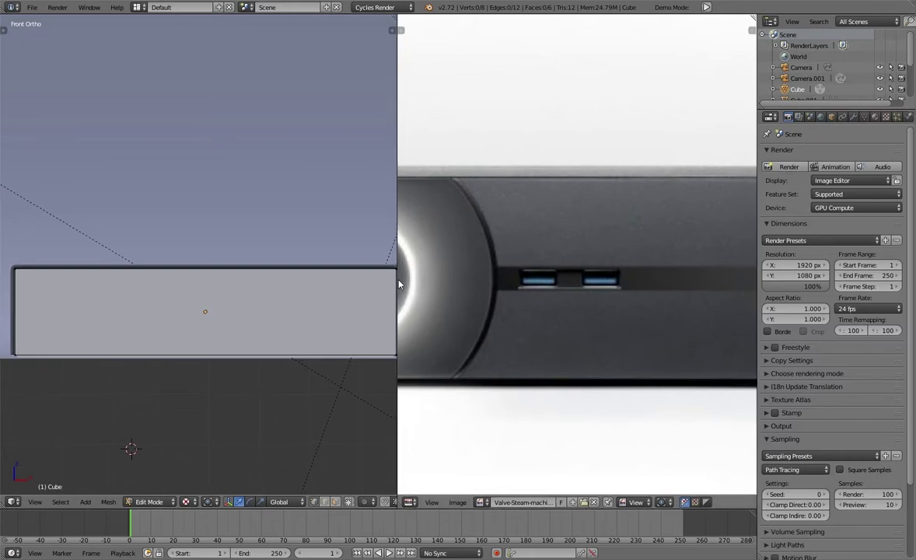
pyautogui.hotkey('ctrl', 'Up')
pyautogui.moveTo(483, 261); pyautogui.dragTo(447, 267, button='middle')
pyautogui.scroll(-1, 435, 261)
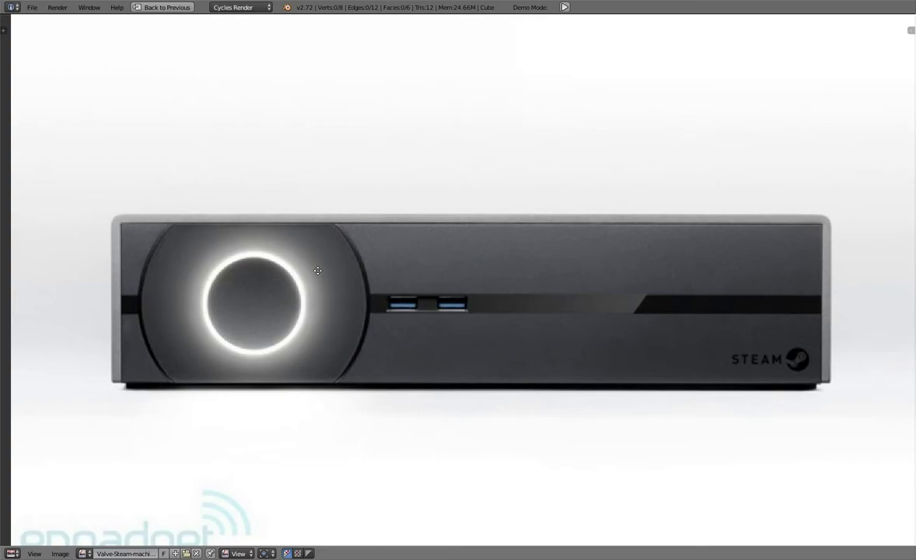
pyautogui.press('Home')
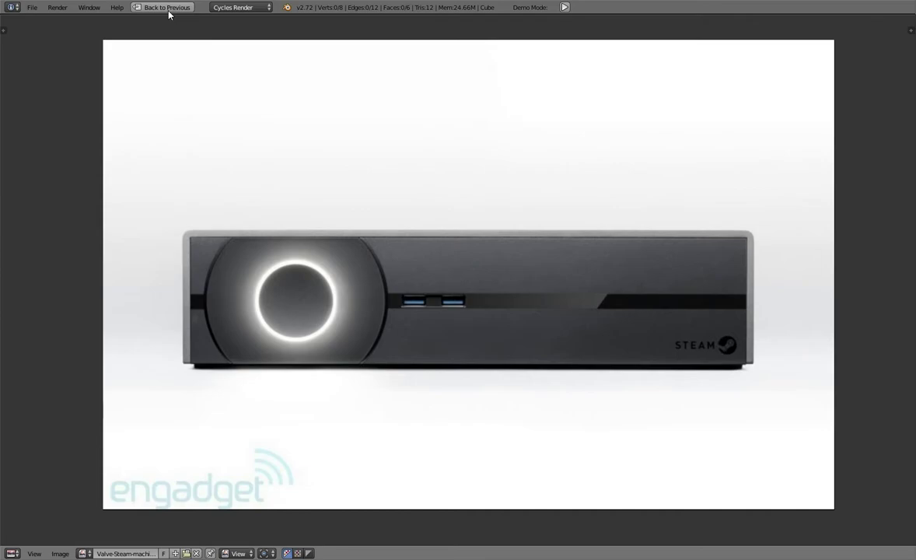
pyautogui.click(168, 9)
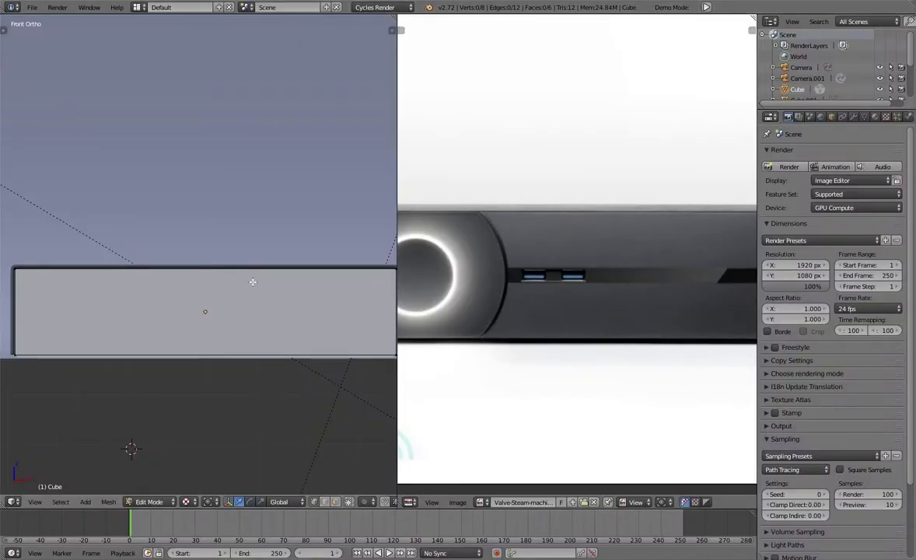
pyautogui.keyDown('shift'); pyautogui.moveTo(253, 283); pyautogui.dragTo(225, 281, button='middle'); pyautogui.keyUp('shift')
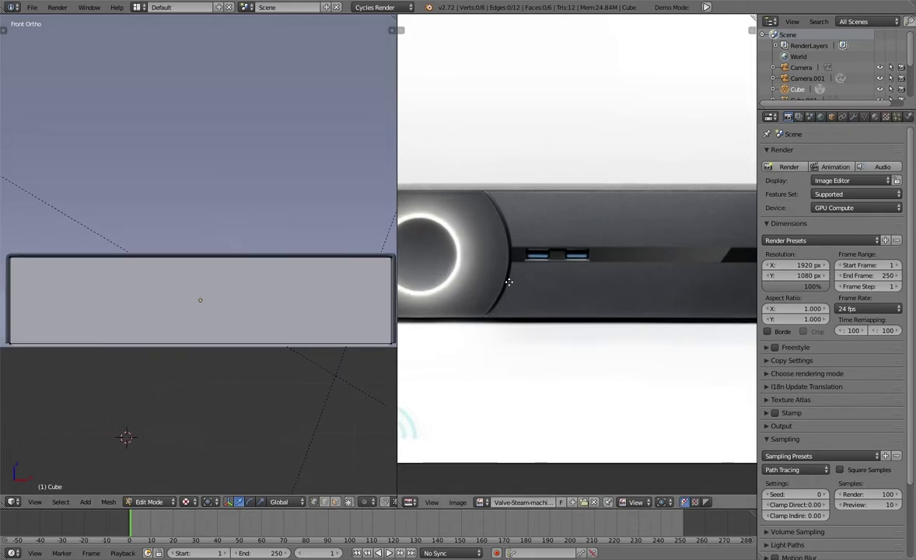
pyautogui.moveTo(509, 281); pyautogui.dragTo(603, 268, button='middle')
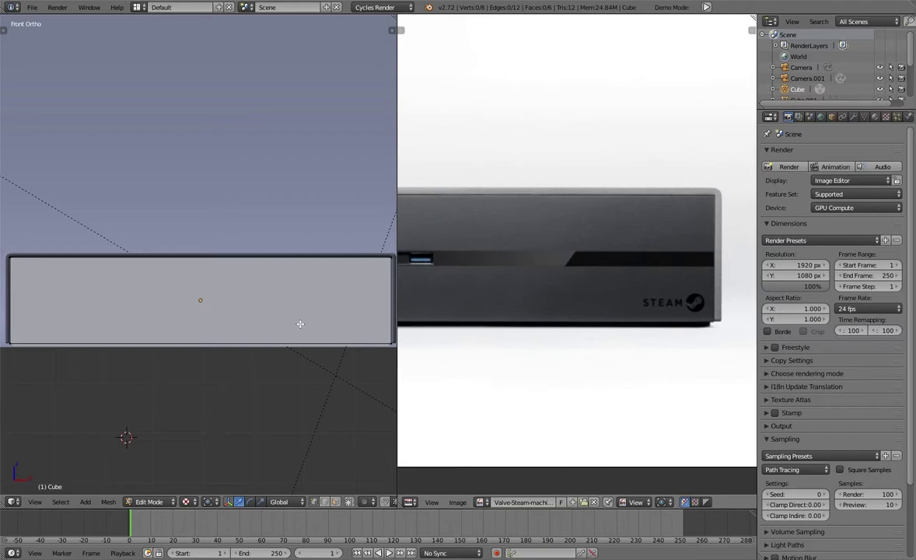
pyautogui.hotkey('ctrl', 'r')
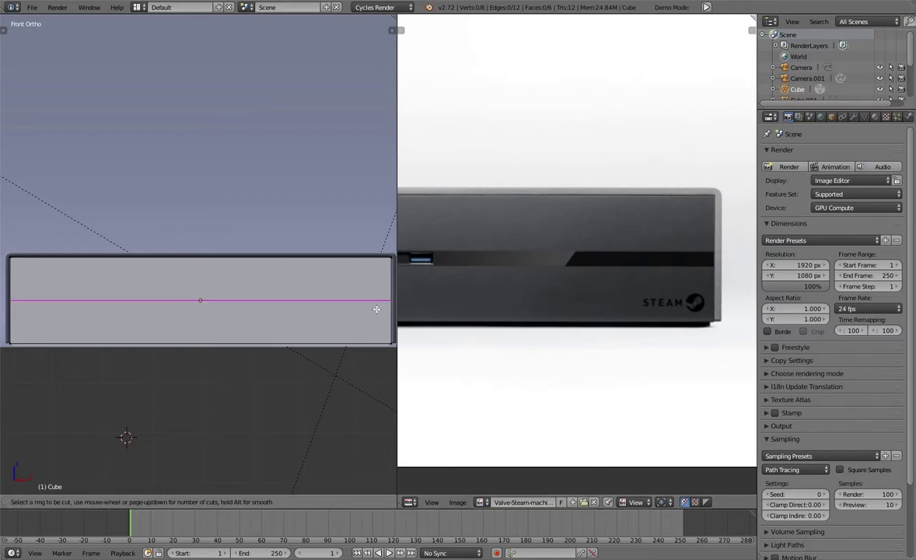
pyautogui.press('Escape')
pyautogui.hotkey('ctrl', 'r')
pyautogui.press('Escape')
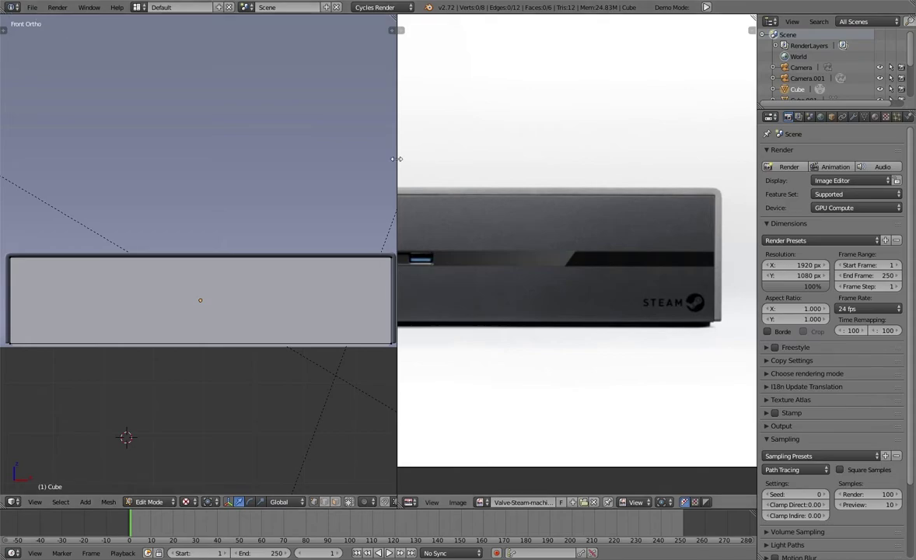
# Step: Widen the 3D viewport, review its Background Images settings in the sidebar and view the model through the camera
pyautogui.moveTo(404, 156); pyautogui.dragTo(655, 156)
pyautogui.scroll(-5, 523, 339)
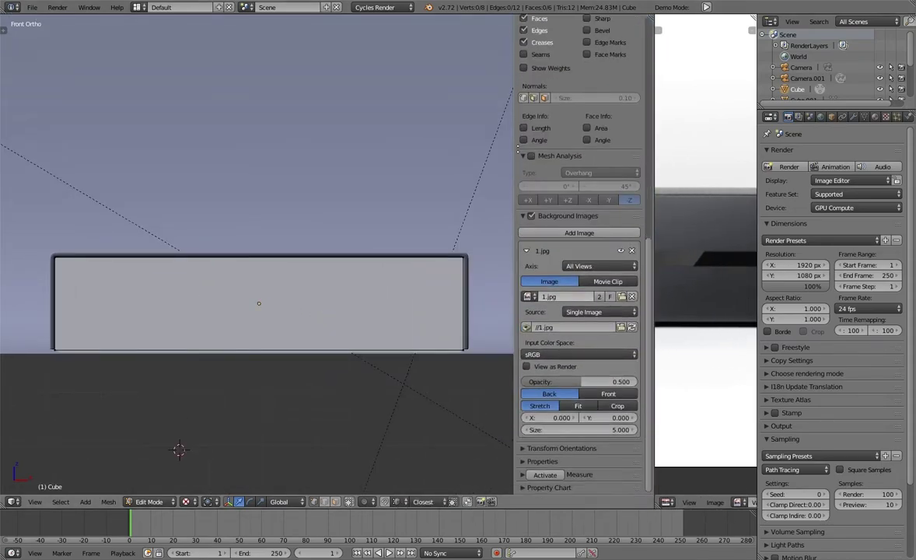
pyautogui.scroll(-5, 579, 465)
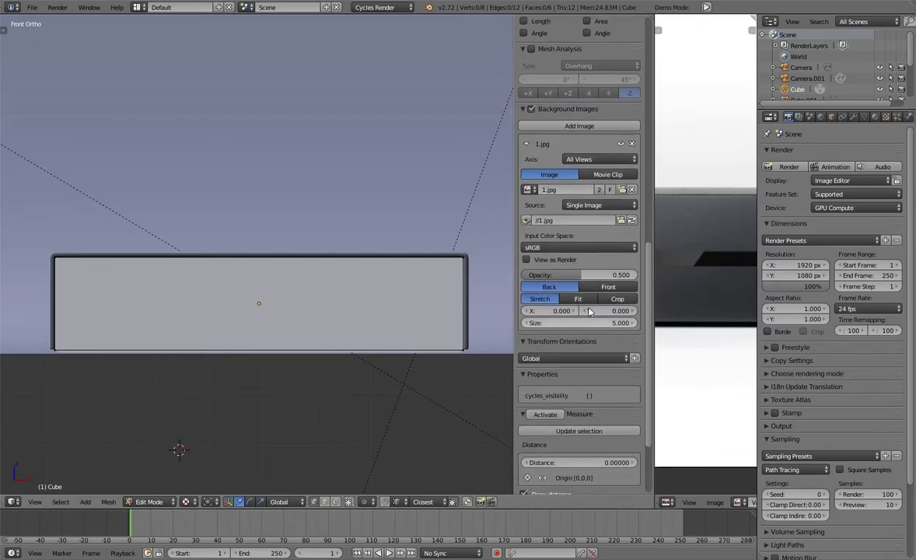
pyautogui.moveTo(466, 148); pyautogui.dragTo(2, 168, button='middle')
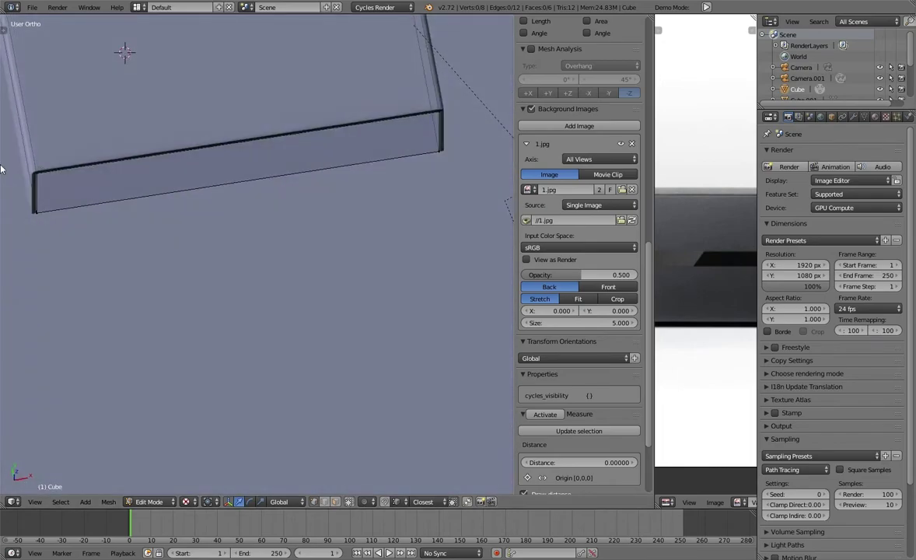
pyautogui.press('KP_0')
pyautogui.click(32, 7)
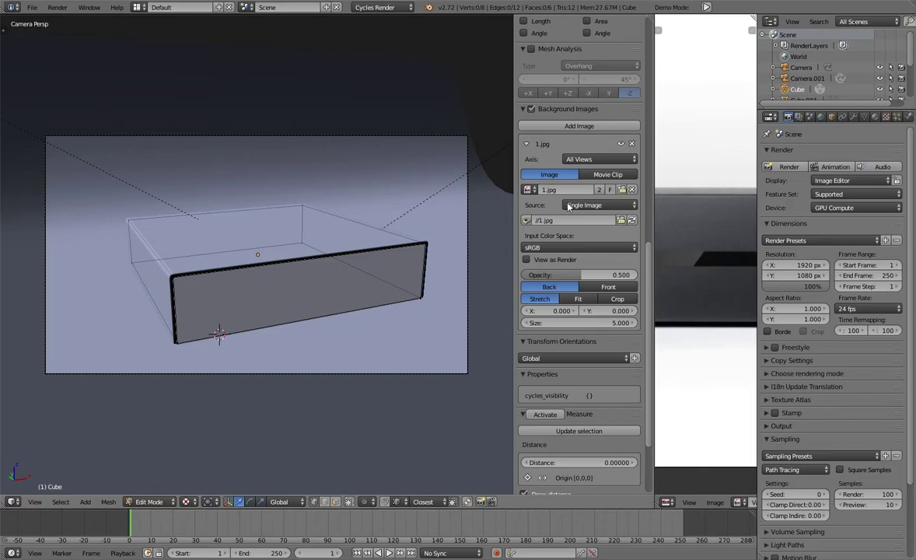
pyautogui.scroll(-5, 568, 205)
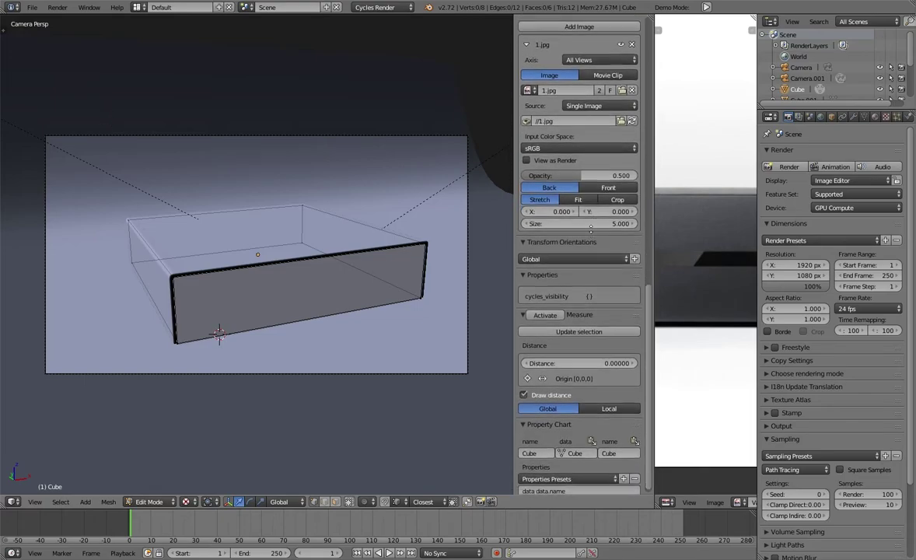
pyautogui.moveTo(589, 199); pyautogui.dragTo(588, 440, button='middle')
pyautogui.scroll(8, 588, 440)
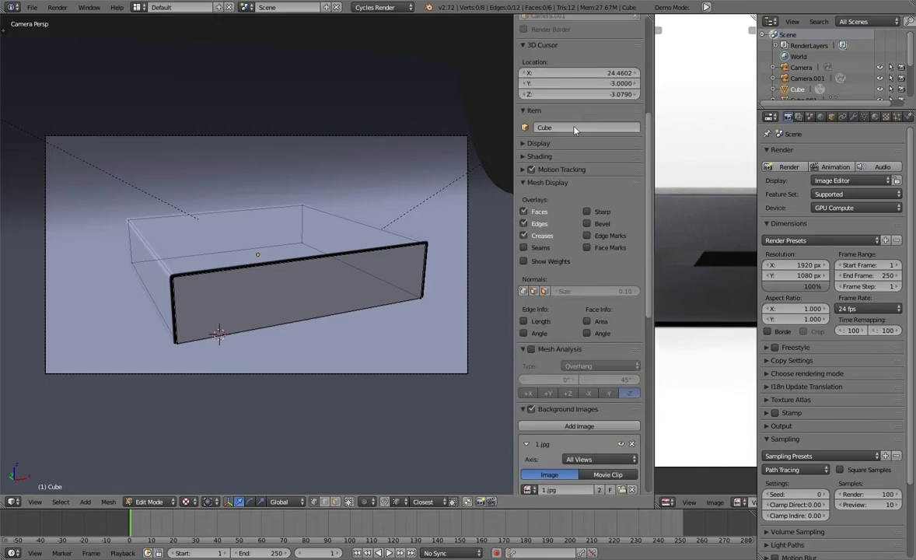
# Step: Expand the Shading and Display settings in the sidebar and switch the cube to Object Mode
pyautogui.click(573, 176)
pyautogui.click(572, 163)
pyautogui.click(576, 150)
pyautogui.press('Tab')
pyautogui.click(163, 210)
# Step: Look through the viewport's display, shading, background image and measure settings, and close the sidebar
pyautogui.scroll(-17, 551, 341)
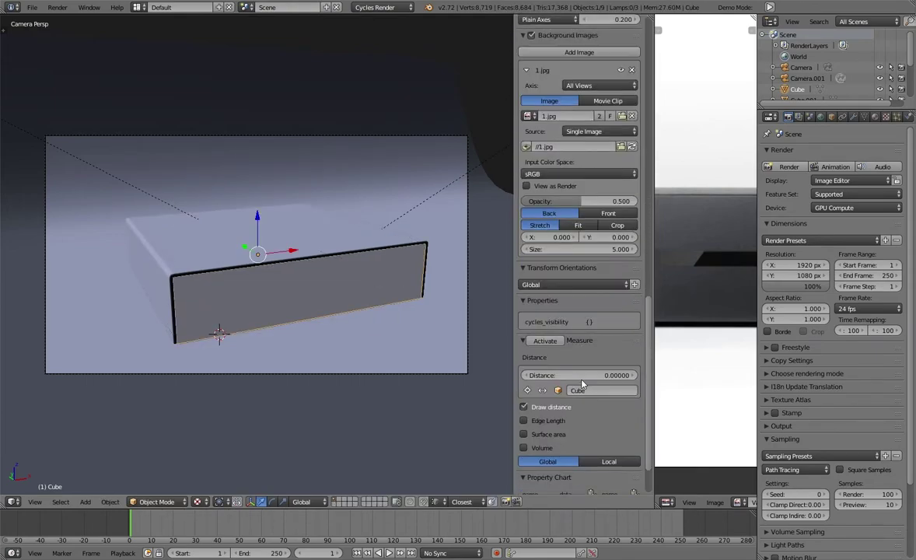
pyautogui.scroll(5, 577, 379)
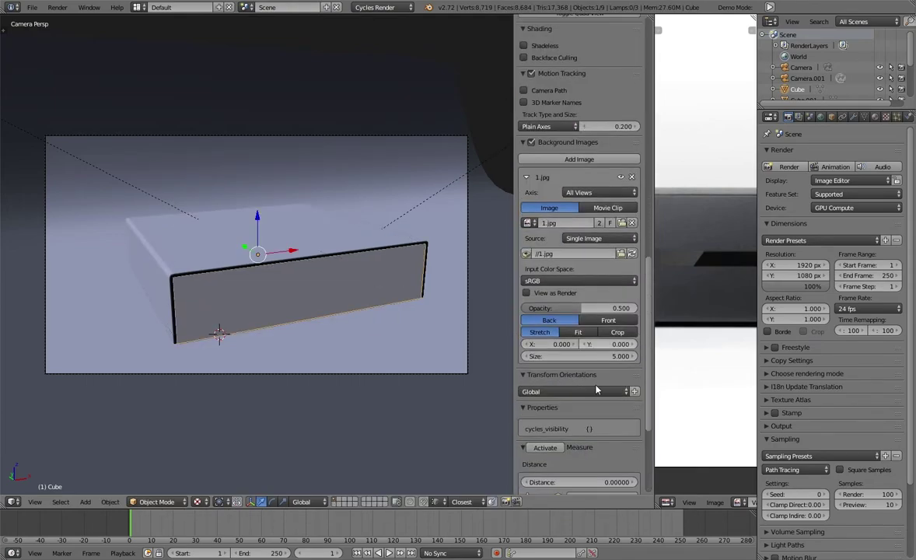
pyautogui.scroll(5, 599, 296)
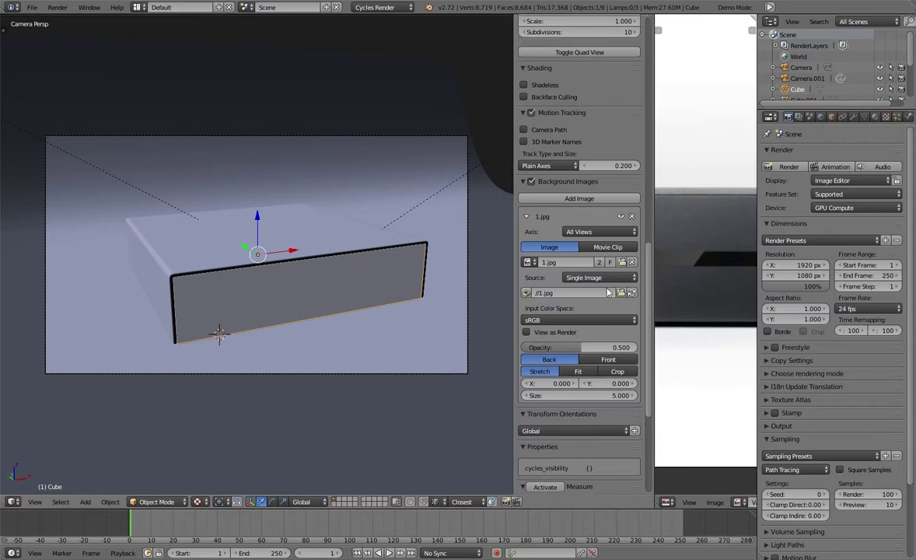
pyautogui.scroll(10, 613, 270)
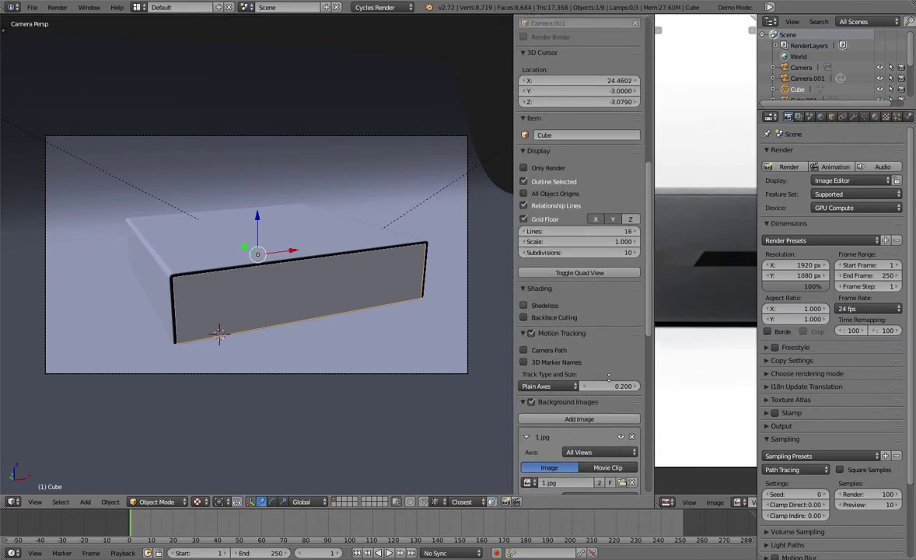
pyautogui.scroll(10, 604, 319)
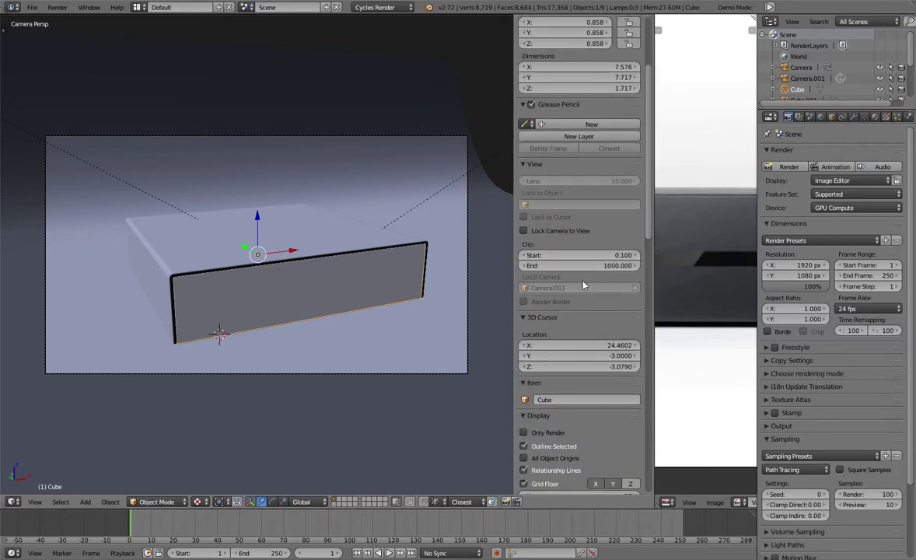
pyautogui.scroll(4, 596, 394)
pyautogui.scroll(-20, 553, 286)
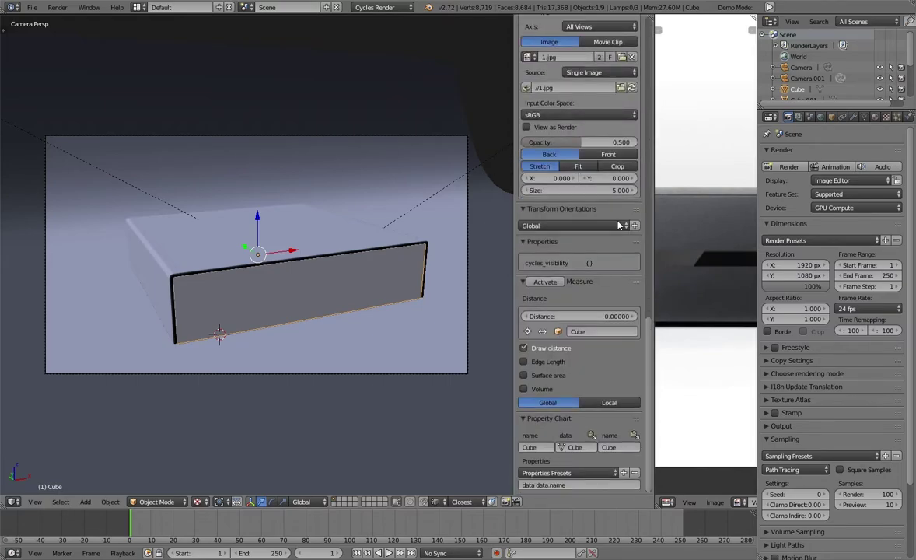
pyautogui.press('n')
# Step: Select the box's front panel and enter Edit Mode in front view with all its geometry deselected
pyautogui.press('a')
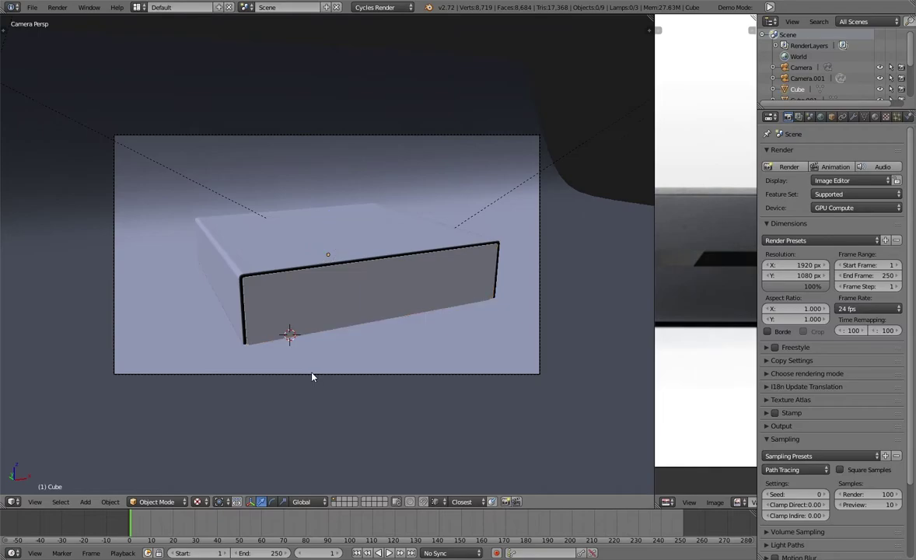
pyautogui.scroll(1, 312, 377)
pyautogui.rightClick(306, 336)
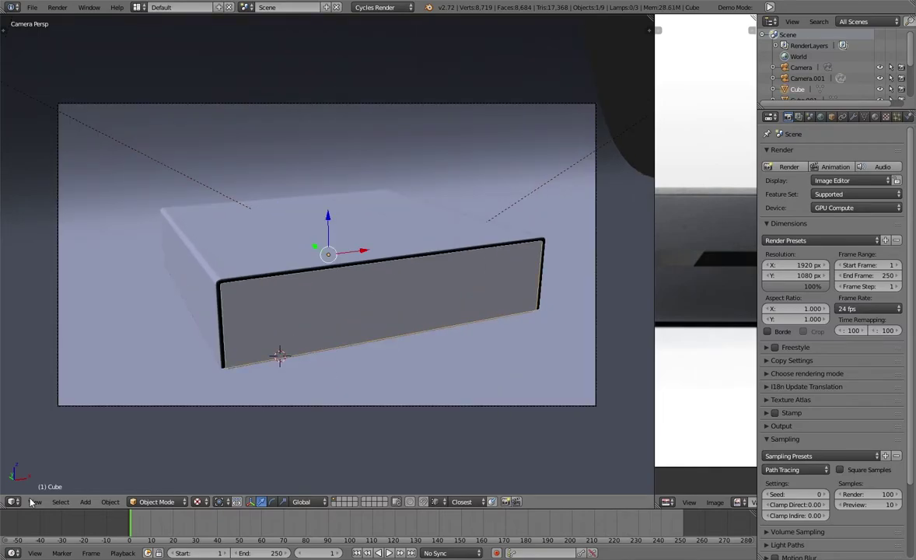
pyautogui.click(34, 502)
pyautogui.click(53, 427)
pyautogui.press('Tab')
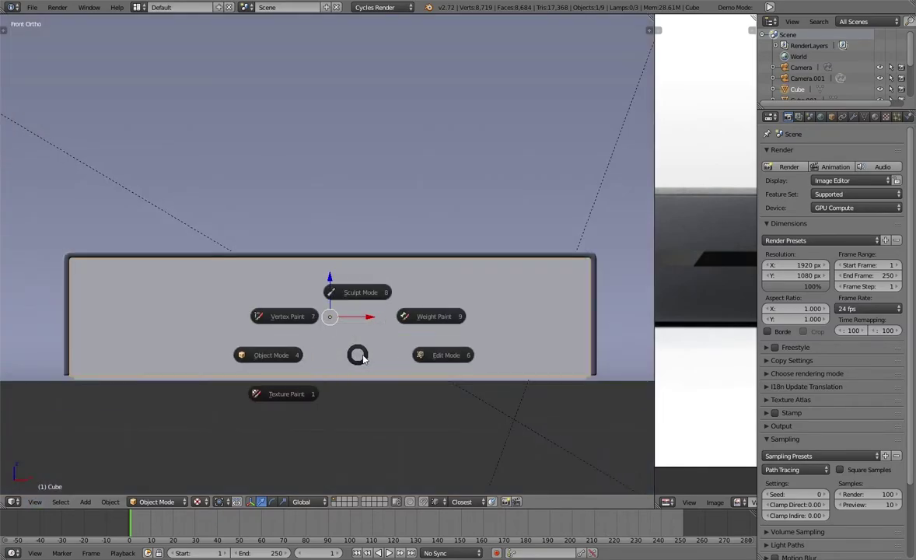
pyautogui.click(443, 354)
pyautogui.press('a')
pyautogui.press('a')
# Step: Add two evenly spaced horizontal loop cuts across the front panel
pyautogui.hotkey('ctrl', 'r')
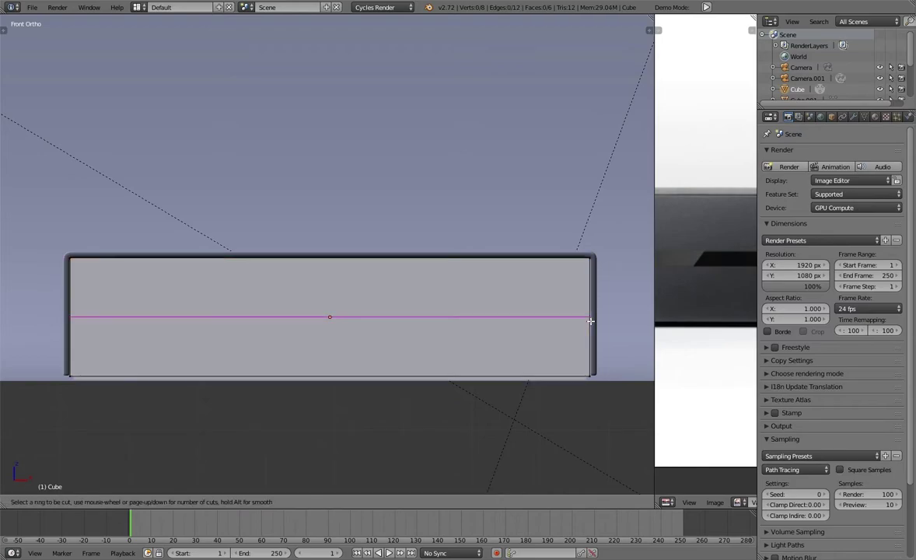
pyautogui.scroll(1, 591, 320)
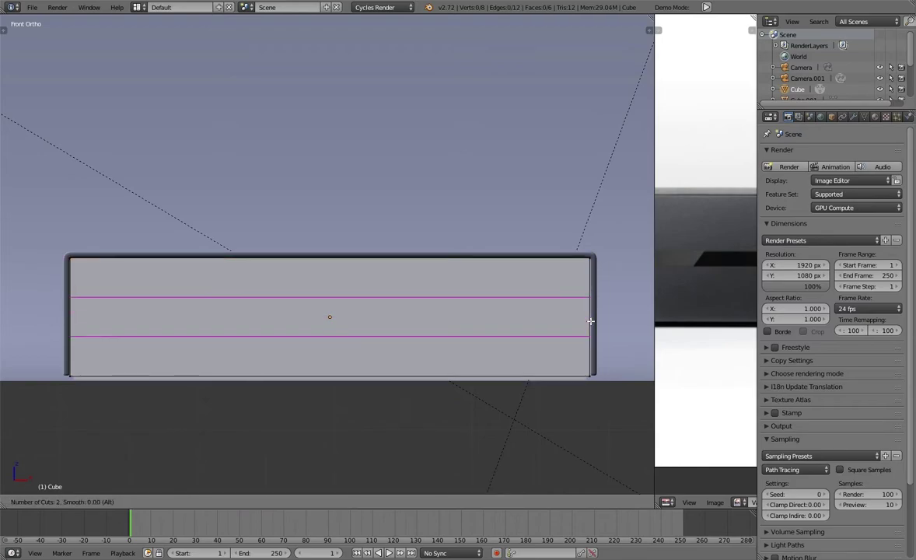
pyautogui.click(591, 321)
pyautogui.rightClick(622, 342)
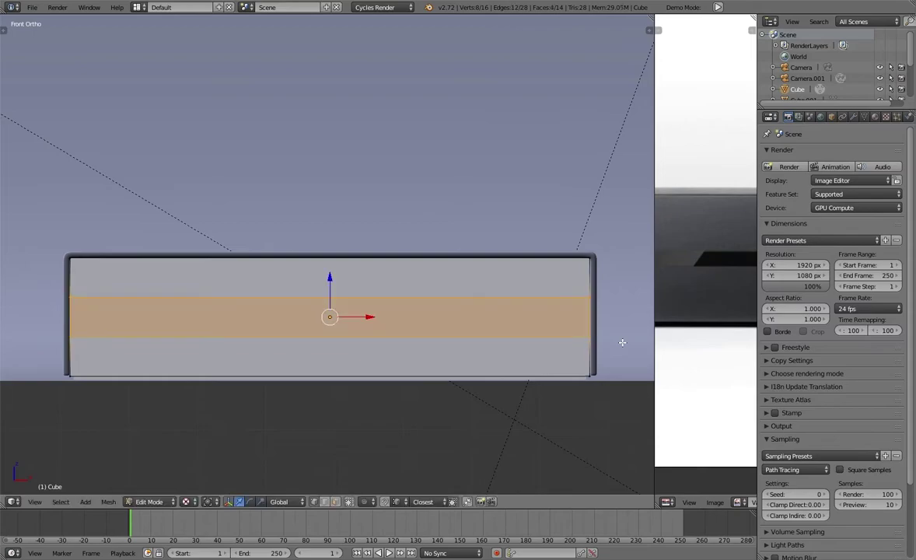
# Step: Widen the reference image view to compare the stripe with the model, and undo the two loop cuts
pyautogui.keyDown('shift'); pyautogui.moveTo(622, 342); pyautogui.dragTo(613, 342, button='middle'); pyautogui.keyUp('shift')
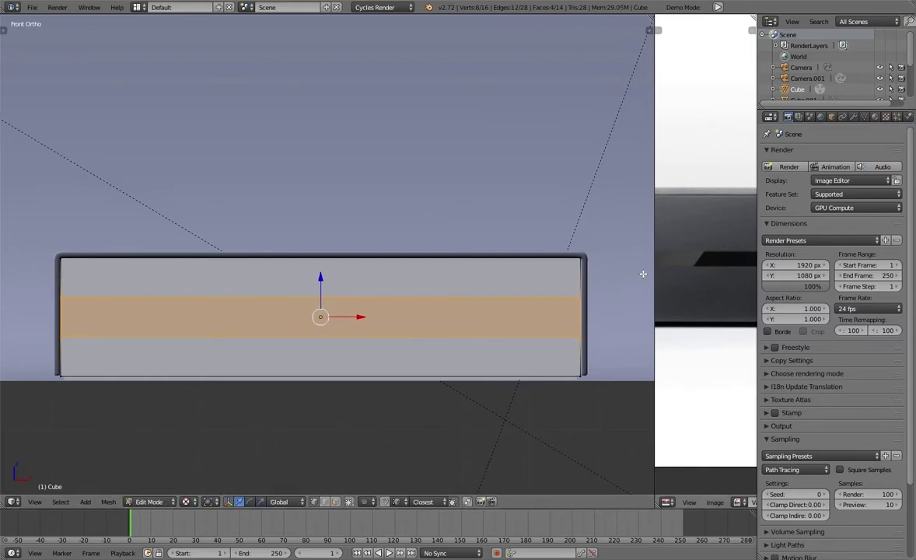
pyautogui.moveTo(655, 268); pyautogui.dragTo(466, 268)
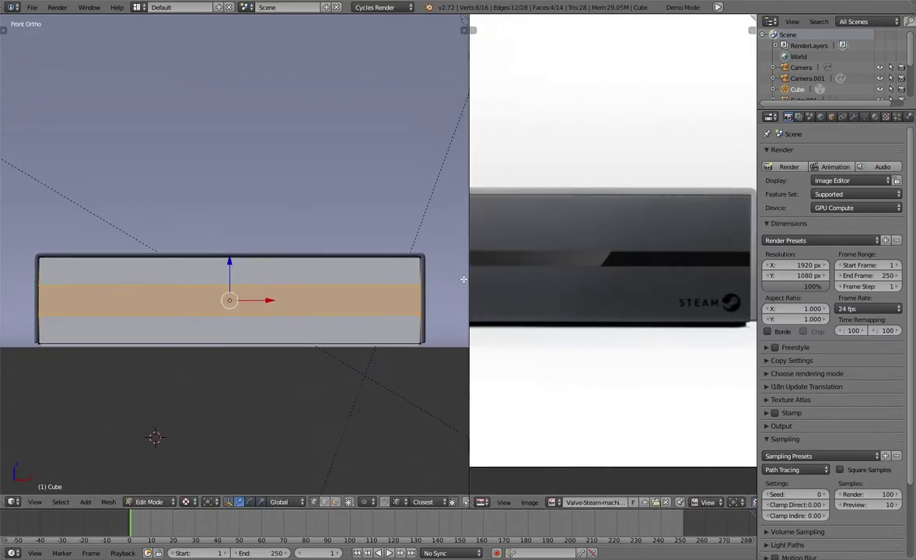
pyautogui.moveTo(598, 284); pyautogui.dragTo(741, 291, button='middle')
pyautogui.scroll(1, 412, 315)
pyautogui.scroll(-1, 419, 311)
pyautogui.hotkey('ctrl', 'z')
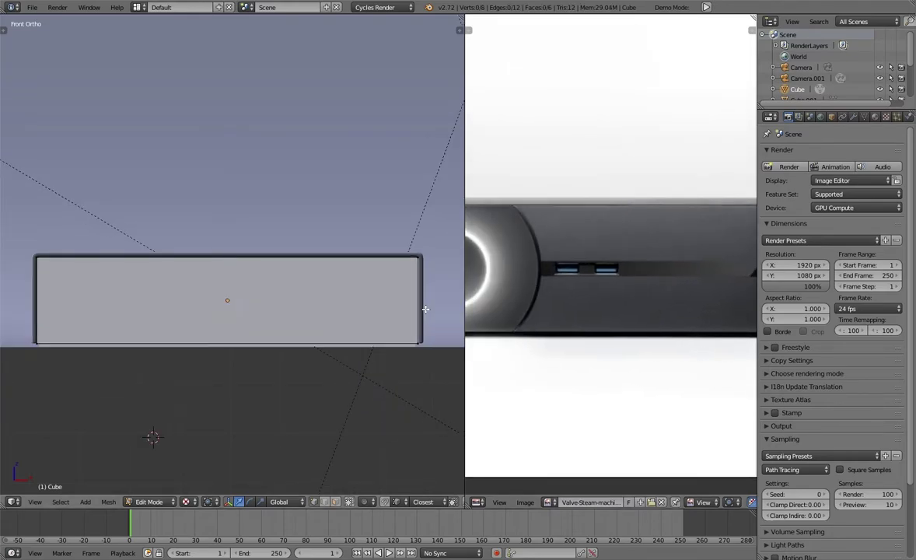
pyautogui.hotkey('ctrl', 'r')
pyautogui.press('Escape')
pyautogui.press('t')
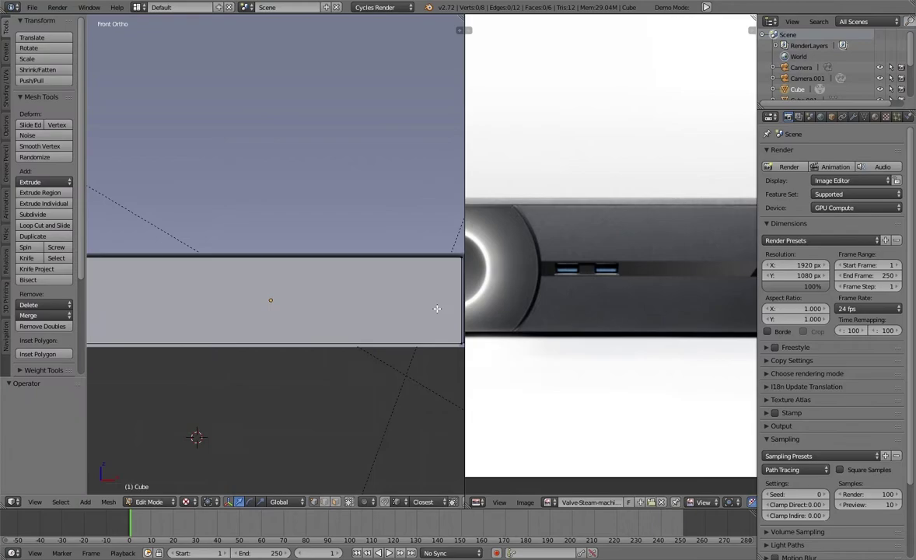
pyautogui.hotkey('ctrl', 'r')
pyautogui.scroll(1, 440, 307)
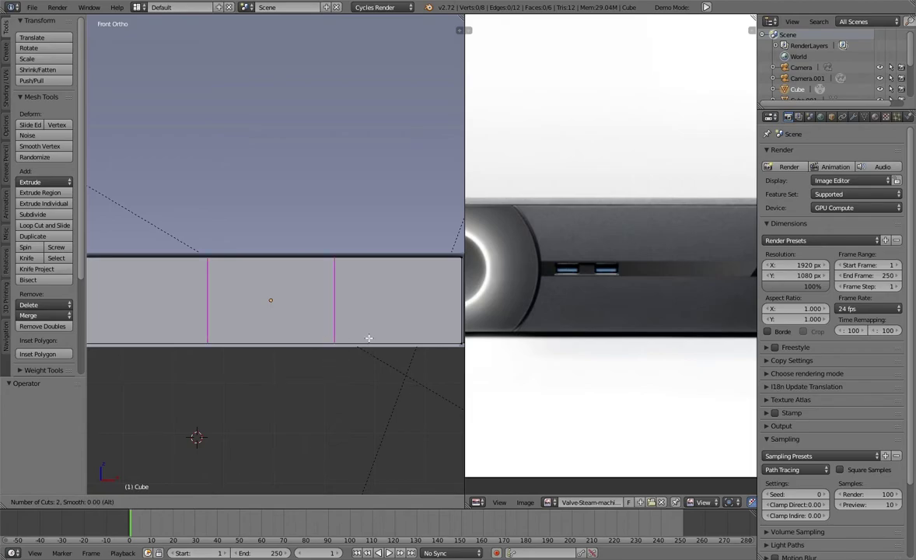
pyautogui.press('Escape')
pyautogui.keyDown('ctrl'); pyautogui.scroll(1, 424, 316); pyautogui.keyUp('ctrl')
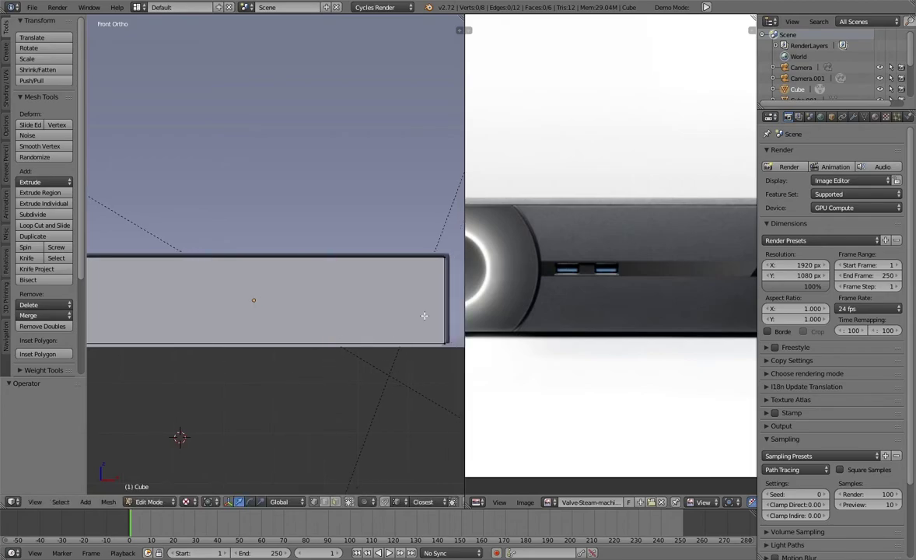
pyautogui.press('t')
# Step: Try two evenly spaced horizontal loop cuts across the front panel, and undo them
pyautogui.hotkey('ctrl', 'r')
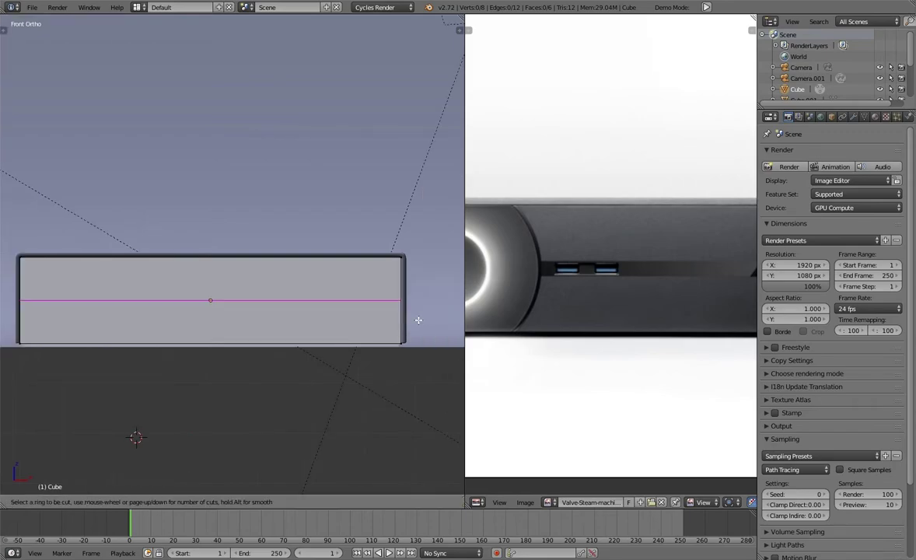
pyautogui.scroll(1, 413, 316)
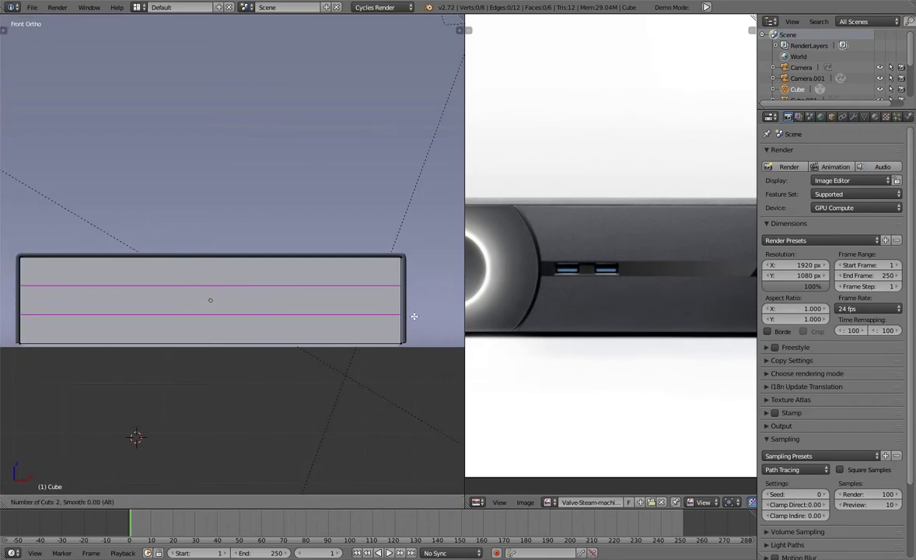
pyautogui.click(414, 315)
pyautogui.rightClick(402, 309)
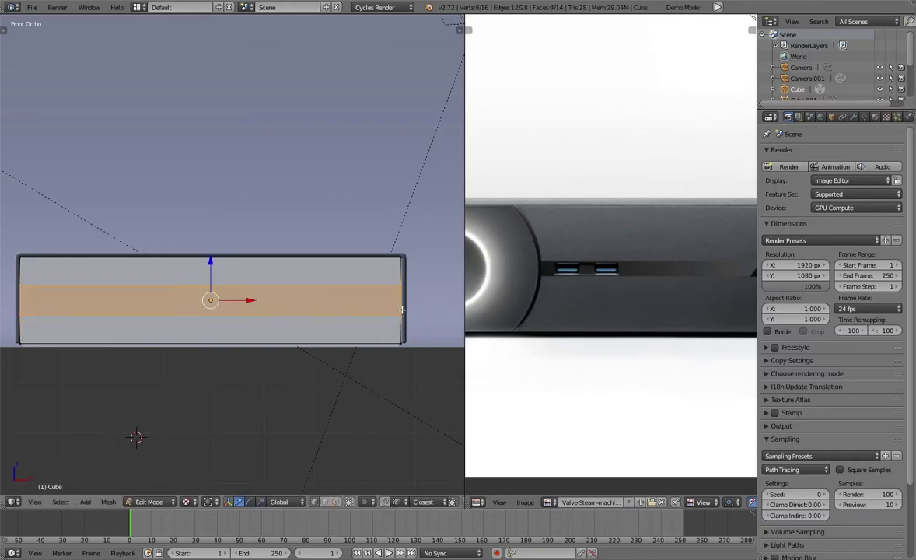
pyautogui.hotkey('ctrl', 'z')
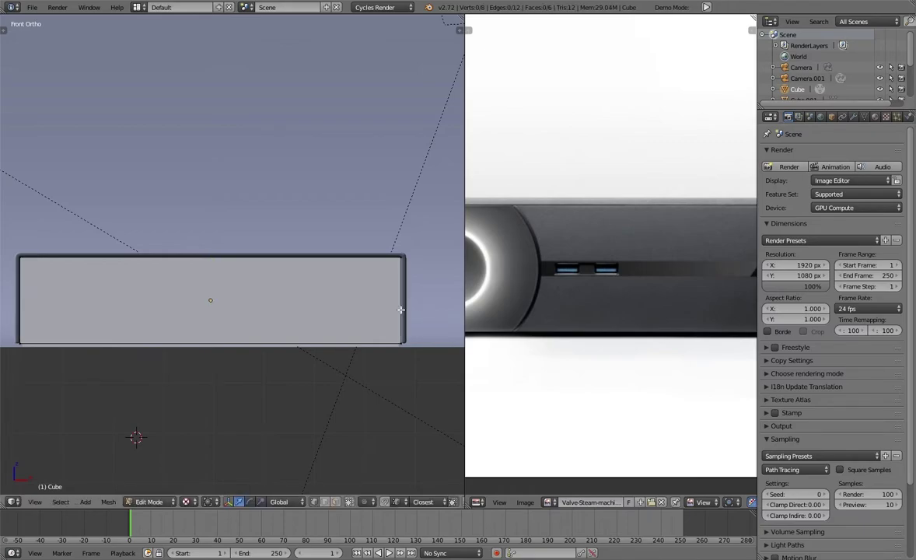
pyautogui.hotkey('ctrl', 'r')
pyautogui.scroll(1, 399, 310)
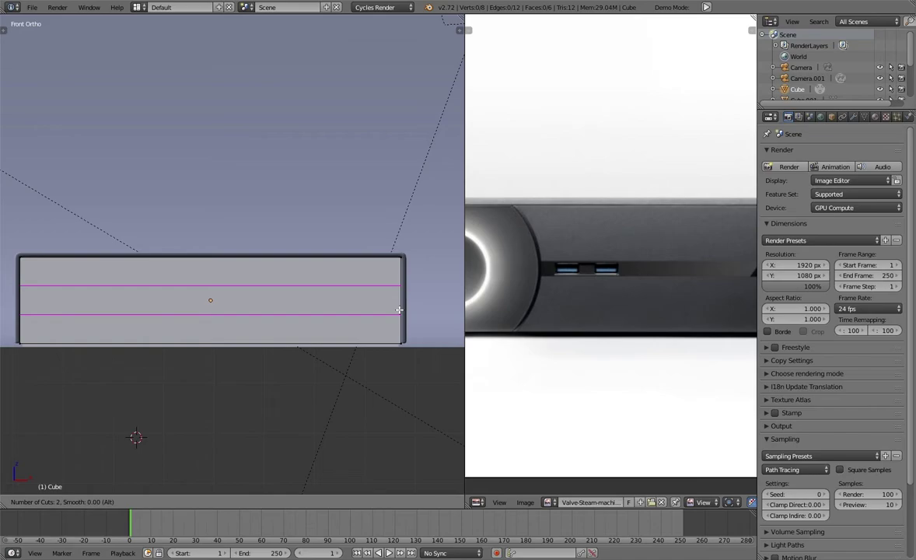
pyautogui.press('Escape')
# Step: Add two evenly spaced horizontal loop cuts across the front panel without sliding them
pyautogui.hotkey('ctrl', 'r')
pyautogui.scroll(1, 398, 309)
pyautogui.click(398, 310)
pyautogui.rightClick(362, 334)
pyautogui.keyDown('shift'); pyautogui.moveTo(312, 331); pyautogui.dragTo(339, 334, button='middle'); pyautogui.keyUp('shift')
# Step: Scale the two loop cuts closer together along Z to about three quarters, and compare them with the reference stripe
pyautogui.moveTo(600, 328); pyautogui.dragTo(612, 327, button='middle')
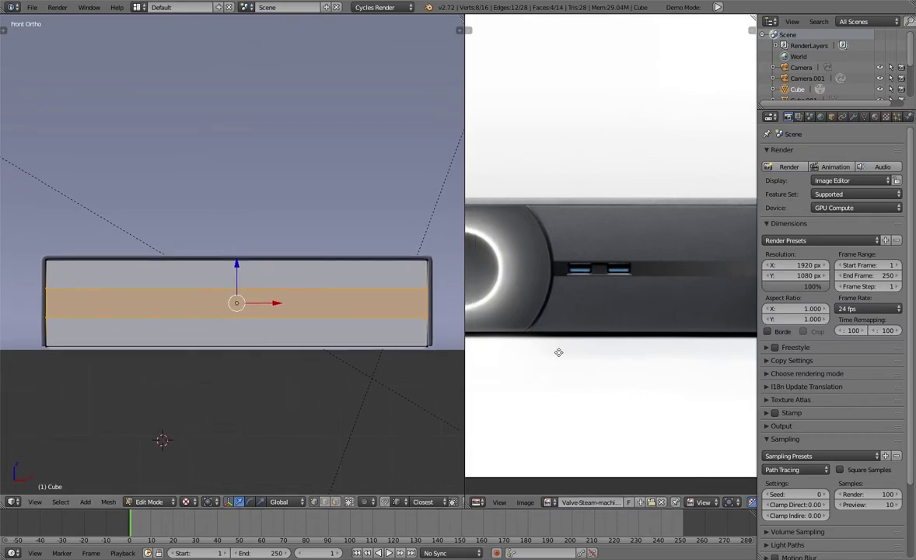
pyautogui.keyDown('shift'); pyautogui.scroll(1, 558, 353); pyautogui.keyUp('shift')
pyautogui.press('s')
pyautogui.press('z')
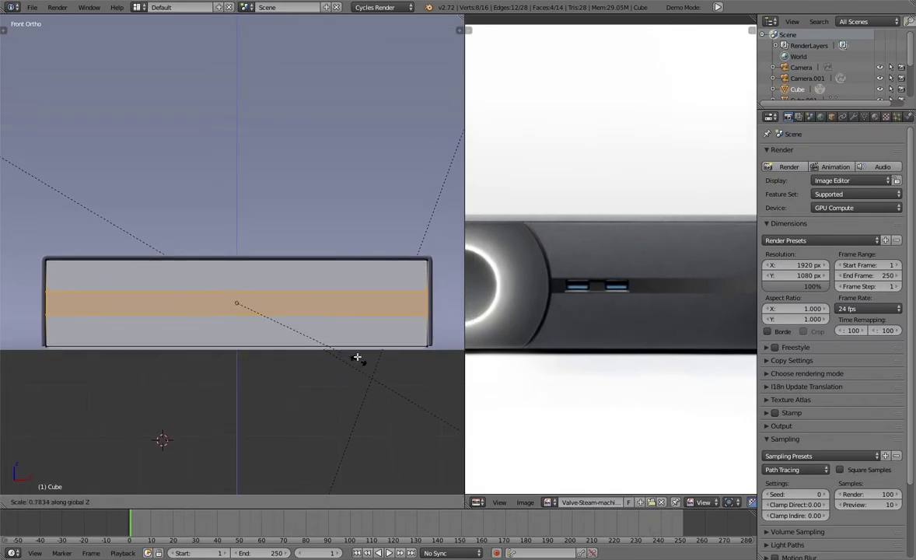
pyautogui.click(357, 352)
pyautogui.keyDown('ctrl'); pyautogui.hscroll(5, 544, 325); pyautogui.keyUp('ctrl')
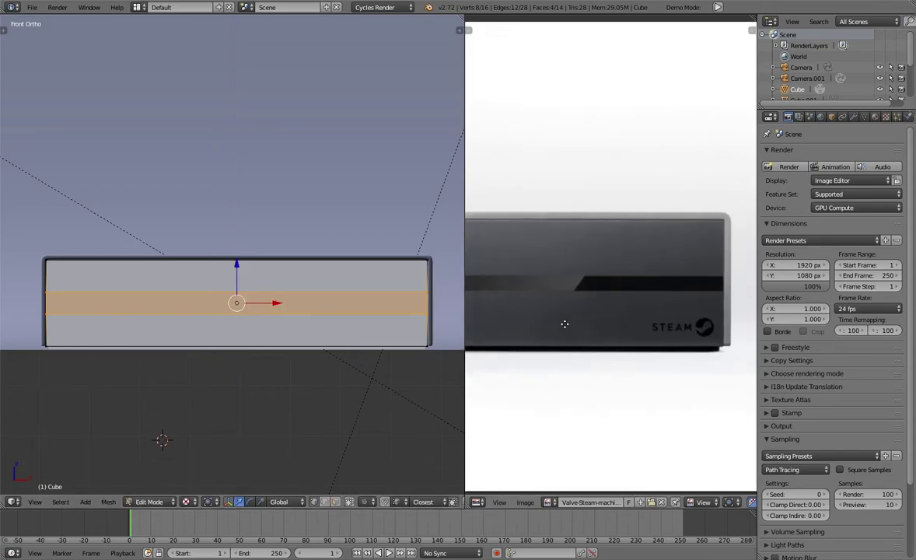
pyautogui.keyDown('ctrl'); pyautogui.hscroll(-5, 530, 324); pyautogui.keyUp('ctrl')
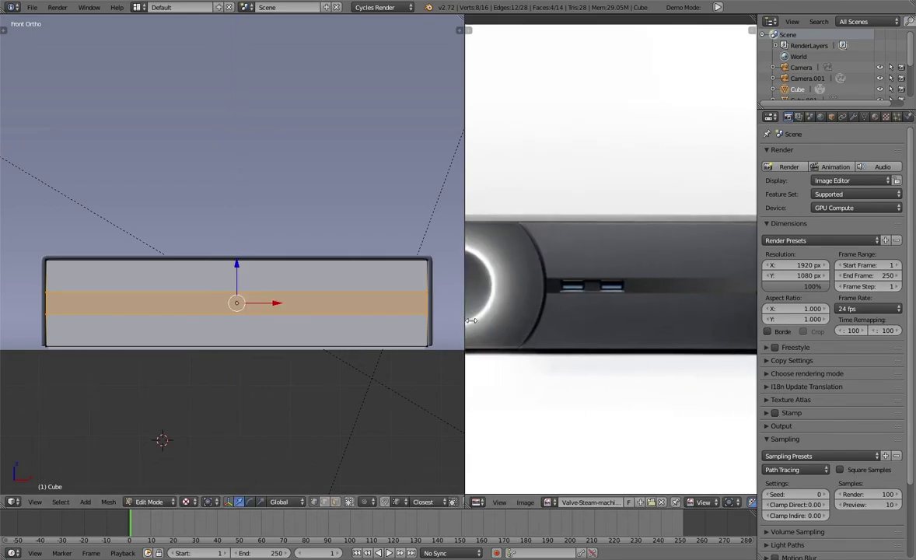
# Step: Widen the 3D viewport, open its sidebar and replace the background image 1.jpg with the Valve Steam machine prototype-10 image
pyautogui.moveTo(470, 320); pyautogui.dragTo(611, 327)
pyautogui.press('n')
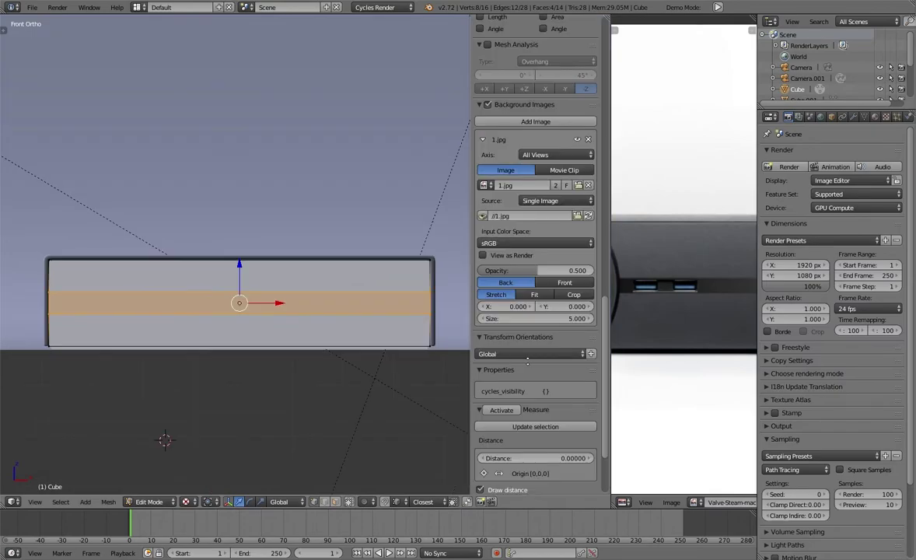
pyautogui.scroll(-4, 527, 359)
pyautogui.scroll(-1, 514, 157)
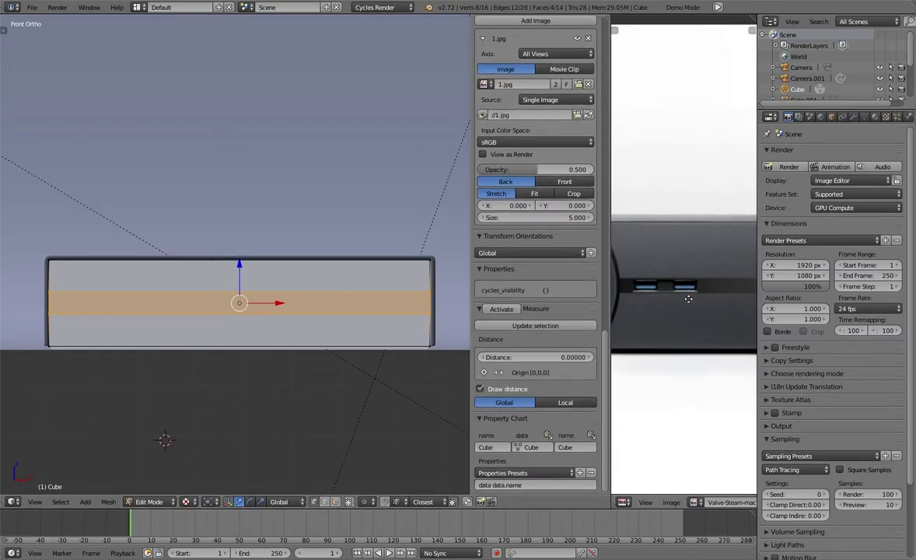
pyautogui.scroll(10, 497, 311)
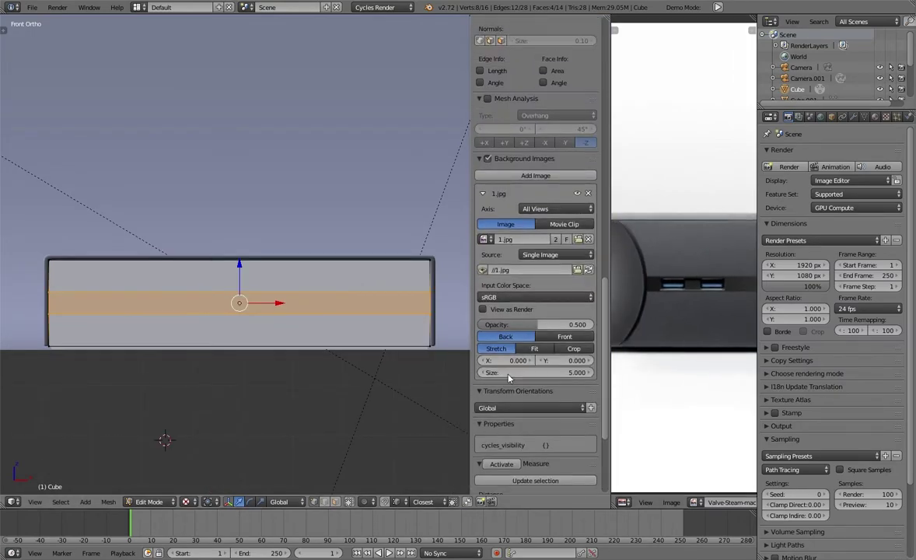
pyautogui.click(482, 300)
pyautogui.click(499, 346)
# Step: Switch the viewport to wireframe shading and set the background image's opacity to 0.734
pyautogui.click(185, 502)
pyautogui.click(203, 474)
pyautogui.scroll(-4, 327, 358)
pyautogui.scroll(1, 469, 334)
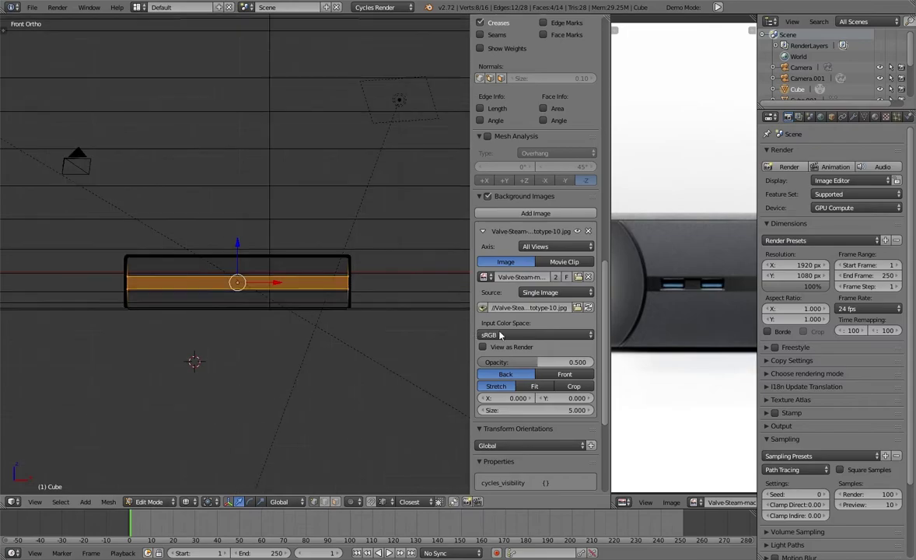
pyautogui.scroll(-2, 544, 301)
pyautogui.moveTo(546, 327); pyautogui.dragTo(556, 326)
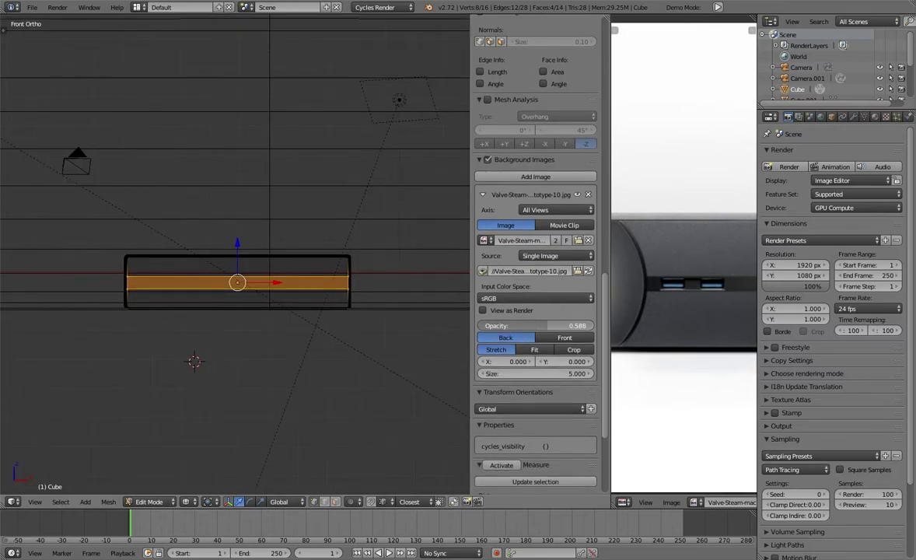
# Step: Set the background image's X offset to 25.900 so it lies behind the box
pyautogui.scroll(-4, 213, 300)
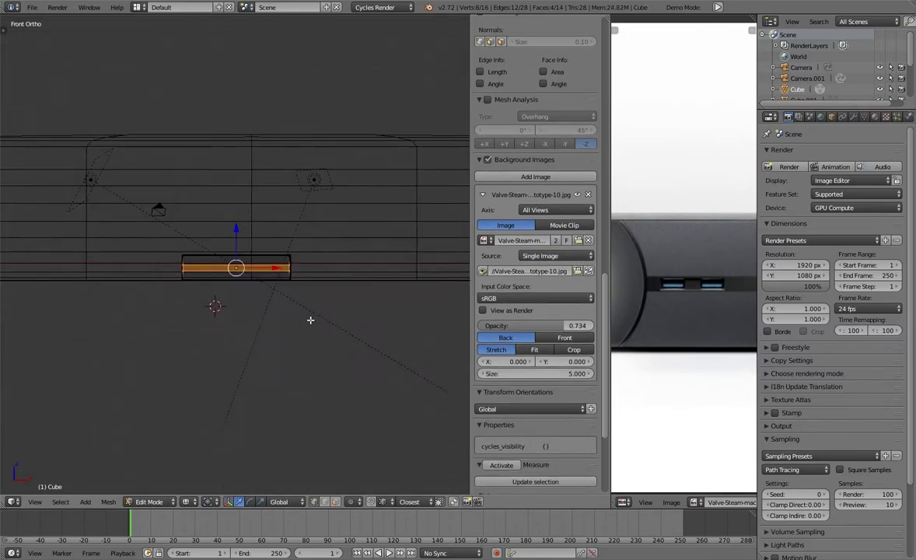
pyautogui.scroll(3, 313, 322)
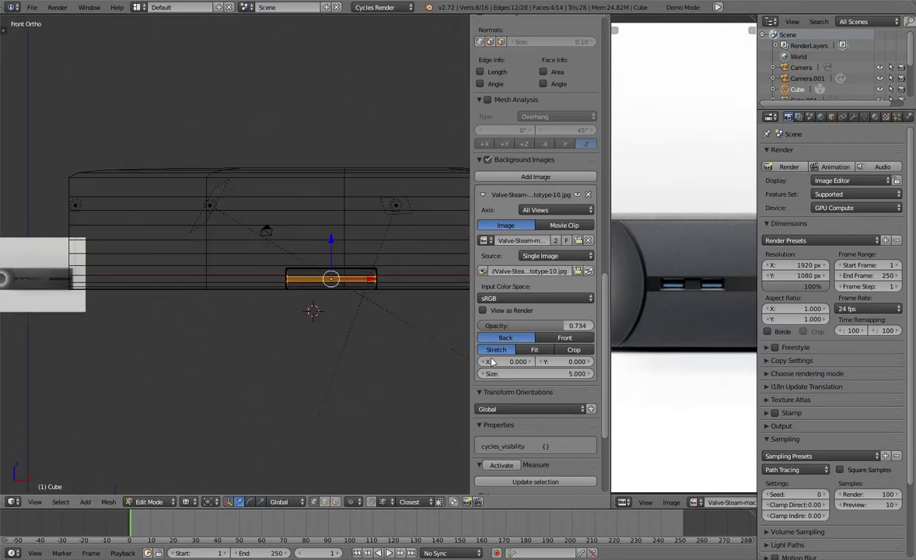
pyautogui.moveTo(501, 361); pyautogui.dragTo(709, 361)
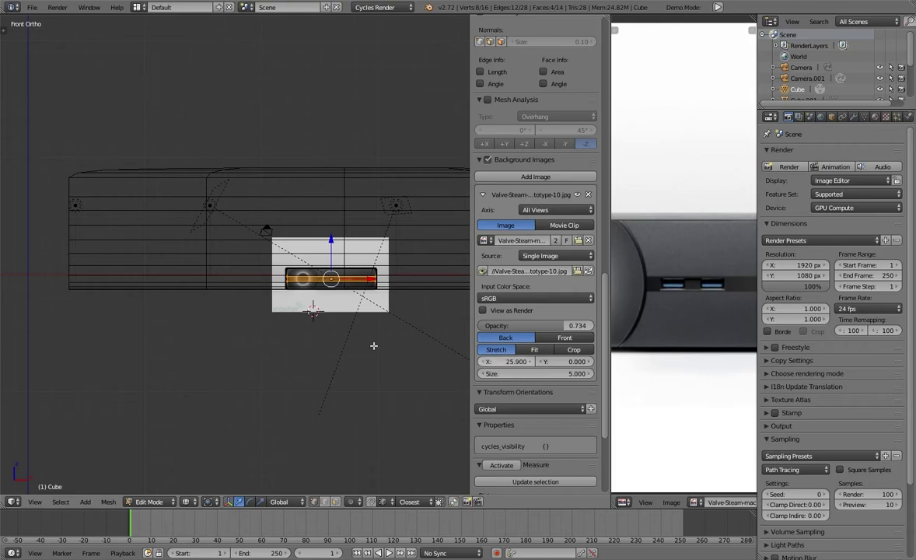
pyautogui.scroll(8, 374, 345)
pyautogui.keyDown('shift'); pyautogui.moveTo(388, 383); pyautogui.dragTo(383, 381, button='middle'); pyautogui.keyUp('shift')
pyautogui.click(484, 362)
pyautogui.click(529, 364)
pyautogui.scroll(-6, 202, 347)
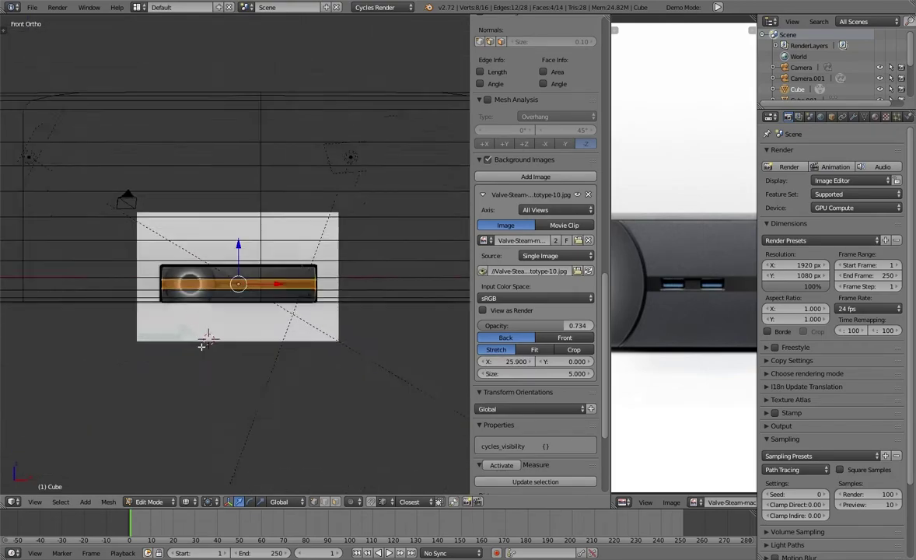
# Step: Select the whole front panel mesh and move it about 0.01 in X and 0.03 in Z to fit the background image
pyautogui.scroll(5, 202, 347)
pyautogui.press('a')
pyautogui.press('a')
pyautogui.scroll(1, 241, 354)
pyautogui.press('g')
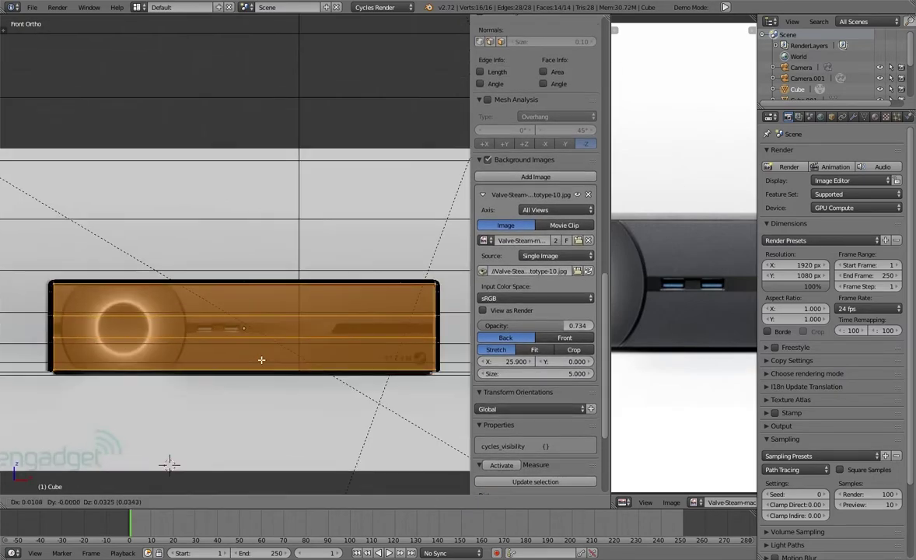
pyautogui.click(262, 359)
pyautogui.scroll(3, 280, 354)
pyautogui.keyDown('shift'); pyautogui.moveTo(236, 332); pyautogui.dragTo(332, 248, button='middle'); pyautogui.keyUp('shift')
pyautogui.scroll(-4, 332, 248)
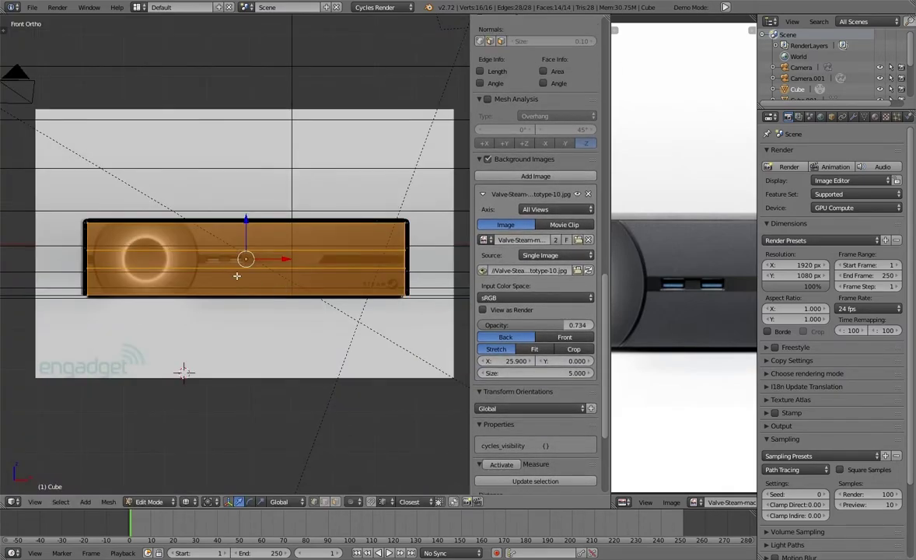
# Step: Select only the two loop cuts, hide the sidebar and scale them along Z to about 0.6 to match the stripe
pyautogui.press('a')
pyautogui.press('b')
pyautogui.moveTo(73, 237); pyautogui.dragTo(457, 278)
pyautogui.scroll(1, 411, 293)
pyautogui.press('n')
pyautogui.scroll(2, 411, 307)
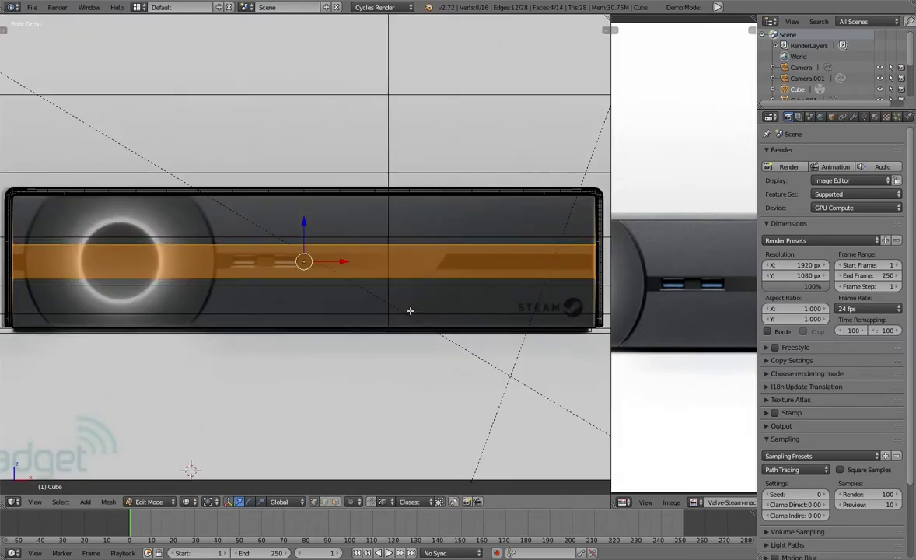
pyautogui.scroll(2, 420, 311)
pyautogui.press('s')
pyautogui.press('z')
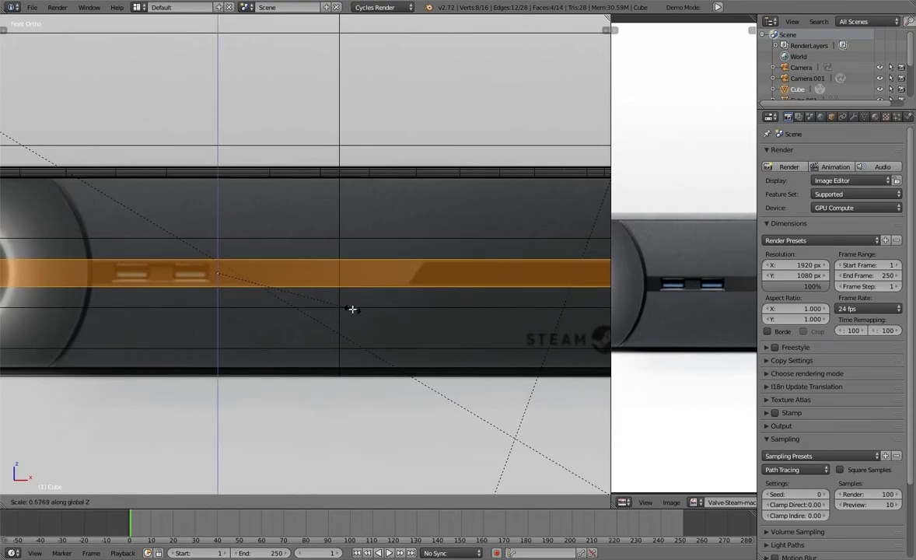
pyautogui.click(362, 312)
pyautogui.scroll(-2, 366, 312)
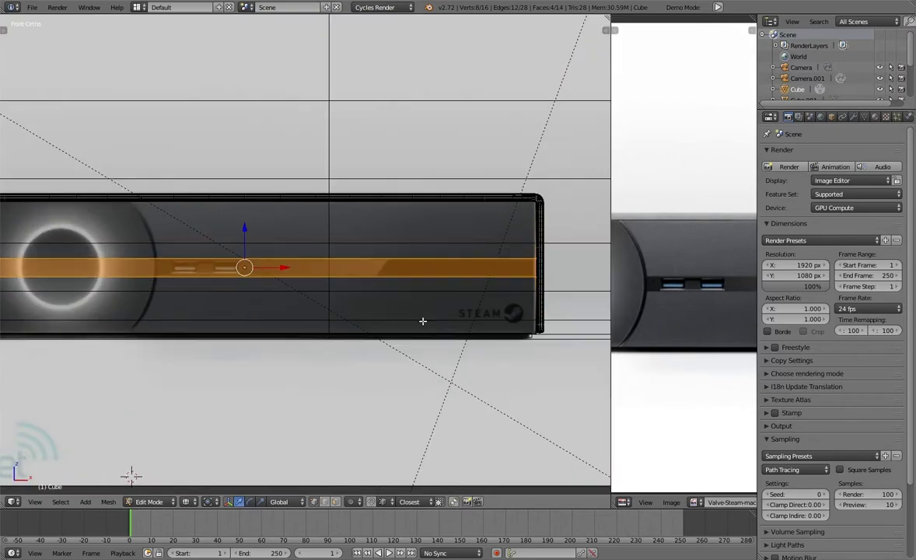
# Step: Fine-tune the two loop cuts' spacing along Z to the stripe's edges in the background image, and deselect everything
pyautogui.scroll(3, 503, 347)
pyautogui.scroll(2, 537, 334)
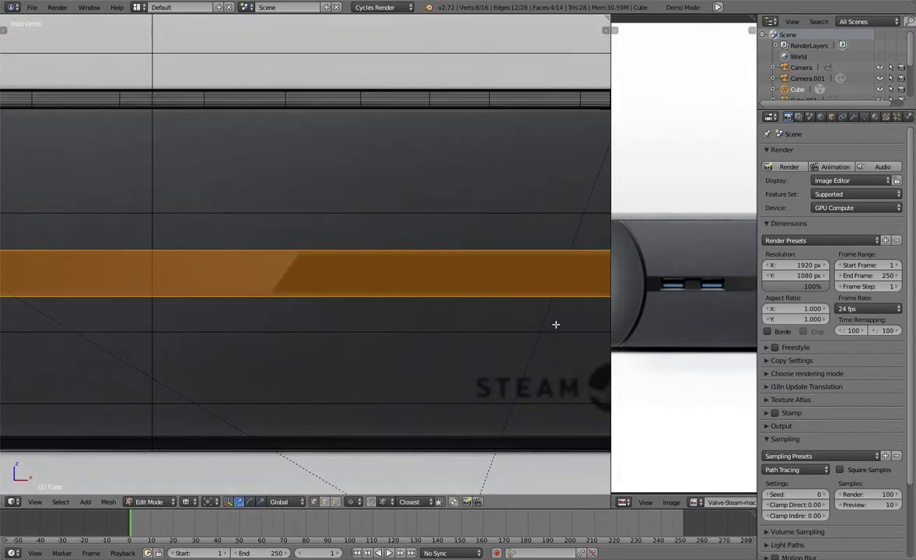
pyautogui.keyDown('shift'); pyautogui.moveTo(572, 326); pyautogui.dragTo(307, 326, button='middle'); pyautogui.keyUp('shift')
pyautogui.scroll(3, 420, 341)
pyautogui.press('s')
pyautogui.press('z')
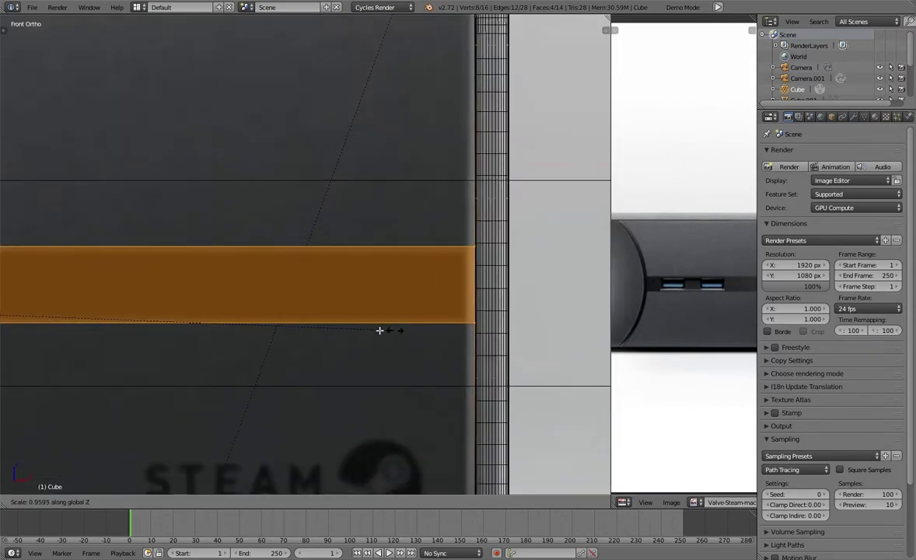
pyautogui.click(306, 327)
pyautogui.press('a')
# Step: Check the cuts against the stripe along the panel, and return the viewport to solid shading
pyautogui.scroll(-3, 274, 331)
pyautogui.keyDown('shift'); pyautogui.moveTo(305, 347); pyautogui.dragTo(606, 339, button='middle'); pyautogui.keyUp('shift')
pyautogui.scroll(-3, 173, 332)
pyautogui.keyDown('shift'); pyautogui.moveTo(207, 319); pyautogui.dragTo(384, 334, button='middle'); pyautogui.keyUp('shift')
pyautogui.scroll(2, 420, 336)
pyautogui.keyDown('shift'); pyautogui.moveTo(447, 337); pyautogui.dragTo(346, 311, button='middle'); pyautogui.keyUp('shift')
pyautogui.scroll(-4, 342, 314)
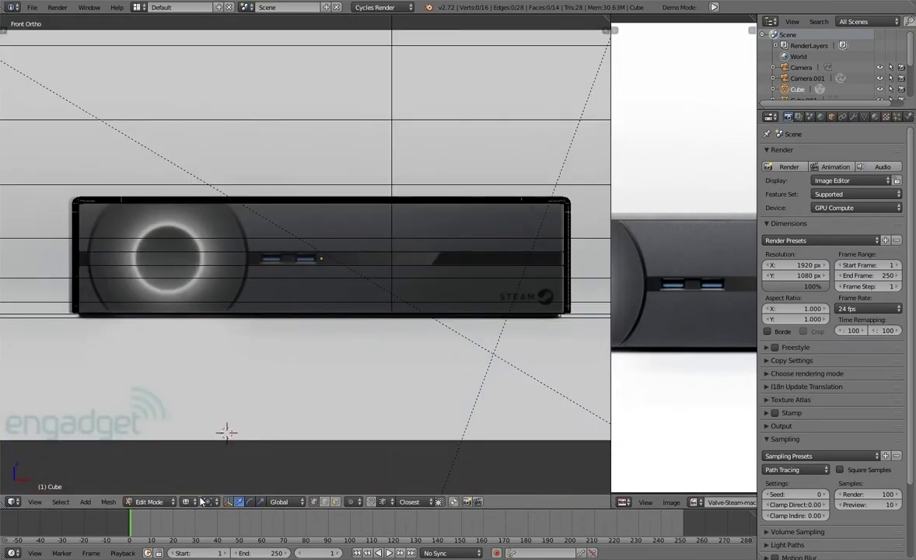
pyautogui.click(196, 502)
pyautogui.click(201, 464)
pyautogui.moveTo(215, 372); pyautogui.dragTo(313, 397, button='middle')
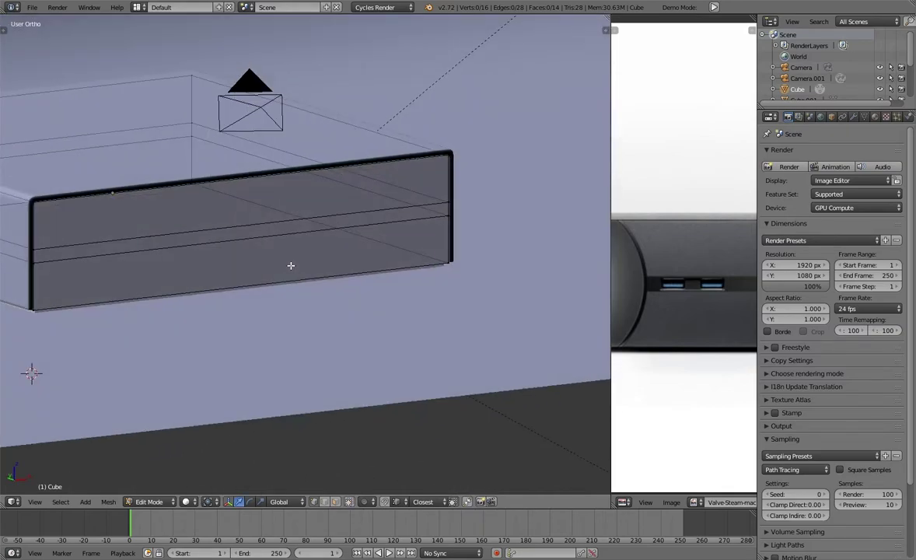
pyautogui.keyDown('shift'); pyautogui.moveTo(290, 265); pyautogui.dragTo(398, 299, button='middle'); pyautogui.keyUp('shift')
# Step: Switch to face selection and try to select the loops of the narrow stripe around the panel mesh
pyautogui.click(334, 502)
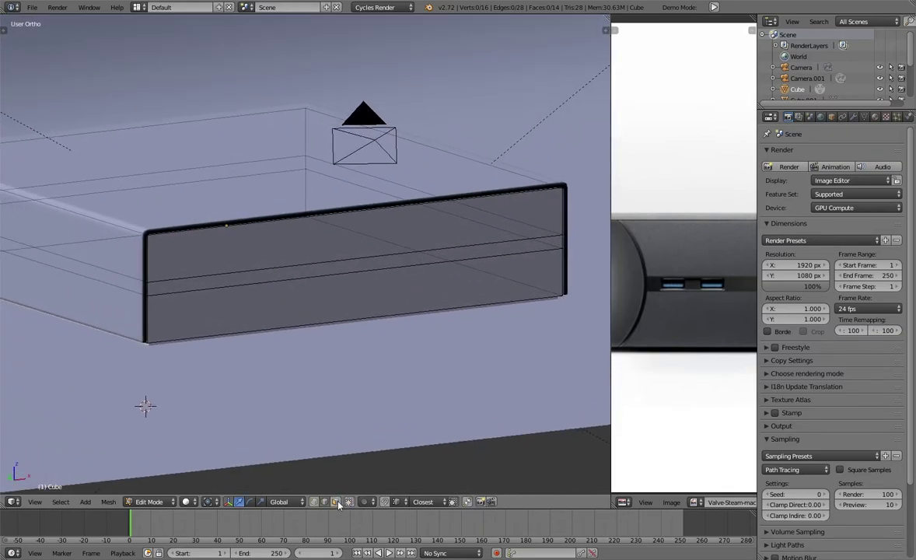
pyautogui.press('a')
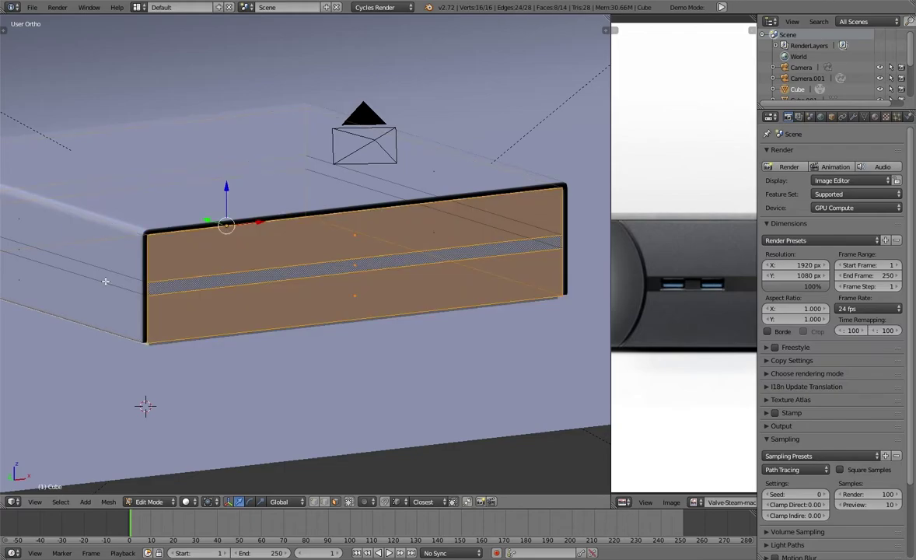
pyautogui.press('a')
pyautogui.keyDown('alt'); pyautogui.rightClick(373, 264); pyautogui.keyUp('alt')
pyautogui.press('a')
pyautogui.moveTo(483, 248); pyautogui.dragTo(329, 255, button='middle')
pyautogui.keyDown('shift'); pyautogui.moveTo(447, 279); pyautogui.dragTo(178, 281, button='middle'); pyautogui.keyUp('shift')
pyautogui.keyDown('alt'); pyautogui.rightClick(451, 332); pyautogui.keyUp('alt')
pyautogui.moveTo(414, 294); pyautogui.dragTo(467, 301, button='middle')
pyautogui.press('a')
pyautogui.press('a')
pyautogui.press('a')
pyautogui.keyDown('alt'); pyautogui.rightClick(186, 336); pyautogui.keyUp('alt')
pyautogui.press('a')
pyautogui.moveTo(187, 336); pyautogui.dragTo(216, 328, button='middle')
pyautogui.keyDown('alt'); pyautogui.rightClick(195, 330); pyautogui.keyUp('alt')
pyautogui.press('a')
# Step: Switch to perspective projection and select both horizontal edge loops bordering the stripe
pyautogui.press('KP_5')
pyautogui.scroll(-1, 302, 323)
pyautogui.keyDown('alt'); pyautogui.rightClick(370, 348); pyautogui.keyUp('alt')
pyautogui.keyDown('alt'); pyautogui.keyDown('shift'); pyautogui.rightClick(397, 371); pyautogui.keyUp('shift'); pyautogui.keyUp('alt')
pyautogui.moveTo(398, 371); pyautogui.dragTo(287, 326, button='middle')
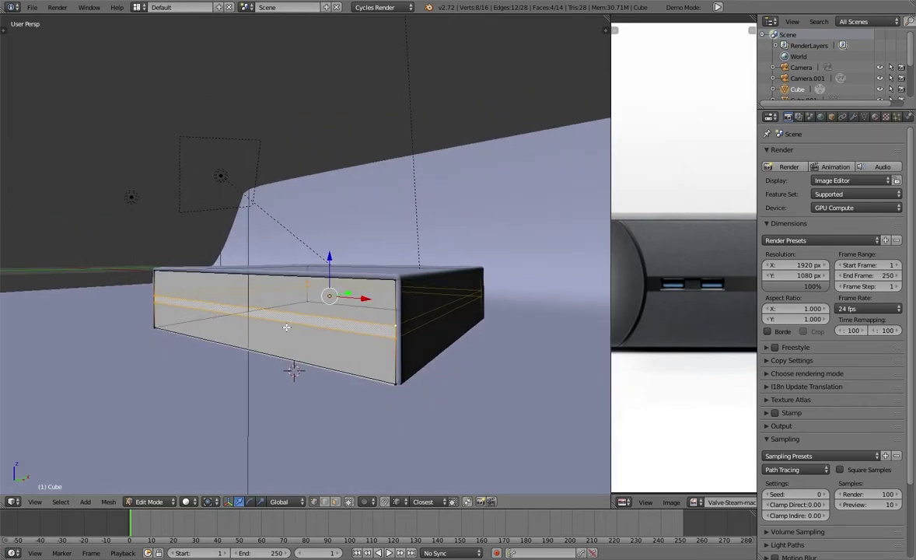
pyautogui.moveTo(286, 326); pyautogui.dragTo(416, 321, button='middle')
pyautogui.press('a')
pyautogui.keyDown('alt'); pyautogui.rightClick(416, 321); pyautogui.keyUp('alt')
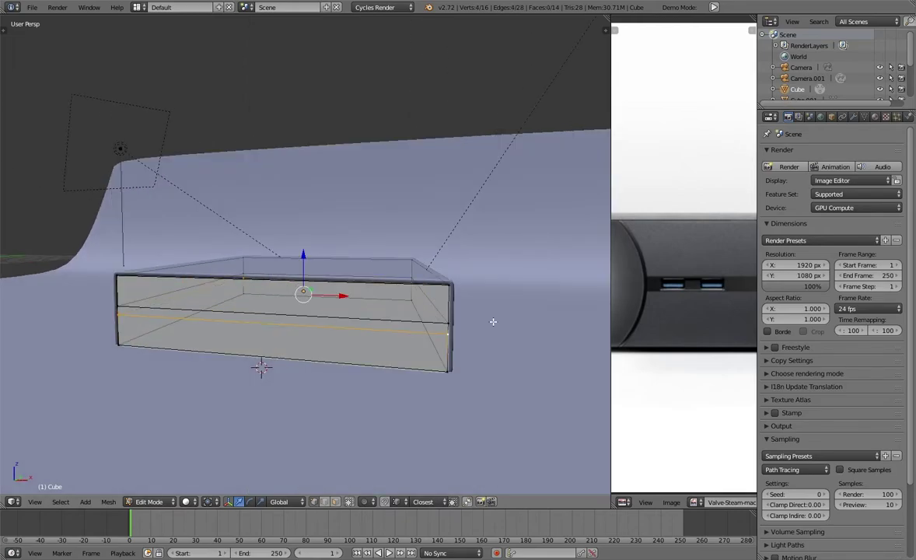
pyautogui.keyDown('alt'); pyautogui.keyDown('shift'); pyautogui.rightClick(490, 321); pyautogui.keyUp('shift'); pyautogui.keyUp('alt')
pyautogui.moveTo(490, 321); pyautogui.dragTo(372, 336, button='middle')
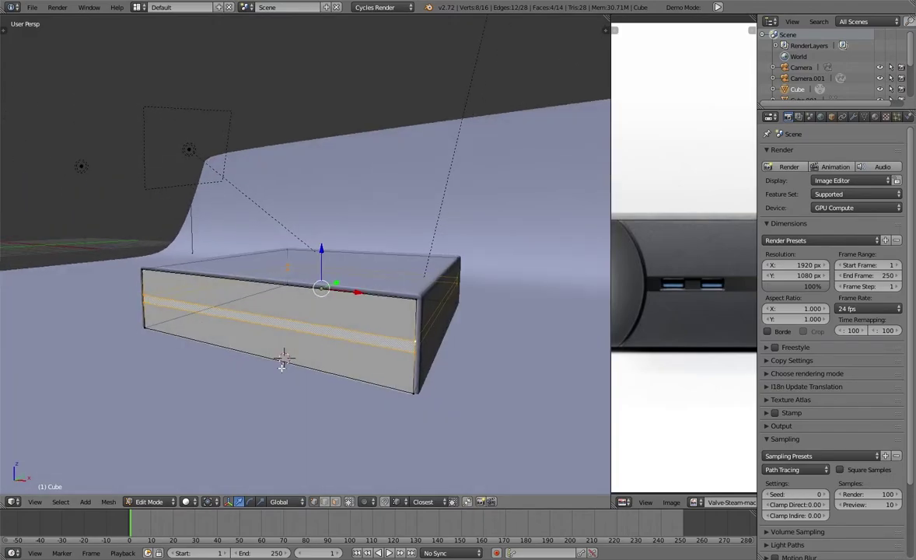
# Step: Limit the edge loop selection to the stripe's front face by border-deselecting its rear vertices
pyautogui.moveTo(282, 365); pyautogui.dragTo(615, 323, button='middle')
pyautogui.moveTo(673, 316); pyautogui.dragTo(701, 329, button='middle')
pyautogui.click(39, 500)
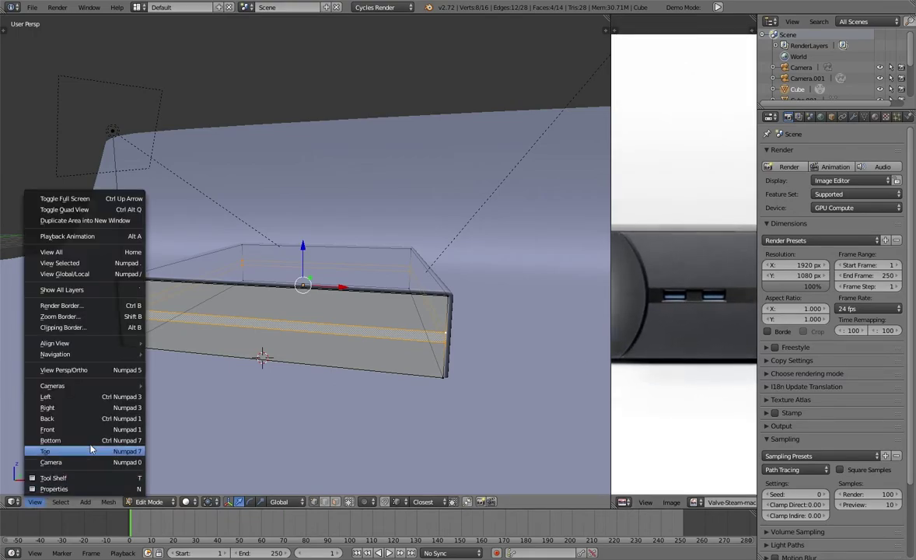
pyautogui.moveTo(482, 292); pyautogui.dragTo(396, 311, button='middle')
pyautogui.scroll(-2, 445, 347)
pyautogui.moveTo(445, 348); pyautogui.dragTo(350, 362, button='middle')
pyautogui.press('b')
pyautogui.moveTo(370, 216); pyautogui.dragTo(519, 419, button='middle')
pyautogui.moveTo(466, 365); pyautogui.dragTo(589, 345, button='middle')
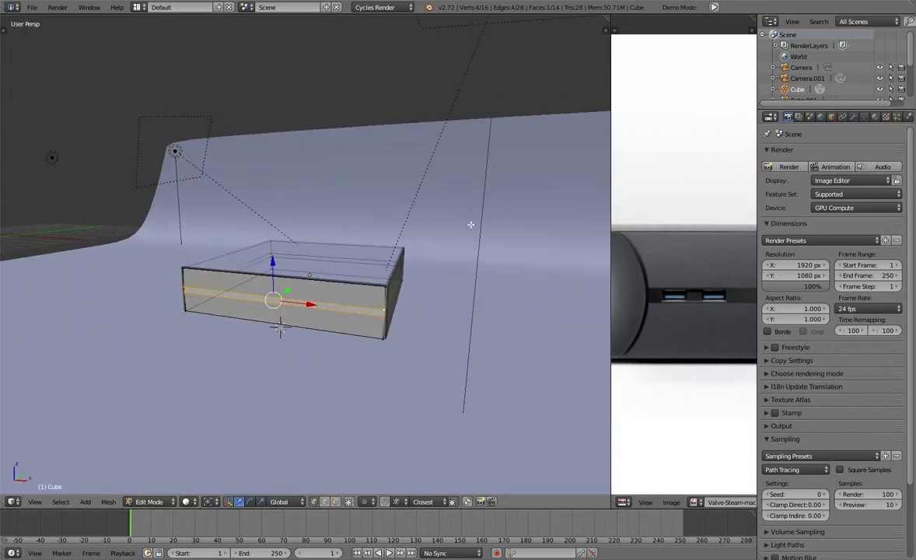
pyautogui.moveTo(470, 221); pyautogui.dragTo(351, 201, button='middle')
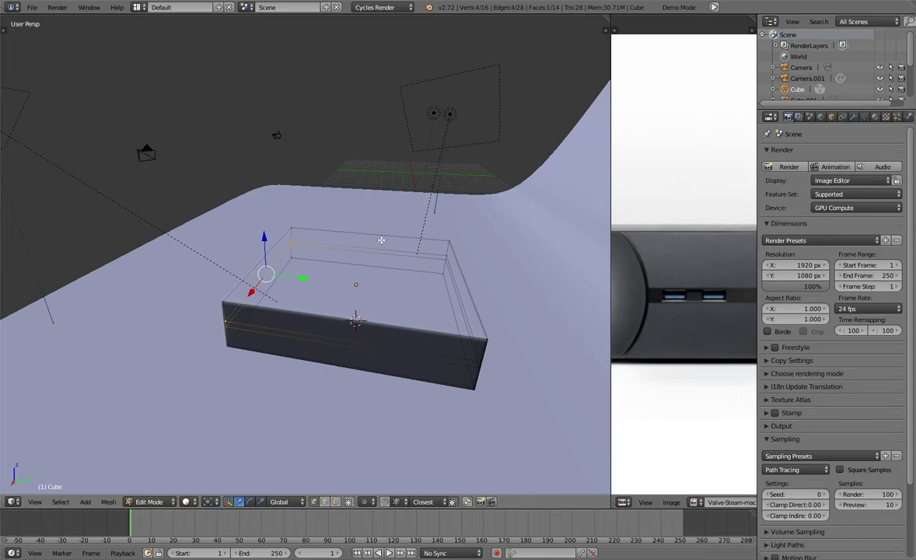
pyautogui.press('b')
pyautogui.moveTo(381, 221); pyautogui.dragTo(542, 384)
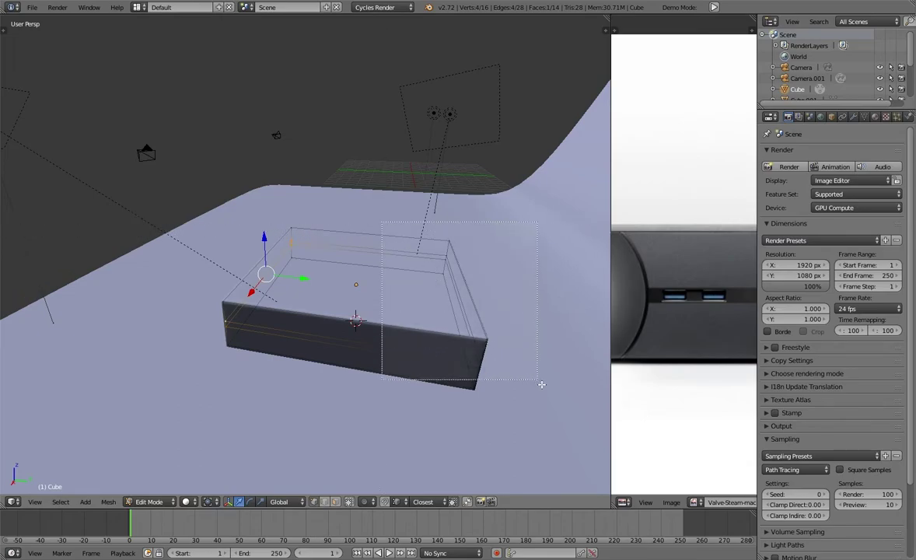
pyautogui.moveTo(225, 292); pyautogui.dragTo(490, 282, button='middle')
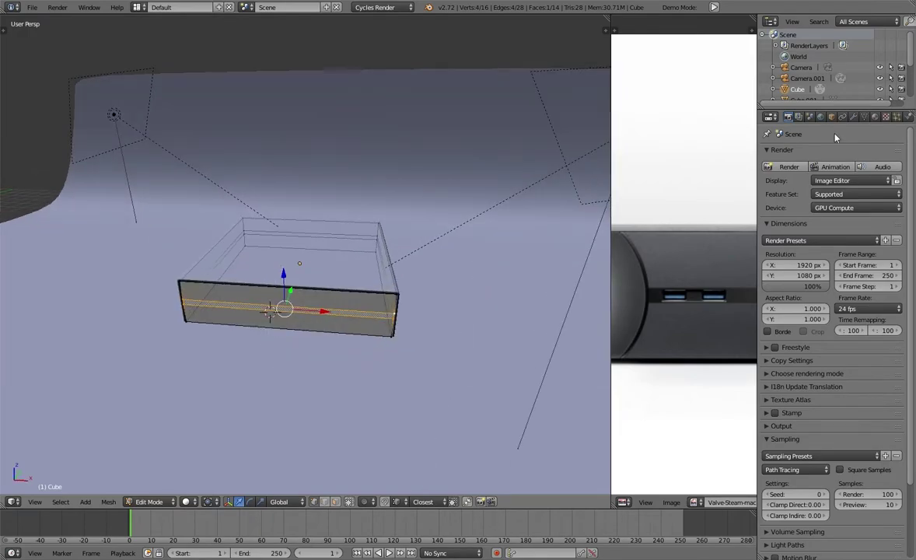
# Step: Enable nodes for the inner box's material, giving it a Diffuse BSDF surface
pyautogui.click(875, 116)
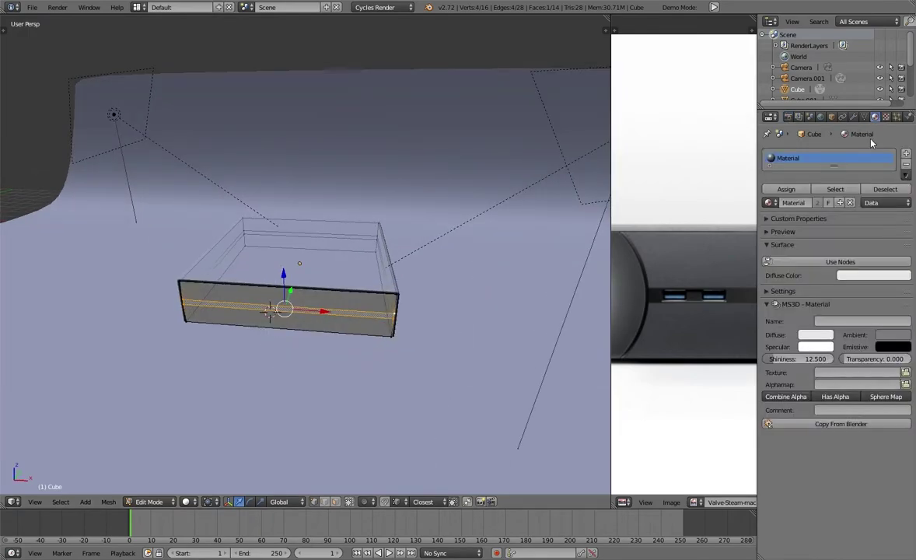
pyautogui.moveTo(582, 289); pyautogui.dragTo(611, 462, button='middle')
pyautogui.click(840, 261)
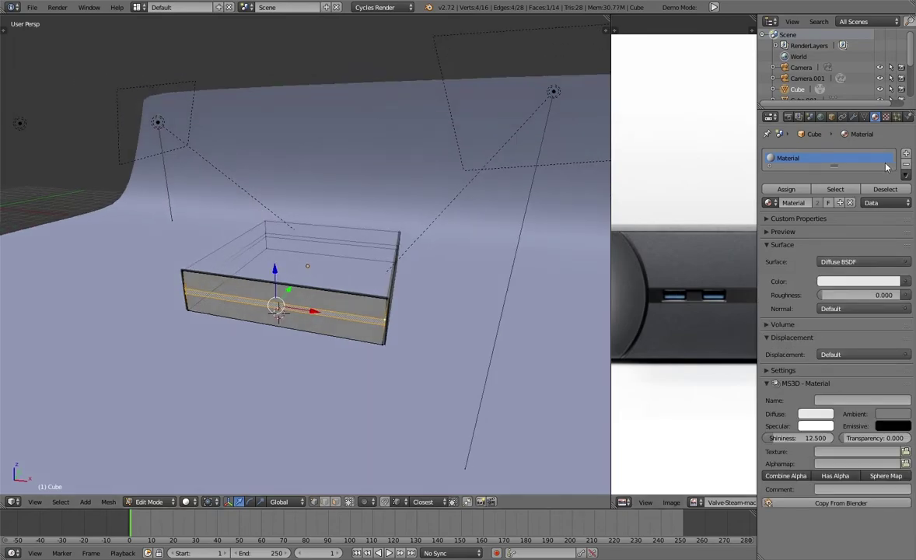
pyautogui.click(768, 202)
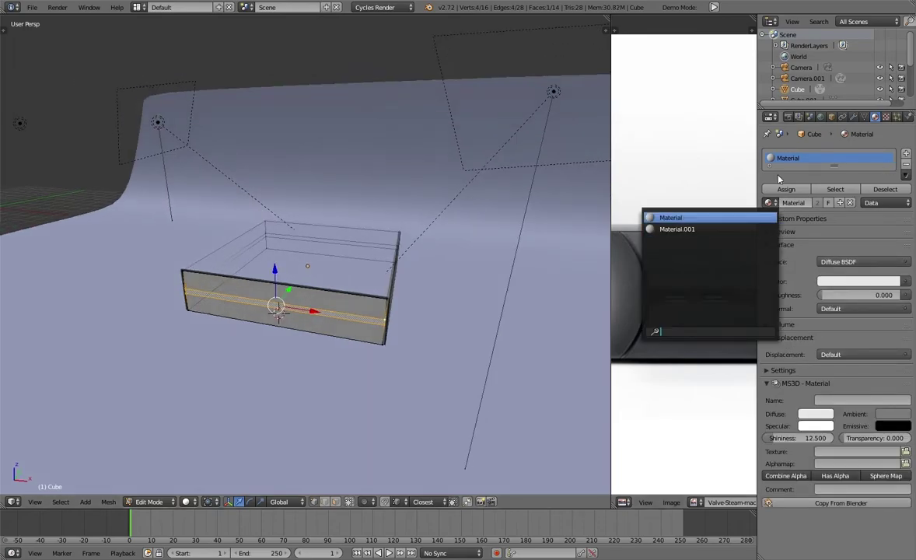
pyautogui.press('a')
pyautogui.press('a')
pyautogui.moveTo(385, 287); pyautogui.dragTo(568, 211, button='middle')
pyautogui.press('Tab')
pyautogui.click(218, 257)
pyautogui.press('a')
pyautogui.rightClick(357, 301)
pyautogui.rightClick(347, 303)
pyautogui.rightClick(347, 302)
pyautogui.press('g')
pyautogui.rightClick(356, 233)
pyautogui.rightClick(341, 240)
pyautogui.rightClick(356, 307)
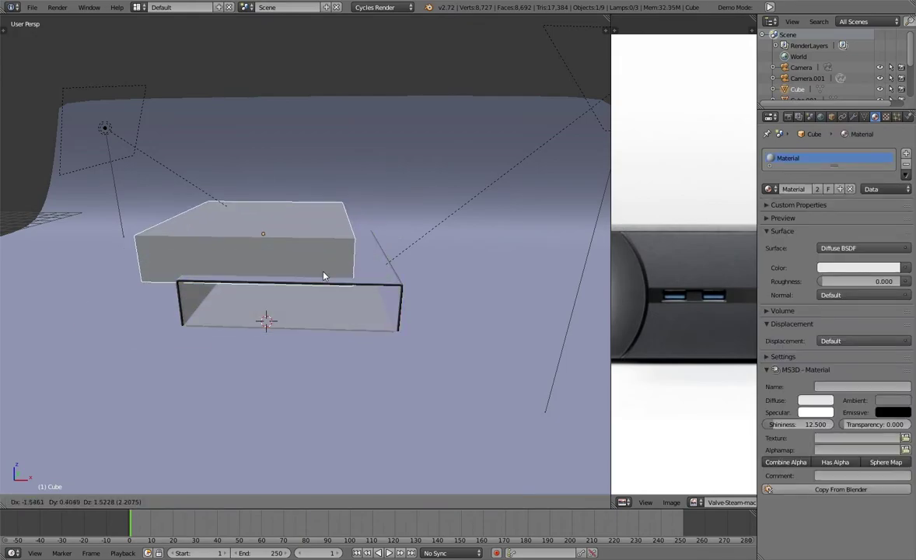
# Step: Expand the material's custom properties and preview, and return the inner box to edit mode
pyautogui.click(807, 218)
pyautogui.click(807, 208)
pyautogui.moveTo(441, 302); pyautogui.dragTo(242, 292, button='middle')
pyautogui.press('Tab')
pyautogui.click(488, 291)
# Step: Clear the selection and border-select only the narrow stripe's front face, using face selection
pyautogui.press('a')
pyautogui.rightClick(354, 302)
pyautogui.press('a')
pyautogui.press('a')
pyautogui.press('a')
pyautogui.press('b')
pyautogui.moveTo(212, 281); pyautogui.dragTo(291, 287)
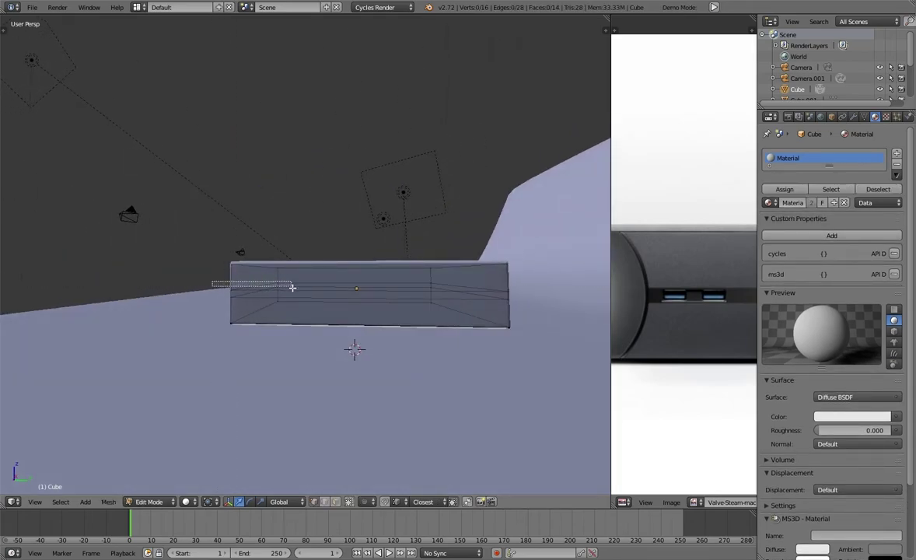
pyautogui.moveTo(225, 285); pyautogui.dragTo(231, 293)
pyautogui.moveTo(232, 293); pyautogui.dragTo(299, 469, button='middle')
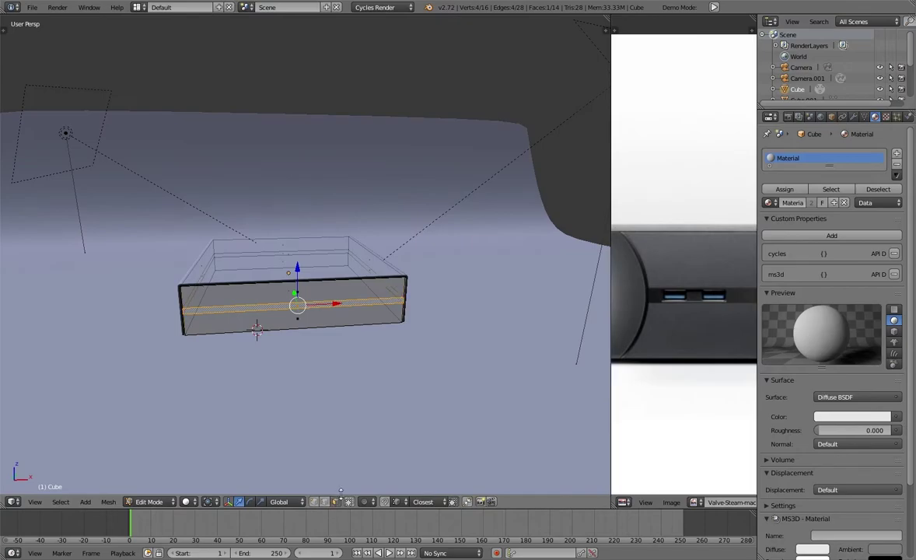
pyautogui.scroll(3, 379, 457)
pyautogui.moveTo(378, 457); pyautogui.dragTo(249, 333, button='middle')
pyautogui.press('a')
pyautogui.scroll(1, 250, 333)
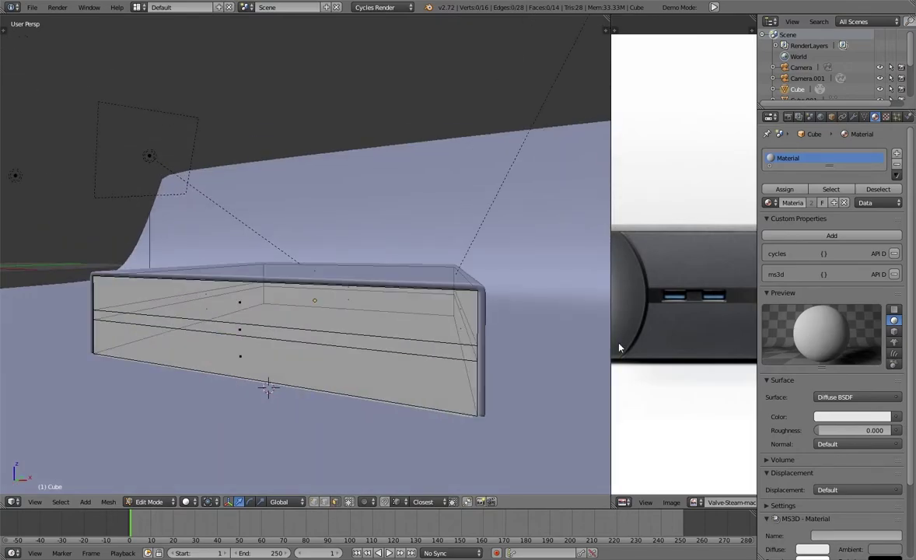
pyautogui.hotkey('ctrl', 'z')
# Step: Add a second material slot to the inner box with a new material named "front piece"
pyautogui.click(896, 155)
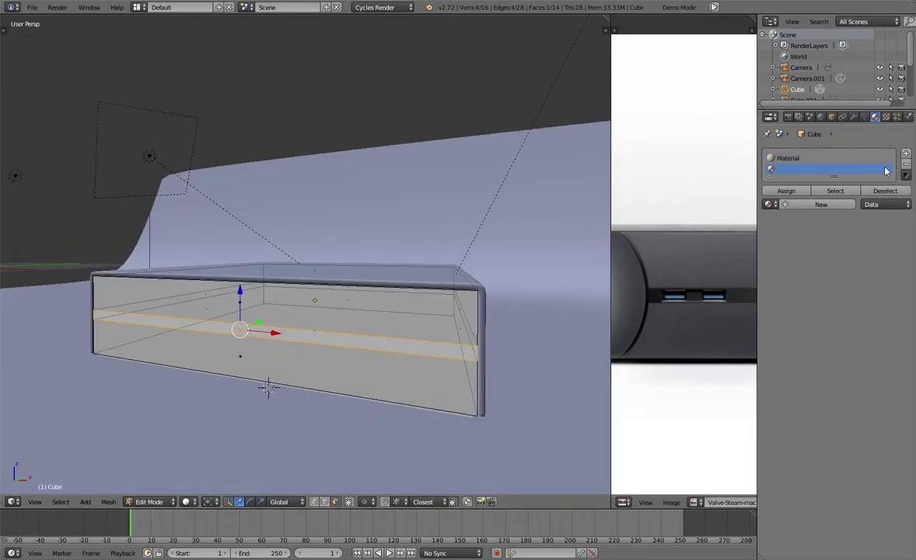
pyautogui.click(813, 205)
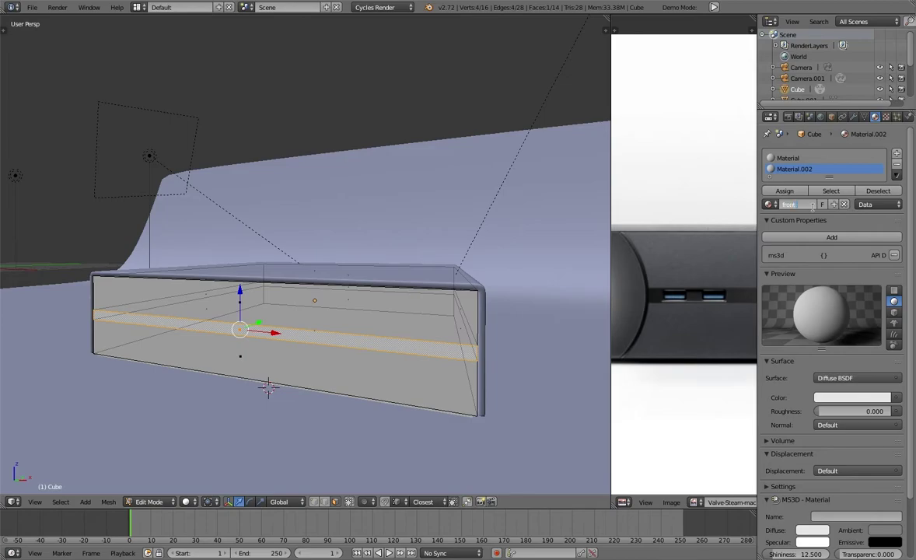
pyautogui.press('Return')
pyautogui.write('front piece')
pyautogui.press('Return')
pyautogui.press('Return')
# Step: Set the front piece material's diffuse color to near-black and assign it to the selected stripe face
pyautogui.moveTo(342, 289); pyautogui.dragTo(364, 284, button='middle')
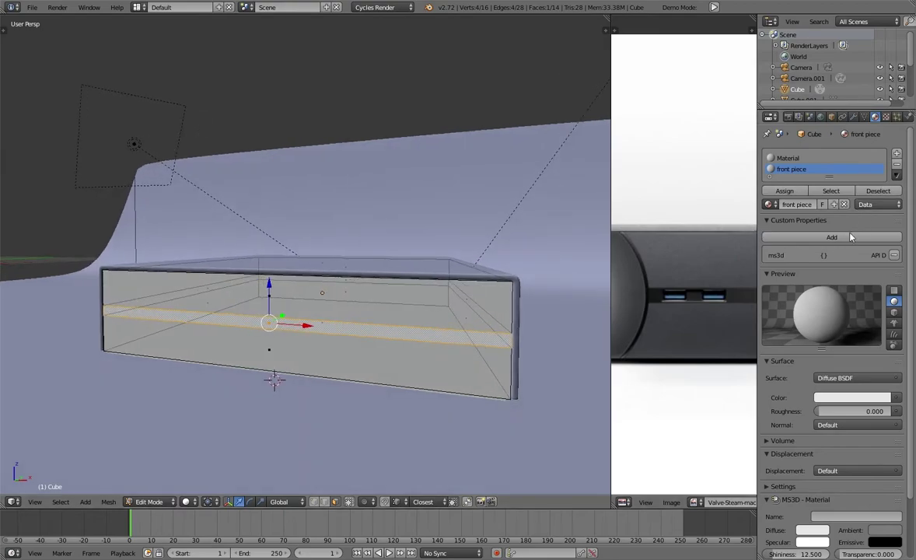
pyautogui.click(849, 398)
pyautogui.moveTo(881, 247)
pyautogui.mouseDown()
pyautogui.moveTo(882, 294)
pyautogui.moveTo(826, 299)
pyautogui.mouseUp()
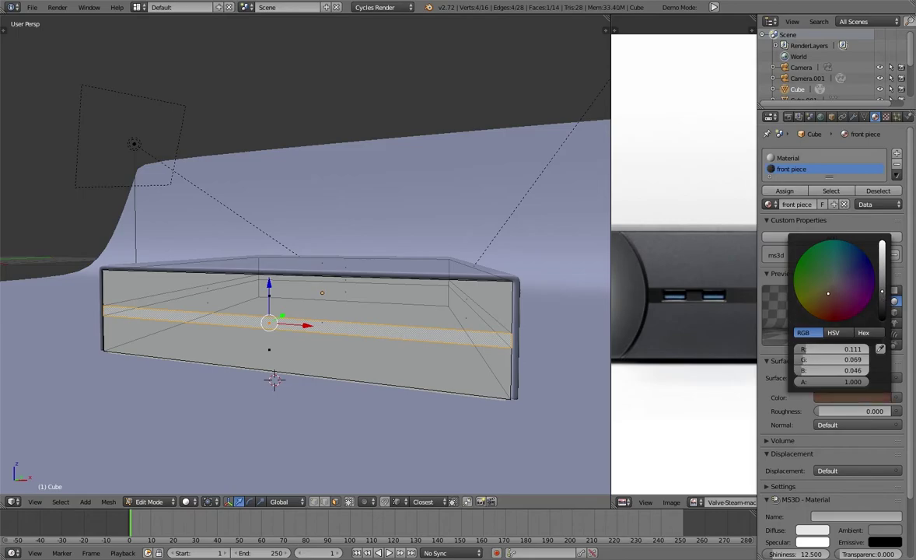
pyautogui.moveTo(882, 291); pyautogui.dragTo(882, 309)
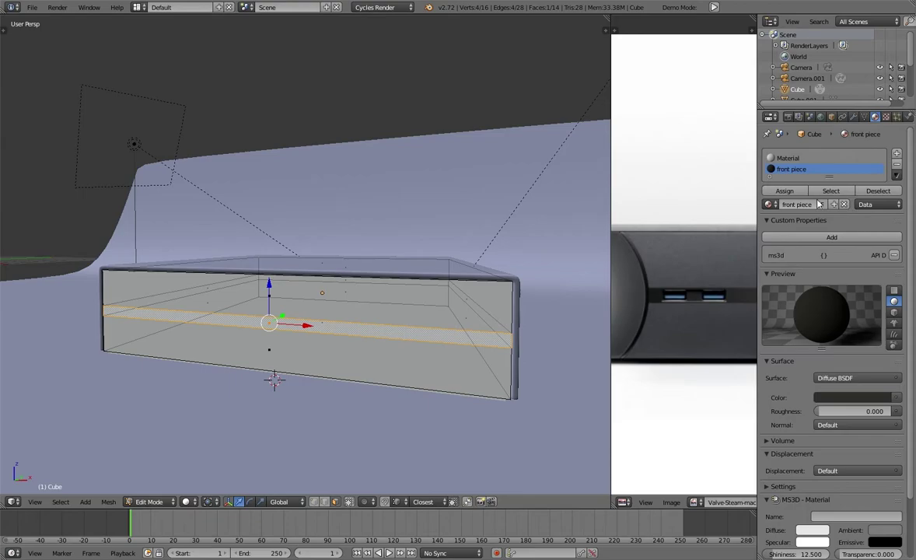
pyautogui.click(787, 194)
pyautogui.moveTo(433, 274); pyautogui.dragTo(468, 286, button='middle')
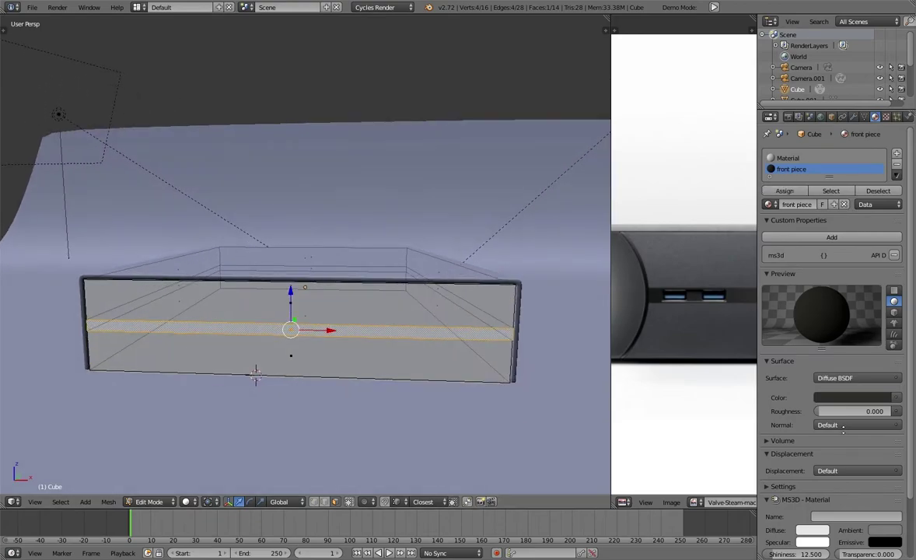
# Step: Paste the near-black diffuse color into the front piece material's viewport color
pyautogui.scroll(-4, 844, 427)
pyautogui.click(806, 419)
pyautogui.scroll(-2, 807, 448)
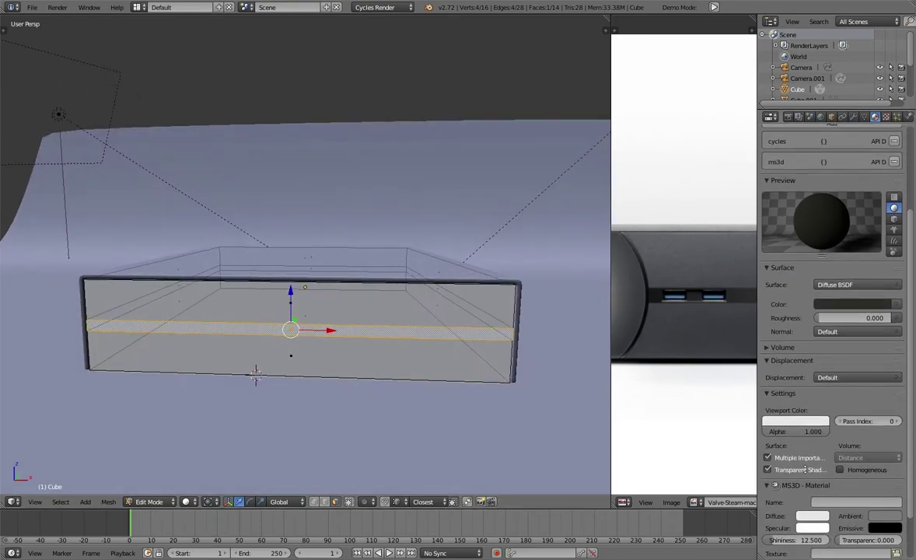
pyautogui.scroll(-2, 803, 466)
pyautogui.click(795, 366)
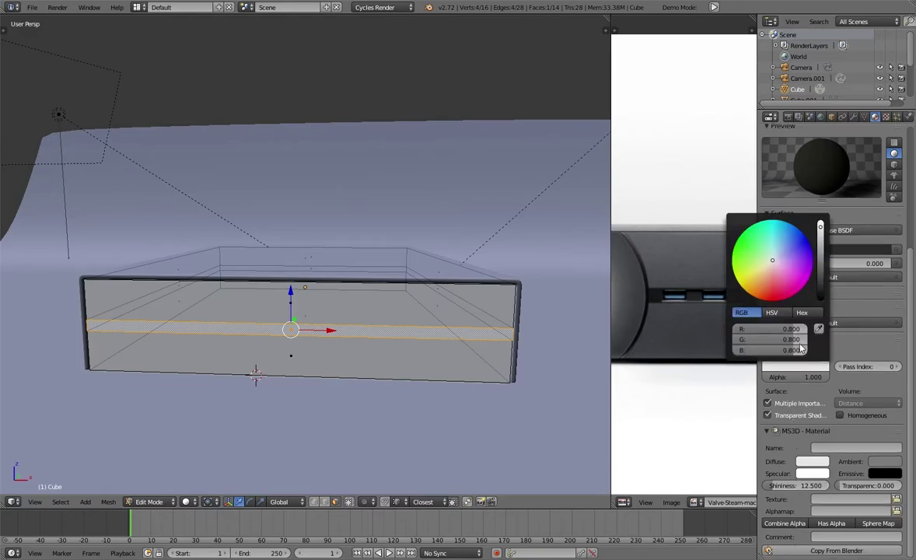
pyautogui.click(804, 364)
pyautogui.hotkey('ctrl', 'v')
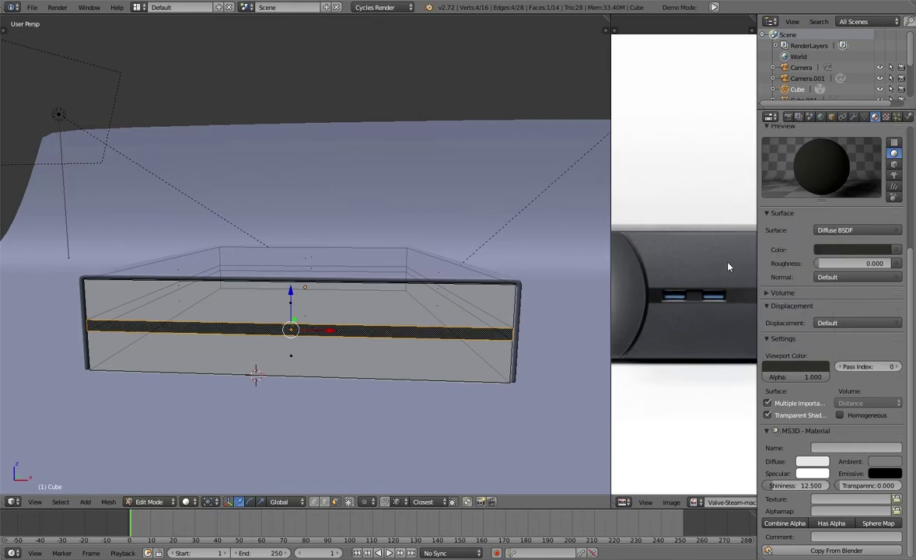
pyautogui.moveTo(359, 309); pyautogui.dragTo(303, 302, button='middle')
pyautogui.moveTo(377, 287); pyautogui.dragTo(396, 288, button='middle')
# Step: Return to object mode and reselect the inner box that carries the dark stripe
pyautogui.press('Tab')
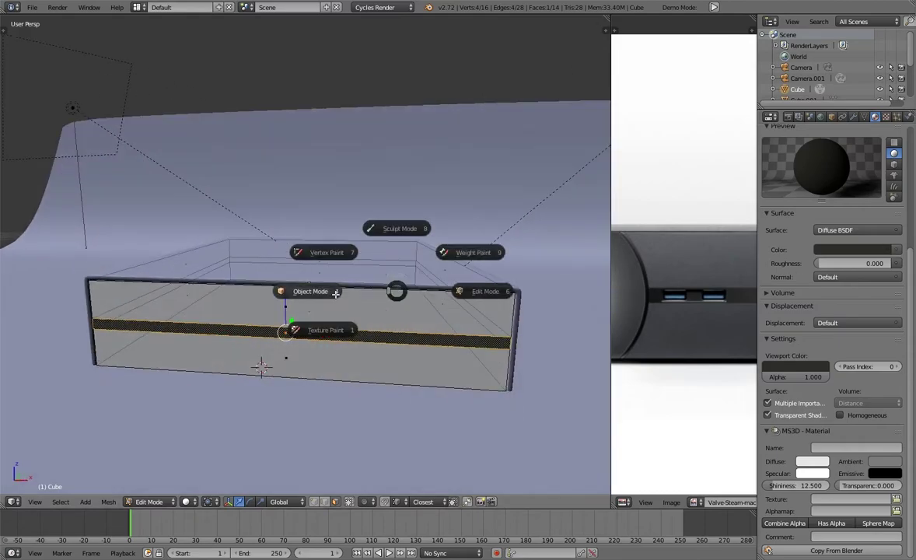
pyautogui.click(333, 290)
pyautogui.press('a')
pyautogui.scroll(-1, 460, 333)
pyautogui.moveTo(461, 333); pyautogui.dragTo(427, 331, button='middle')
pyautogui.rightClick(342, 320)
pyautogui.moveTo(342, 320); pyautogui.dragTo(406, 326, button='middle')
pyautogui.scroll(5, 838, 248)
pyautogui.scroll(3, 809, 178)
# Step: Rename the base material shared by the inner box and outer shell as "Main box material"
pyautogui.click(787, 158)
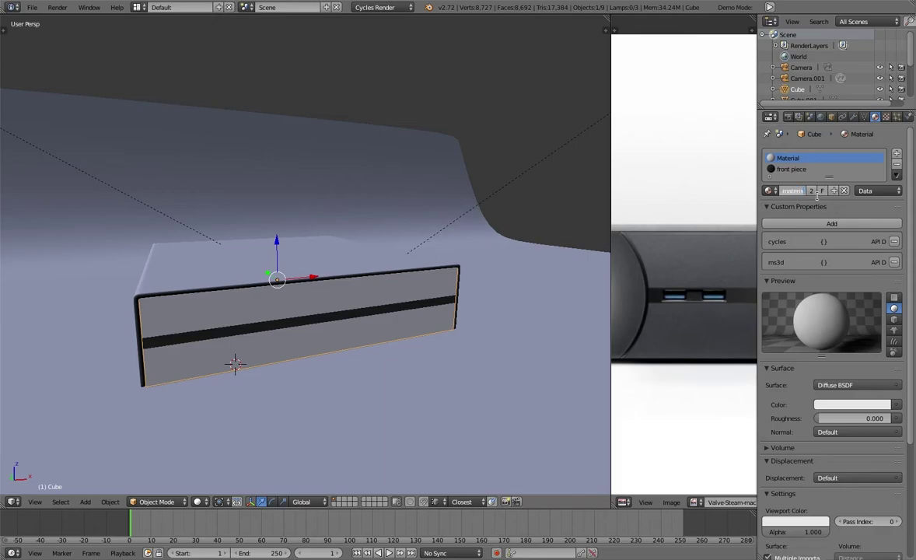
pyautogui.moveTo(482, 214); pyautogui.dragTo(359, 258, button='middle')
pyautogui.press('a')
pyautogui.rightClick(313, 246)
pyautogui.press('g')
pyautogui.press('x')
pyautogui.rightClick(305, 258)
pyautogui.click(817, 191)
pyautogui.click(806, 189)
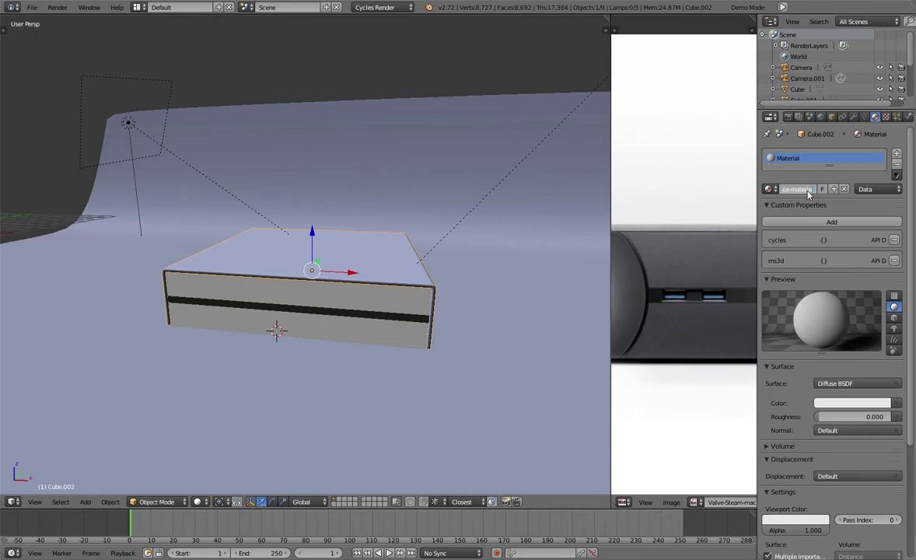
pyautogui.press('Return')
# Step: Select the inner box to check its material slots, and deselect everything
pyautogui.moveTo(403, 272); pyautogui.dragTo(343, 306, button='middle')
pyautogui.rightClick(338, 305)
pyautogui.press('g')
pyautogui.press('Escape')
pyautogui.press('a')
# Step: Show the inner box in front orthographic view with wireframe shading over the reference image, in edit mode
pyautogui.click(35, 502)
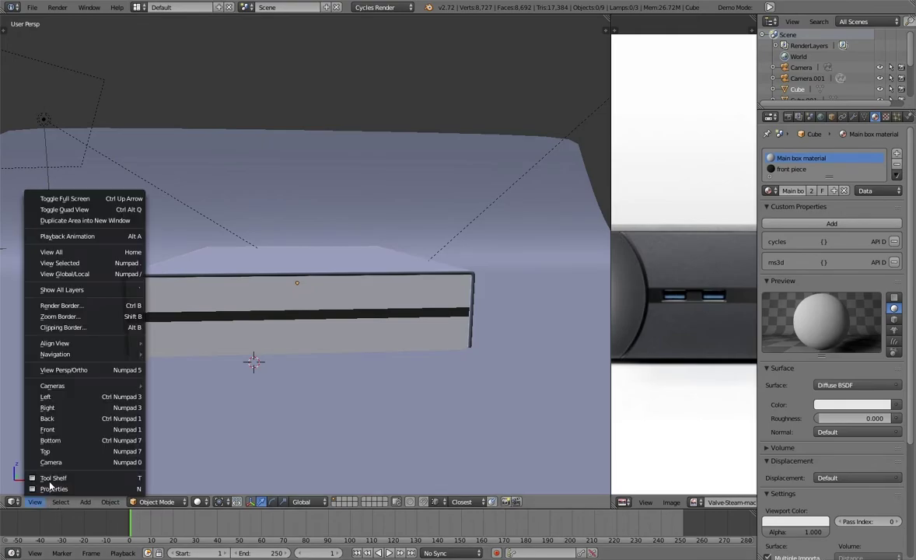
pyautogui.click(67, 429)
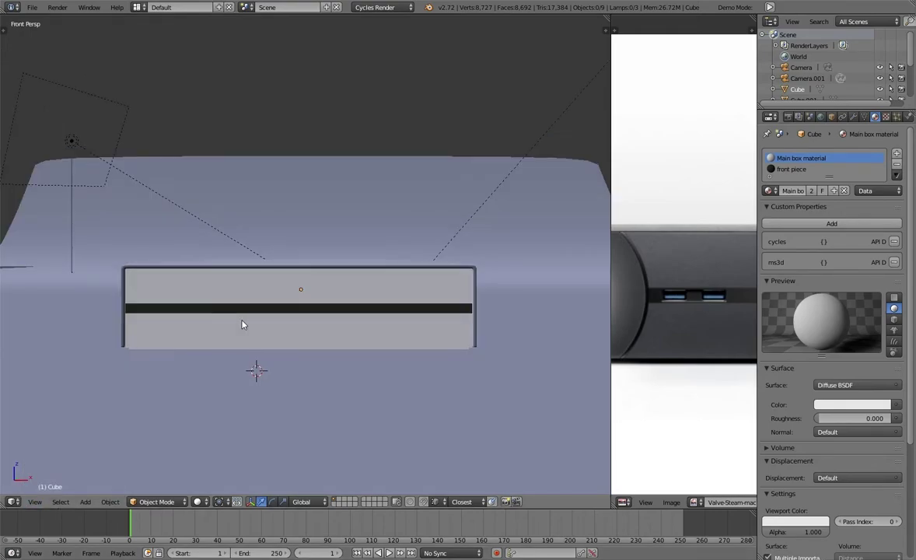
pyautogui.press('KP_5')
pyautogui.rightClick(167, 283)
pyautogui.press('Tab')
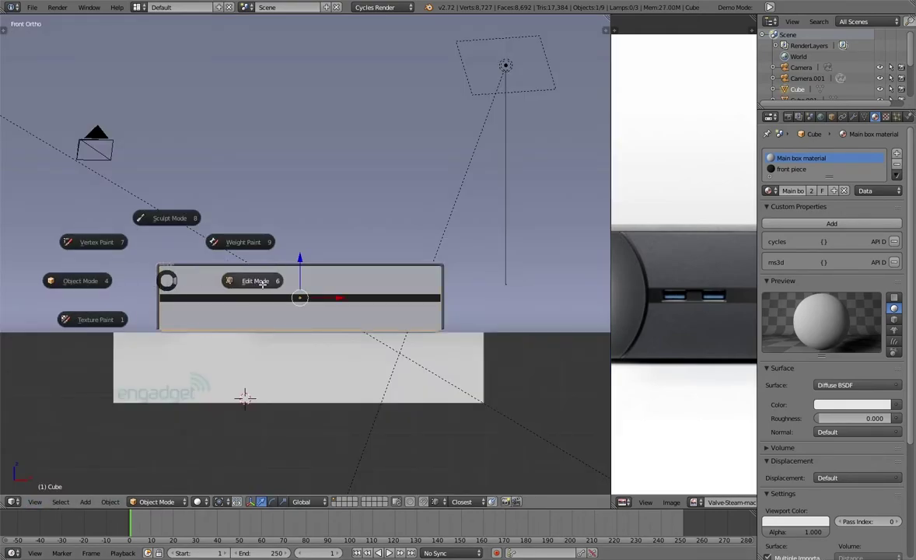
pyautogui.click(262, 283)
pyautogui.scroll(2, 311, 344)
pyautogui.keyDown('shift'); pyautogui.moveTo(311, 344); pyautogui.dragTo(325, 319, button='middle'); pyautogui.keyUp('shift')
pyautogui.click(192, 501)
pyautogui.click(206, 463)
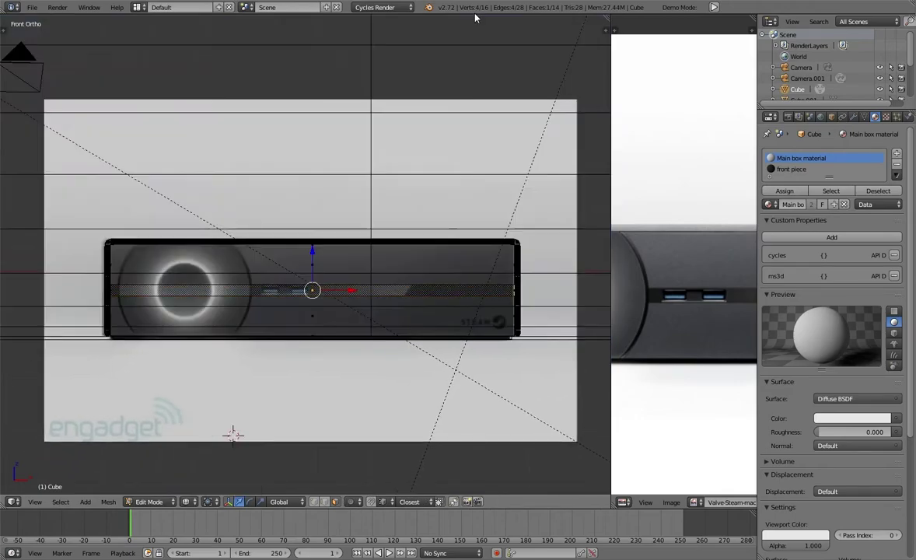
pyautogui.click(429, 8)
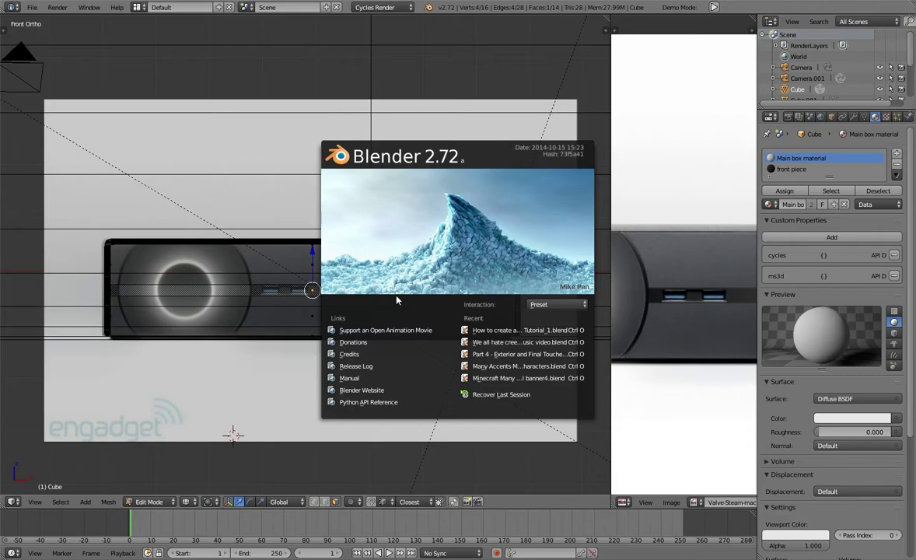
pyautogui.click(465, 91)
pyautogui.press('a')
pyautogui.press('a')
pyautogui.press('a')
pyautogui.press('space')
pyautogui.press('Escape')
pyautogui.hotkey('shift', 'a')
pyautogui.press('Escape')
pyautogui.press('Tab')
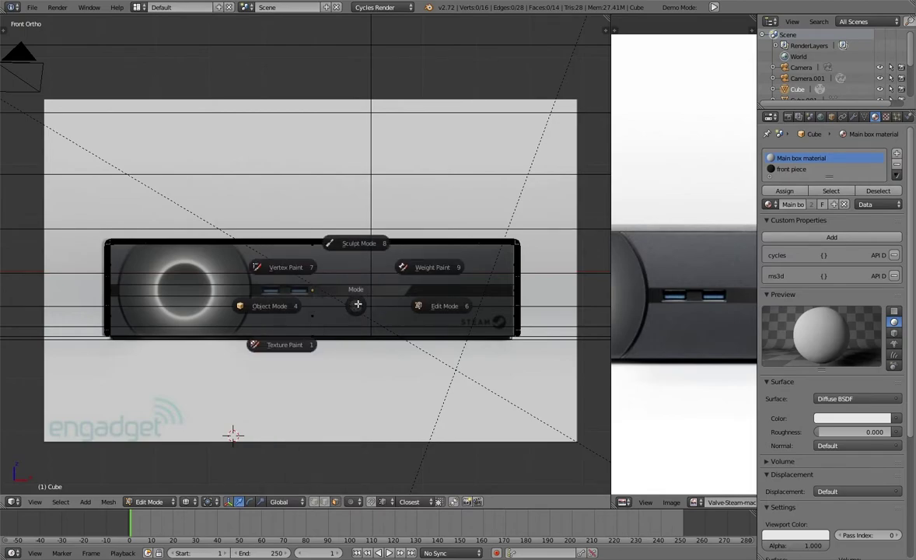
pyautogui.click(260, 311)
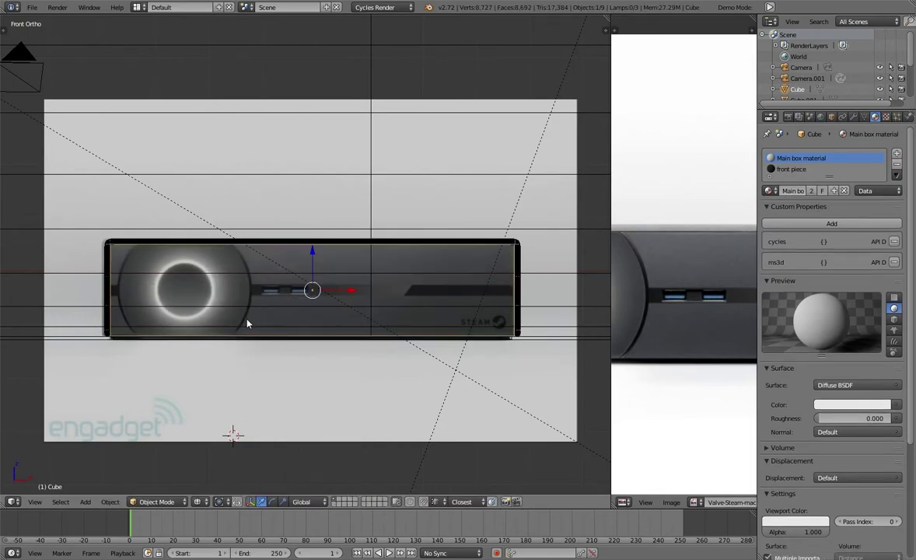
pyautogui.press('Tab')
pyautogui.press('a')
pyautogui.press('a')
pyautogui.keyDown('shift'); pyautogui.moveTo(323, 330); pyautogui.dragTo(325, 319, button='middle'); pyautogui.keyUp('shift')
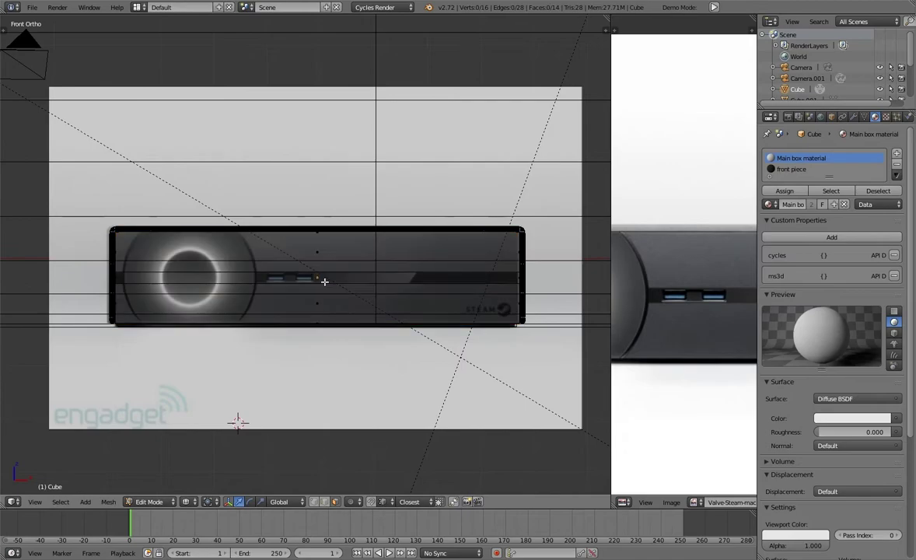
pyautogui.rightClick(325, 281)
pyautogui.scroll(3, 322, 286)
pyautogui.press('a')
pyautogui.keyDown('shift'); pyautogui.moveTo(277, 345); pyautogui.dragTo(293, 318, button='middle'); pyautogui.keyUp('shift')
pyautogui.scroll(5, 294, 319)
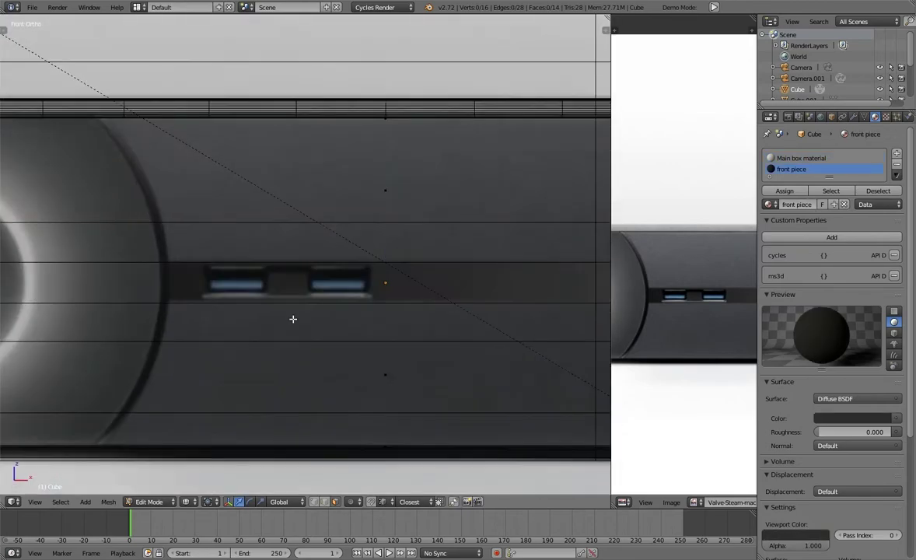
pyautogui.hotkey('ctrl', 'r')
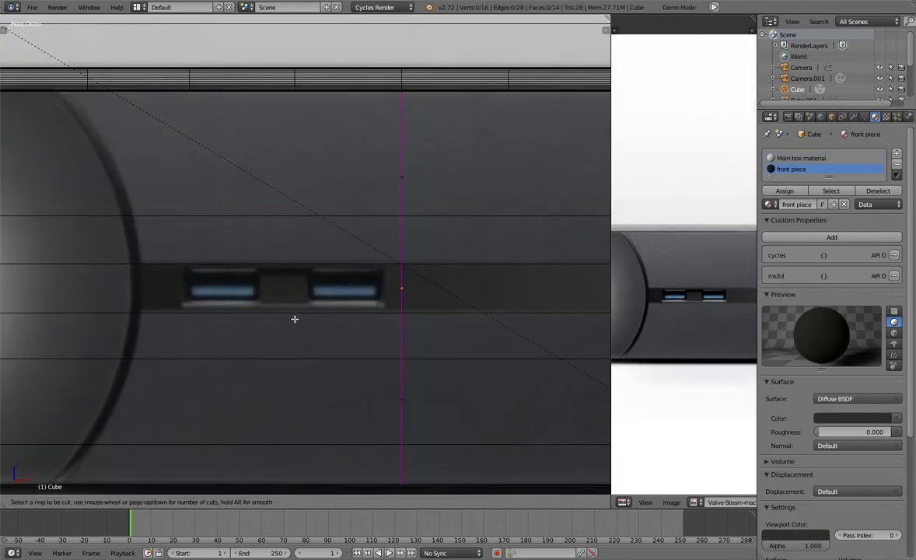
pyautogui.scroll(1, 296, 318)
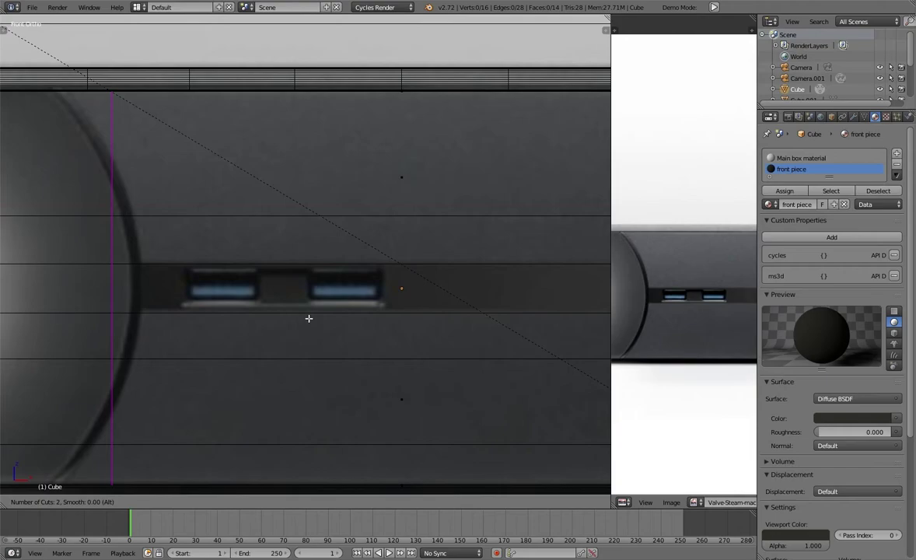
pyautogui.press('Escape')
pyautogui.scroll(-5, 390, 268)
pyautogui.hotkey('ctrl', 'r')
pyautogui.scroll(1, 391, 268)
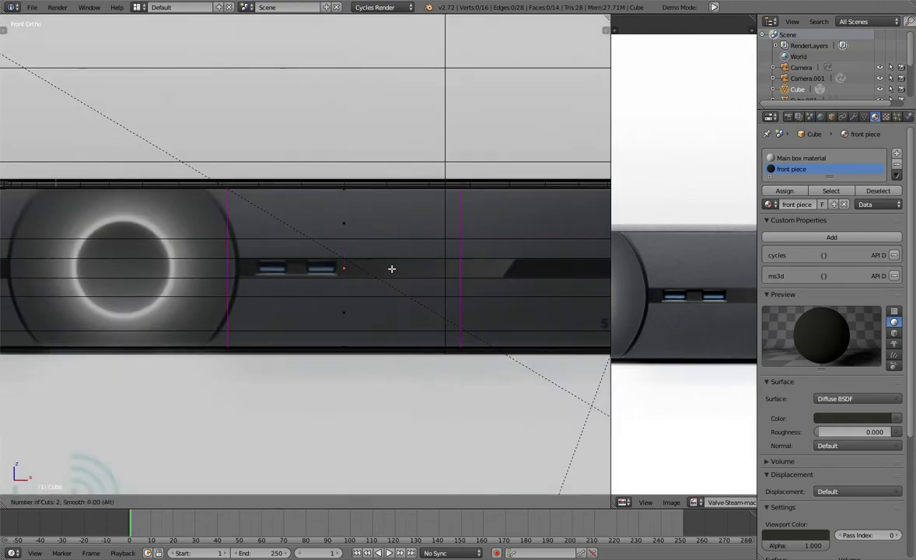
pyautogui.press('Escape')
pyautogui.scroll(-2, 391, 269)
# Step: Add two vertical loop cuts across the inner box and scale them together to about the width of one USB port
pyautogui.hotkey('ctrl', 'r')
pyautogui.scroll(1, 391, 268)
pyautogui.click(391, 269)
pyautogui.scroll(2, 581, 273)
pyautogui.press('s')
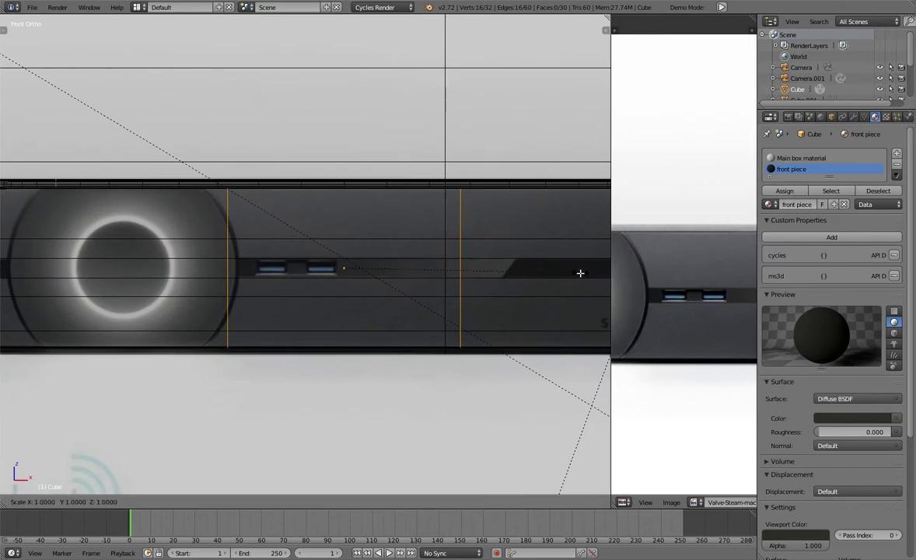
pyautogui.click(373, 270)
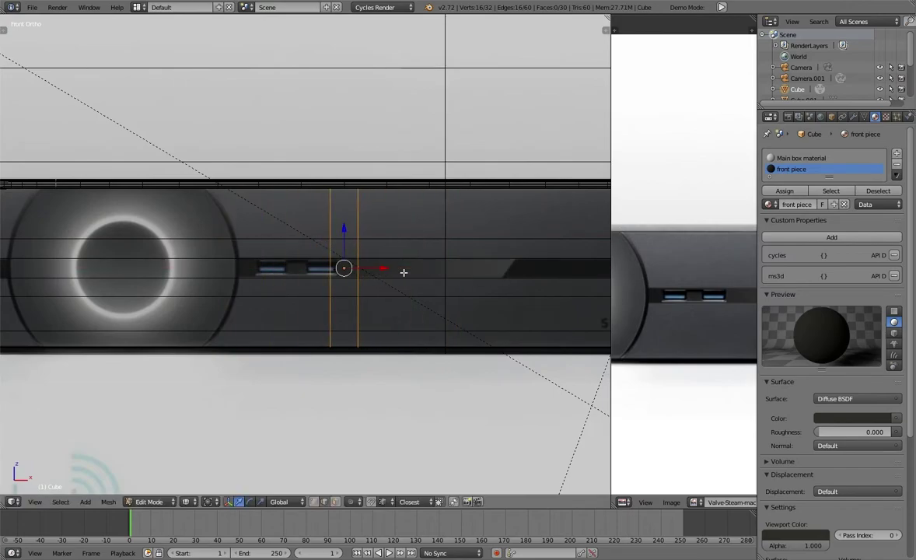
# Step: Move the two vertical cuts along X onto the side edges of the right-hand USB port in the reference
pyautogui.scroll(3, 404, 272)
pyautogui.press('g')
pyautogui.press('x')
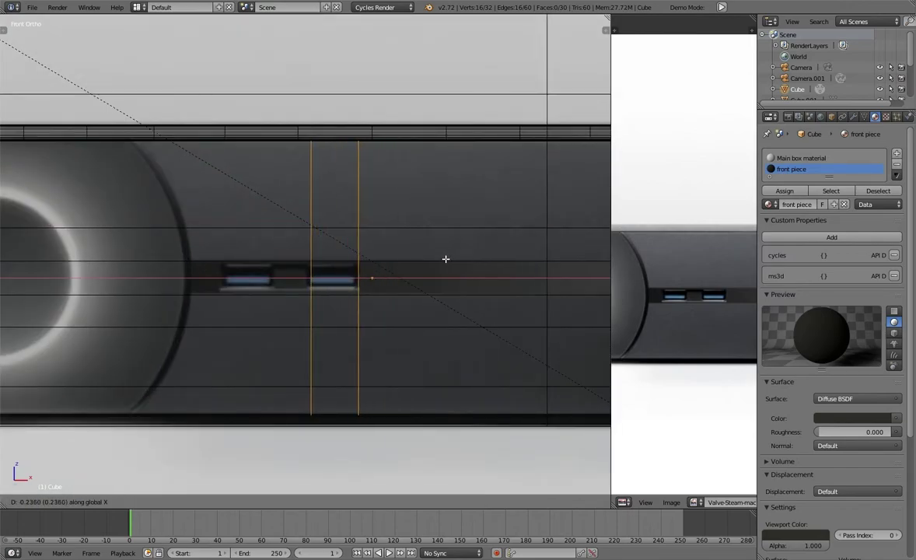
pyautogui.click(451, 265)
pyautogui.scroll(2, 452, 268)
pyautogui.press('g')
pyautogui.press('x')
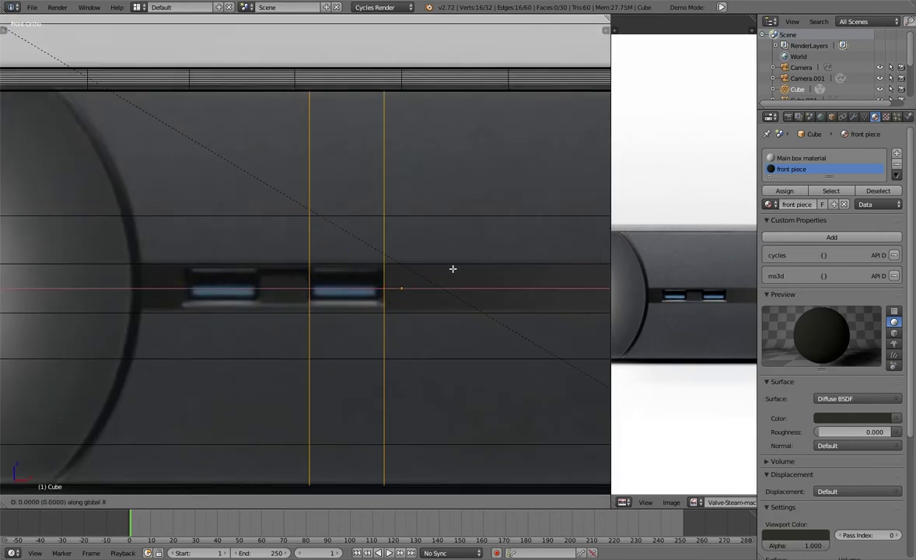
pyautogui.click(454, 290)
pyautogui.scroll(5, 467, 292)
pyautogui.press('a')
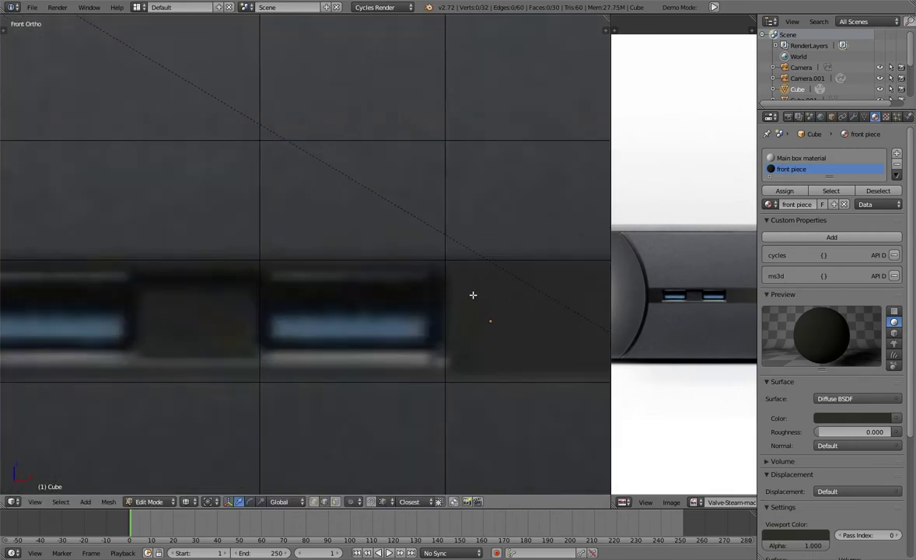
# Step: Add one vertical loop cut at each side edge of the left-hand USB port
pyautogui.scroll(-5, 326, 290)
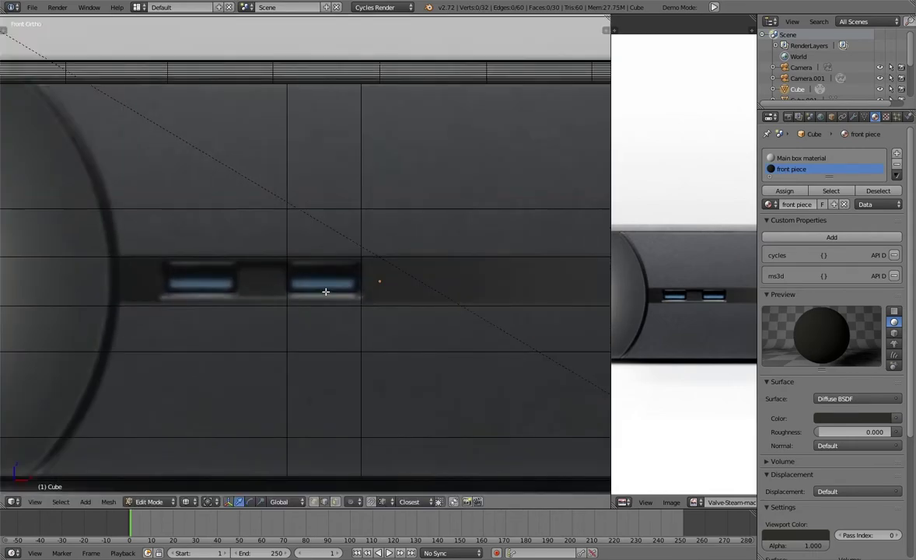
pyautogui.scroll(-3, 326, 291)
pyautogui.hotkey('ctrl', 'r')
pyautogui.click(148, 284)
pyautogui.click(288, 280)
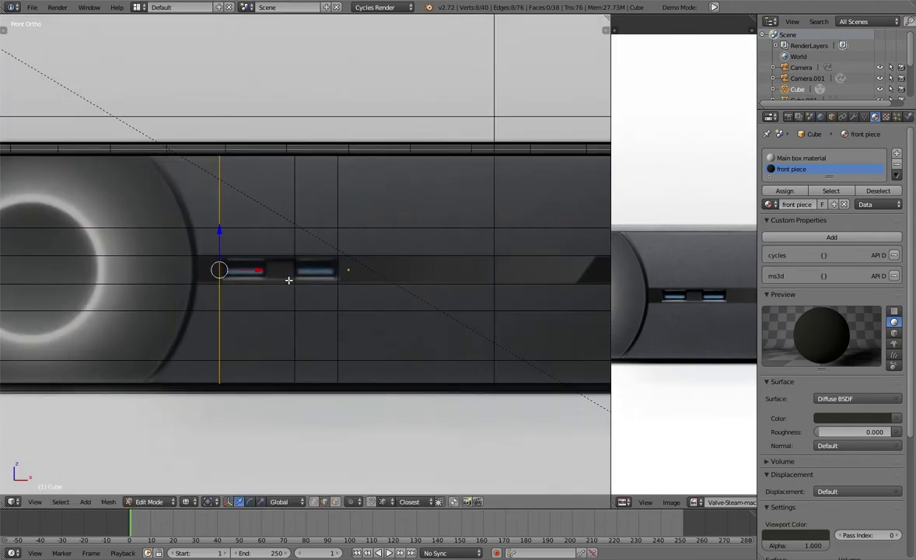
pyautogui.hotkey('ctrl', 'r')
pyautogui.click(289, 280)
pyautogui.click(264, 285)
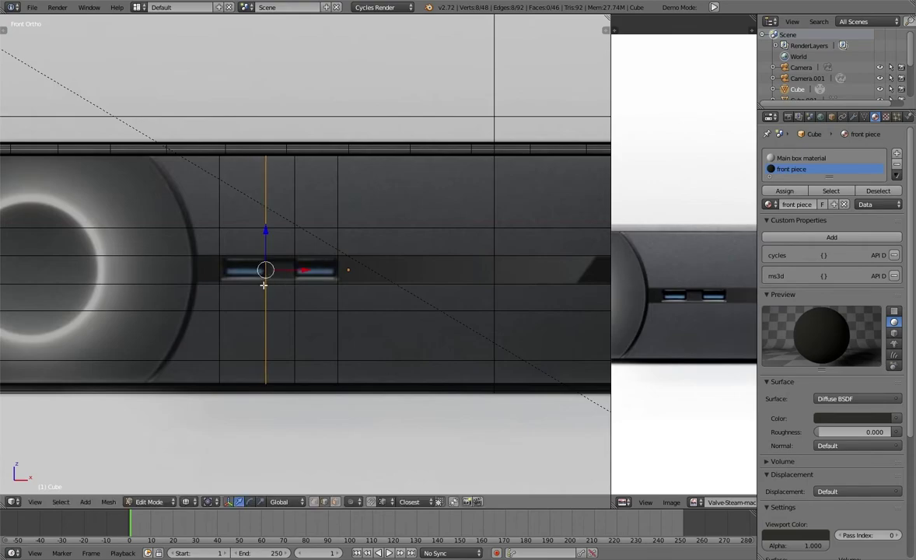
pyautogui.press('a')
# Step: Add two vertical loop cuts between the USB ports and scale them apart along X until they sit close to the ports' inner edges
pyautogui.scroll(7, 264, 284)
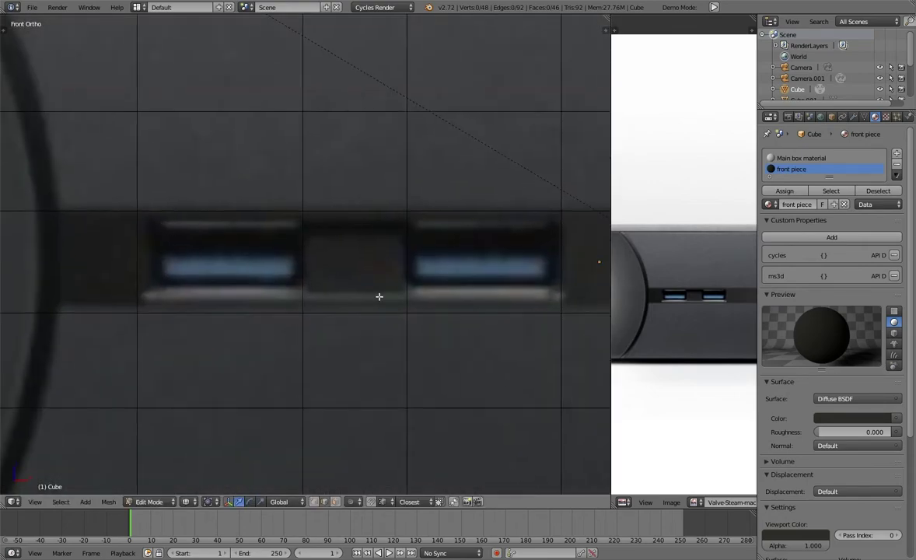
pyautogui.hotkey('ctrl', 'r')
pyautogui.scroll(1, 381, 299)
pyautogui.click(380, 298)
pyautogui.press('s')
pyautogui.press('y')
pyautogui.rightClick(429, 311)
pyautogui.press('s')
pyautogui.press('x')
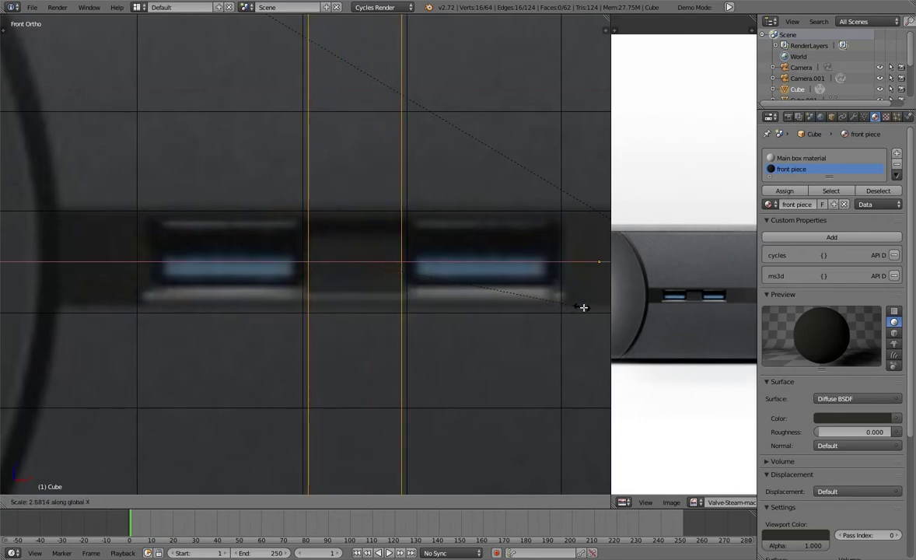
pyautogui.click(400, 328)
pyautogui.scroll(-5, 395, 317)
pyautogui.press('a')
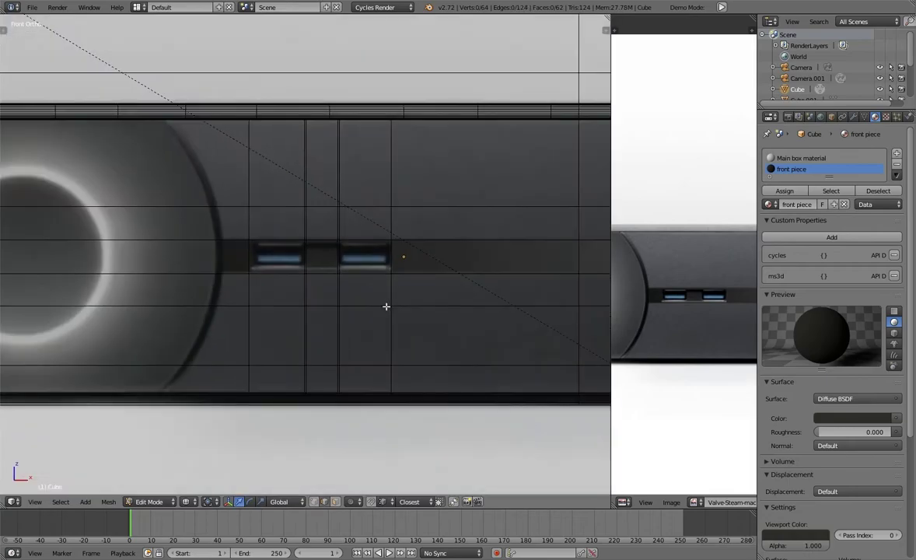
# Step: Add a vertical loop cut just inside the outer edge of each USB port
pyautogui.scroll(4, 226, 290)
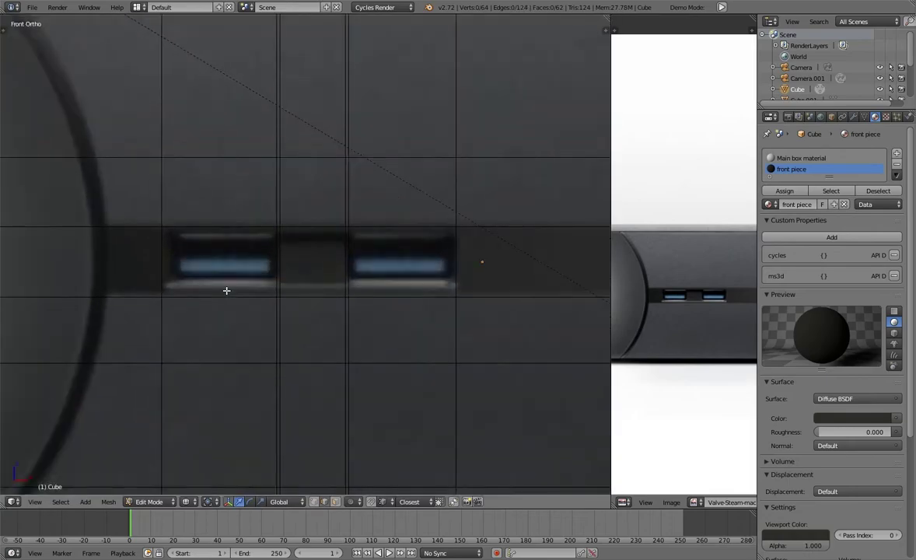
pyautogui.hotkey('ctrl', 'r')
pyautogui.click(225, 290)
pyautogui.click(196, 293)
pyautogui.hotkey('ctrl', 'r')
pyautogui.click(374, 307)
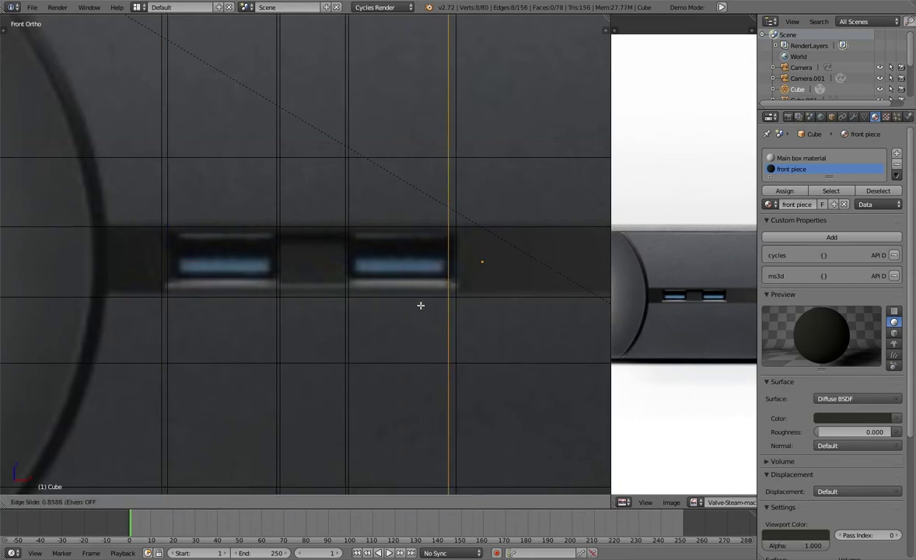
pyautogui.click(440, 342)
pyautogui.press('a')
# Step: Add two horizontal loop cuts within the stripe and scale them apart along Z by about 2.24 to frame the USB ports' height
pyautogui.scroll(-1, 441, 343)
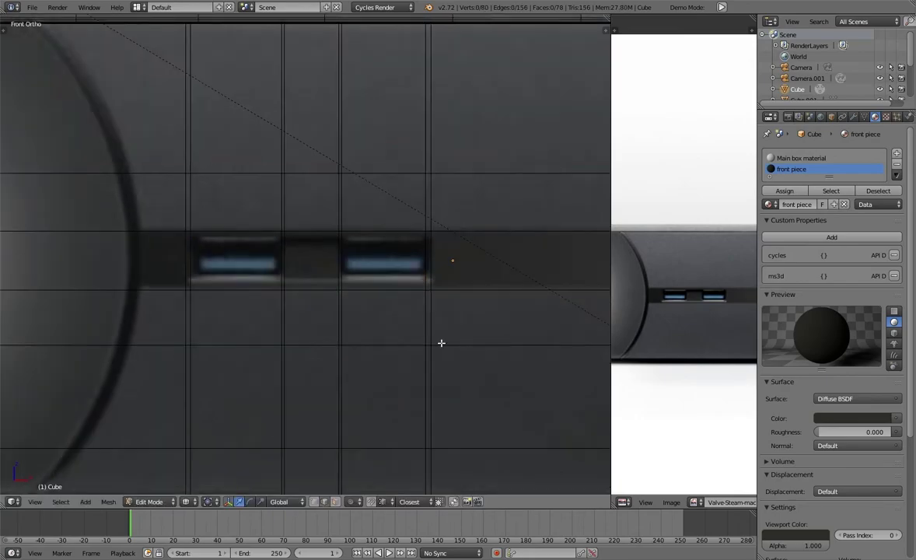
pyautogui.scroll(-6, 440, 342)
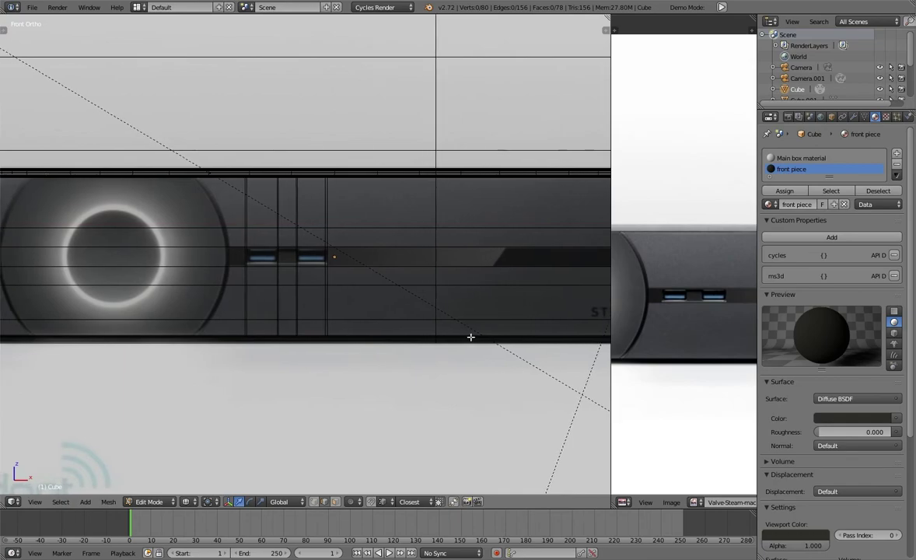
pyautogui.scroll(8, 469, 336)
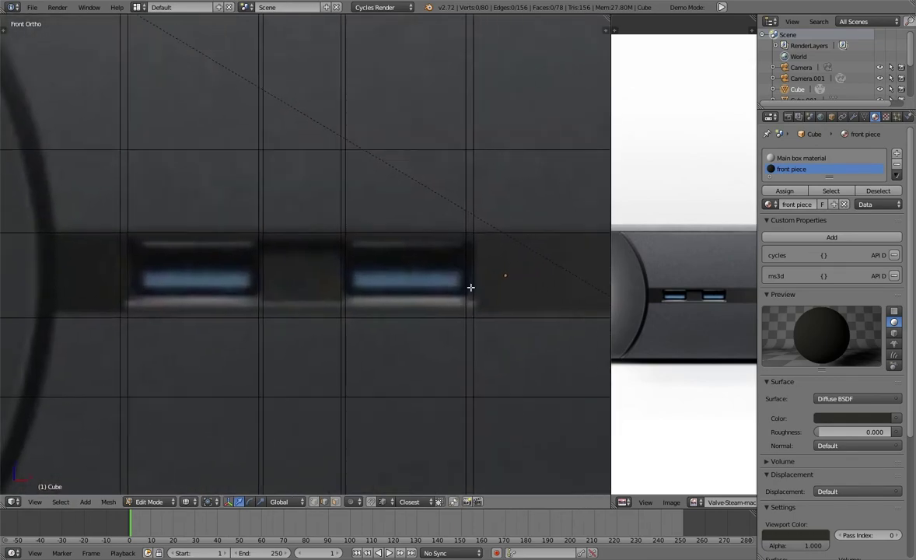
pyautogui.hotkey('ctrl', 'r')
pyautogui.scroll(1, 471, 287)
pyautogui.click(471, 288)
pyautogui.rightClick(476, 295)
pyautogui.press('s')
pyautogui.press('y')
pyautogui.rightClick(482, 314)
pyautogui.press('s')
pyautogui.press('z')
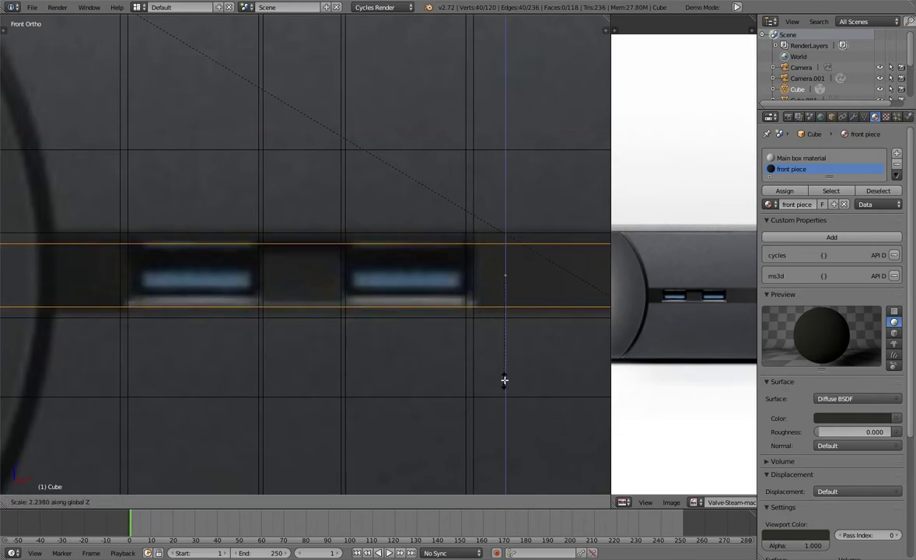
pyautogui.click(503, 379)
pyautogui.press('a')
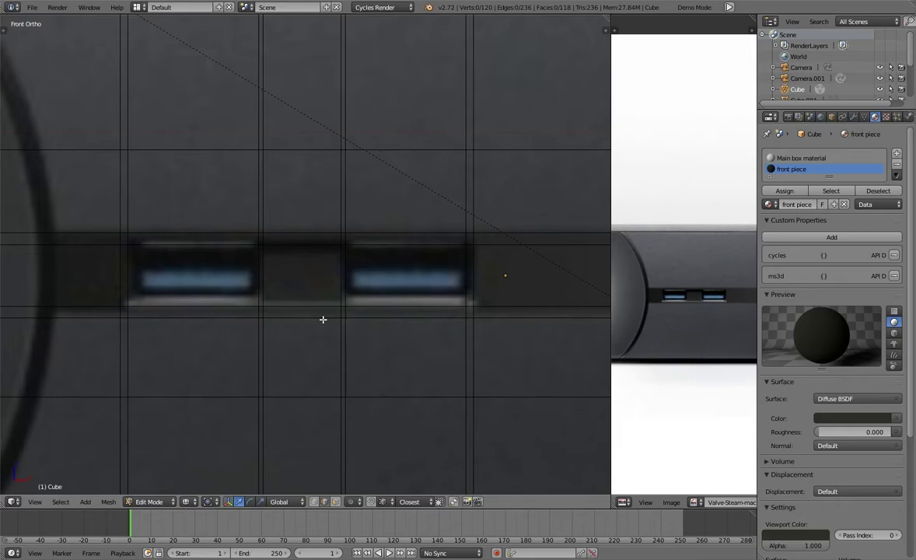
# Step: Add two vertical loop cuts at the left and right extremes of the large circle around the power ring
pyautogui.scroll(-9, 323, 319)
pyautogui.keyDown('shift'); pyautogui.moveTo(345, 316); pyautogui.dragTo(459, 300, button='middle'); pyautogui.keyUp('shift')
pyautogui.scroll(-1, 312, 318)
pyautogui.scroll(4, 336, 243)
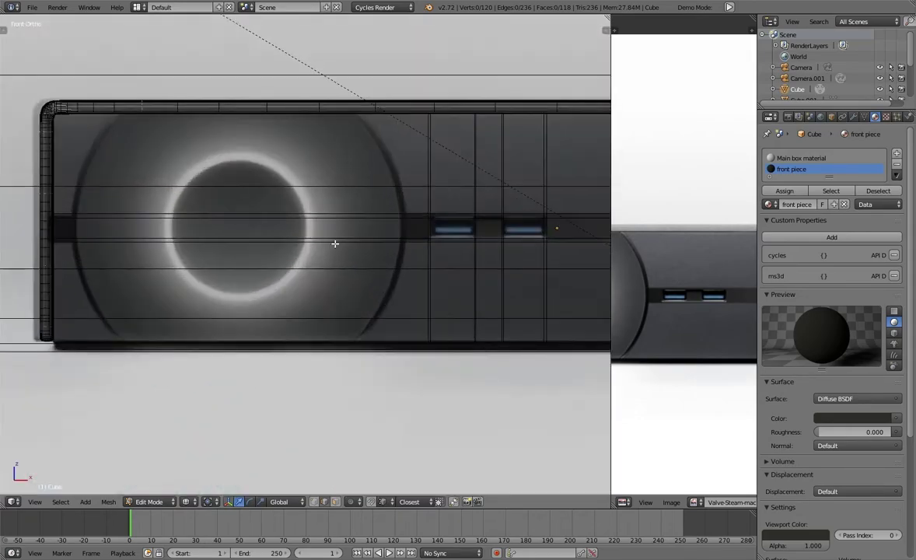
pyautogui.keyDown('shift'); pyautogui.moveTo(335, 244); pyautogui.dragTo(343, 257, button='middle'); pyautogui.keyUp('shift')
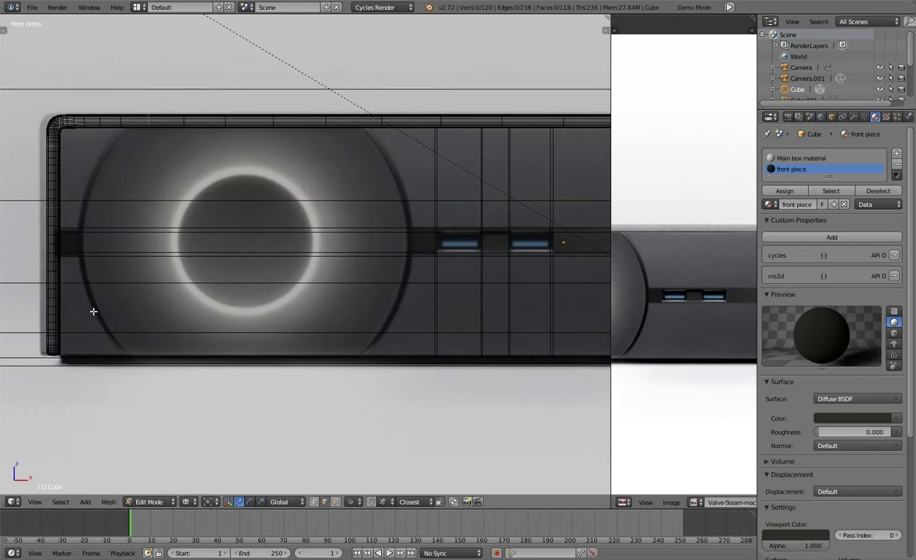
pyautogui.keyDown('shift'); pyautogui.moveTo(93, 311); pyautogui.dragTo(106, 316, button='middle'); pyautogui.keyUp('shift')
pyautogui.scroll(1, 93, 178)
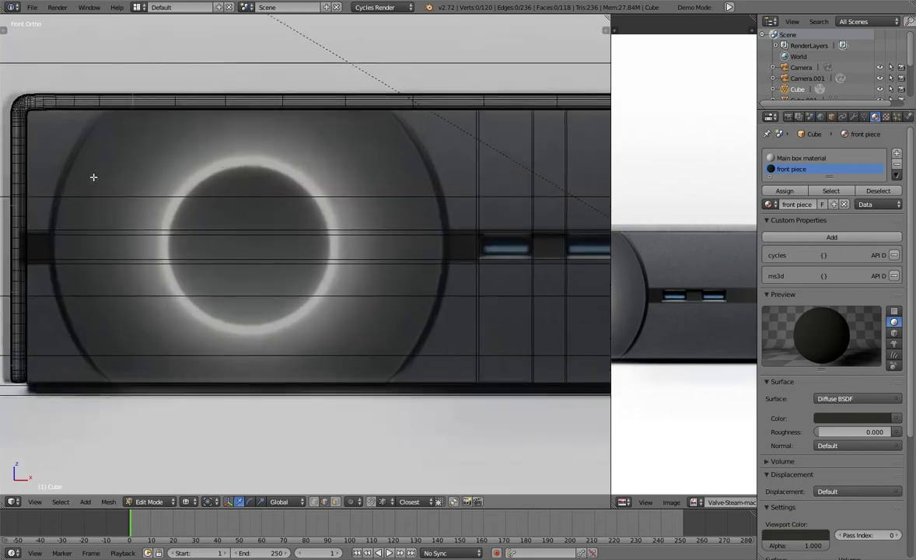
pyautogui.hotkey('ctrl', 'r')
pyautogui.click(274, 249)
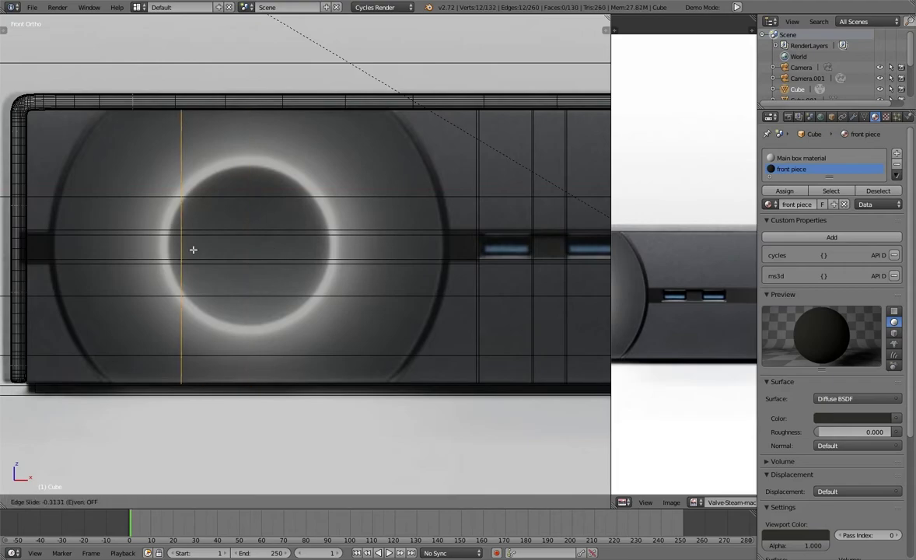
pyautogui.click(71, 251)
pyautogui.hotkey('ctrl', 'r')
pyautogui.click(189, 255)
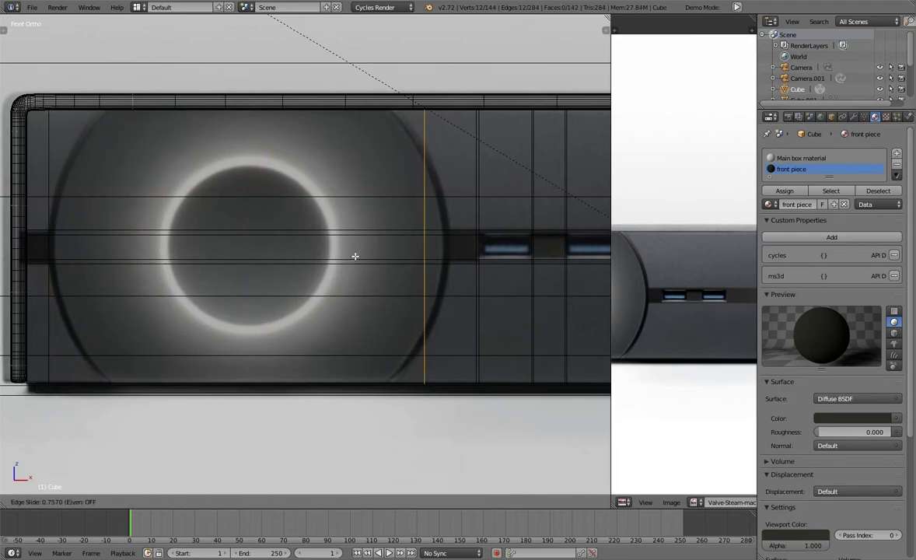
pyautogui.click(440, 187)
pyautogui.press('a')
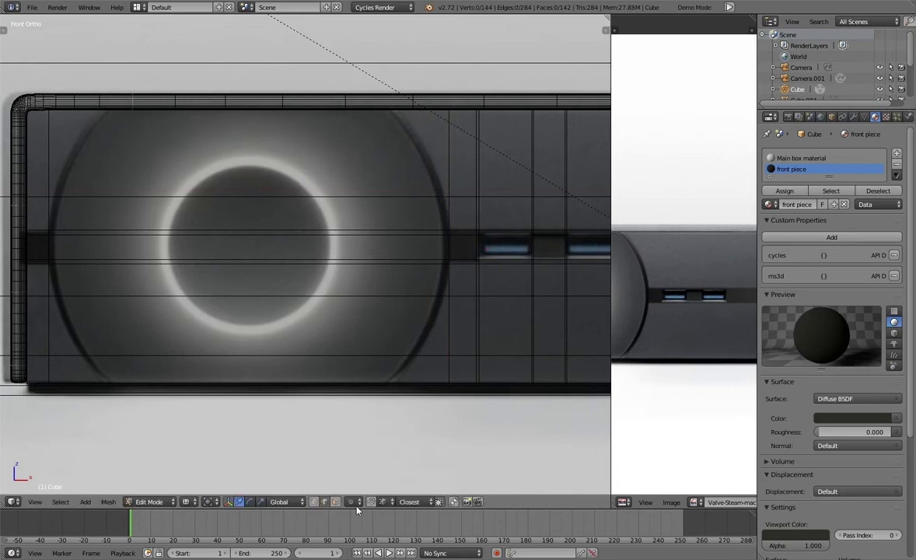
# Step: Select the top and bottom ends of the two circle cuts and scale them inward along X to meet the circle's outline
pyautogui.rightClick(445, 114)
pyautogui.press('g')
pyautogui.press('x')
pyautogui.click(448, 139)
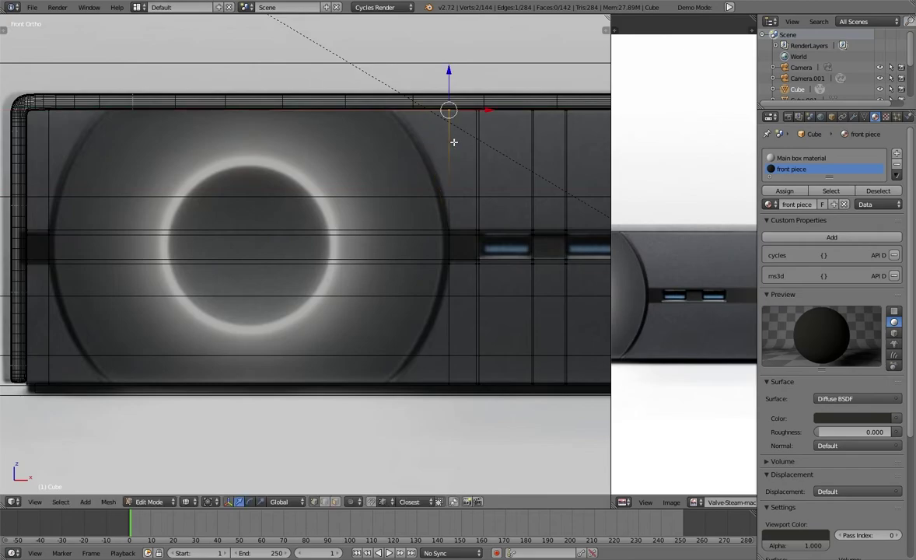
pyautogui.moveTo(36, 99); pyautogui.dragTo(69, 123)
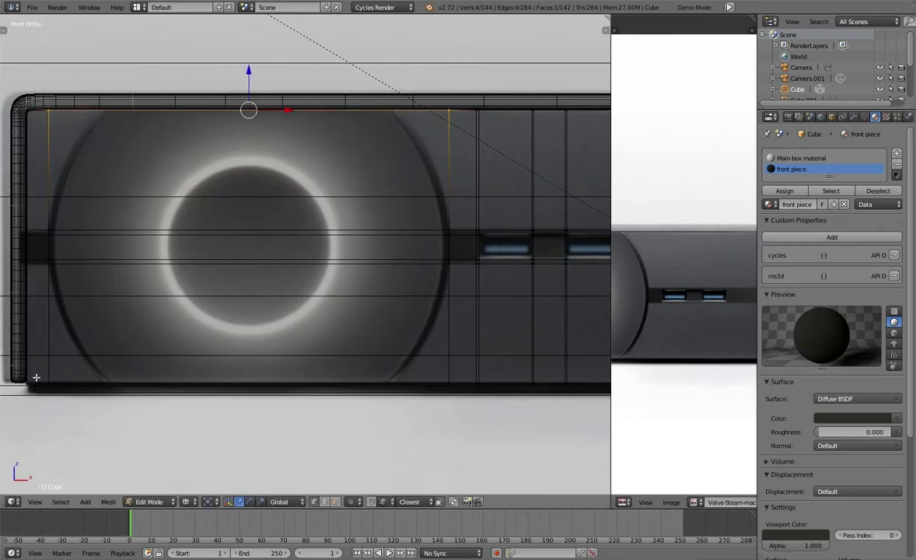
pyautogui.press('b')
pyautogui.moveTo(34, 378); pyautogui.dragTo(129, 390)
pyautogui.press('b')
pyautogui.moveTo(343, 349); pyautogui.dragTo(464, 400)
pyautogui.press('s')
pyautogui.press('x')
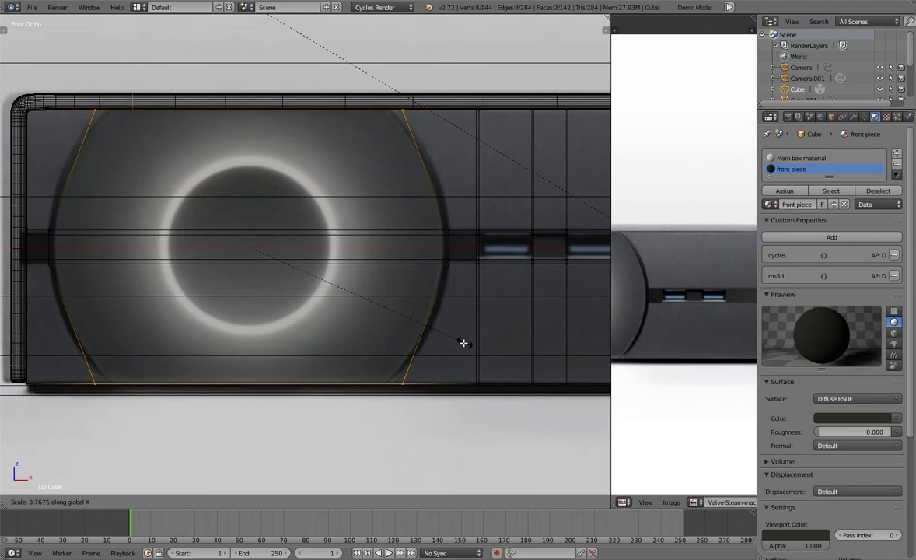
pyautogui.click(241, 321)
pyautogui.press('a')
# Step: Add centred horizontal loop cuts through the panel areas below and above the stripe
pyautogui.hotkey('ctrl', 'r')
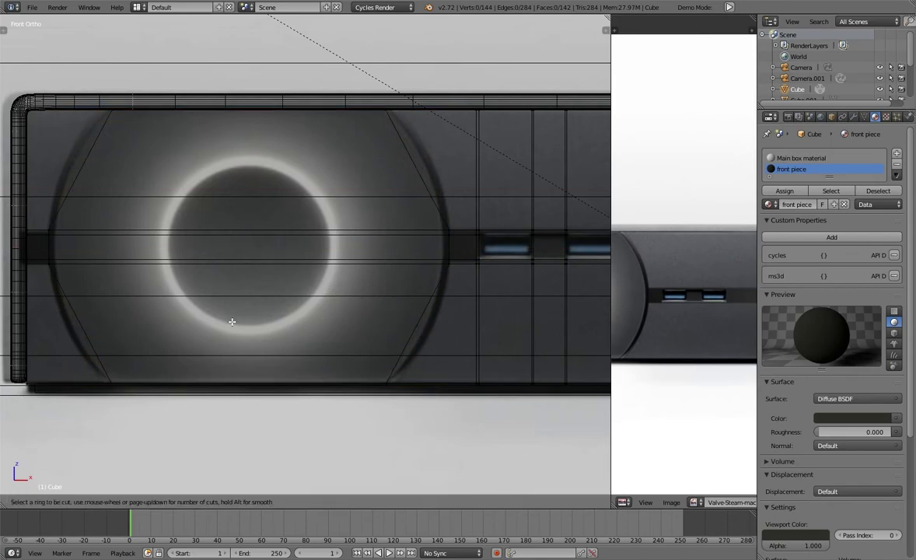
pyautogui.click(89, 344)
pyautogui.rightClick(89, 345)
pyautogui.press('a')
pyautogui.hotkey('ctrl', 'r')
pyautogui.click(393, 181)
pyautogui.rightClick(392, 182)
pyautogui.press('a')
# Step: Select the points where the new horizontal cuts cross the circle's sides and scale them outward along X onto its outline
pyautogui.press('b')
pyautogui.moveTo(69, 160); pyautogui.dragTo(95, 183)
pyautogui.press('b')
pyautogui.moveTo(346, 143); pyautogui.dragTo(433, 189)
pyautogui.press('b')
pyautogui.moveTo(75, 308); pyautogui.dragTo(425, 344)
pyautogui.press('s')
pyautogui.press('x')
pyautogui.click(457, 343)
# Step: Add centred horizontal loop cuts through the uppermost and lowermost bands of the panel
pyautogui.press('a')
pyautogui.hotkey('ctrl', 'r')
pyautogui.click(412, 143)
pyautogui.rightClick(411, 144)
pyautogui.press('a')
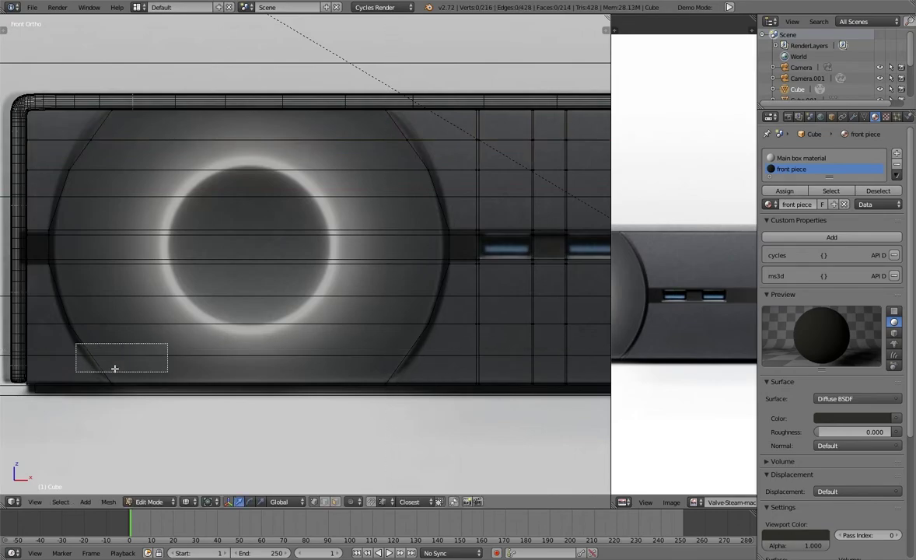
pyautogui.press('a')
pyautogui.hotkey('ctrl', 'r')
pyautogui.click(370, 356)
pyautogui.rightClick(370, 356)
pyautogui.press('a')
# Step: Select the points where the lowermost horizontal cut crosses the circle's sides and scale them along X onto its outline
pyautogui.press('b')
pyautogui.moveTo(373, 345); pyautogui.dragTo(435, 372)
pyautogui.press('b')
pyautogui.moveTo(42, 347); pyautogui.dragTo(101, 367)
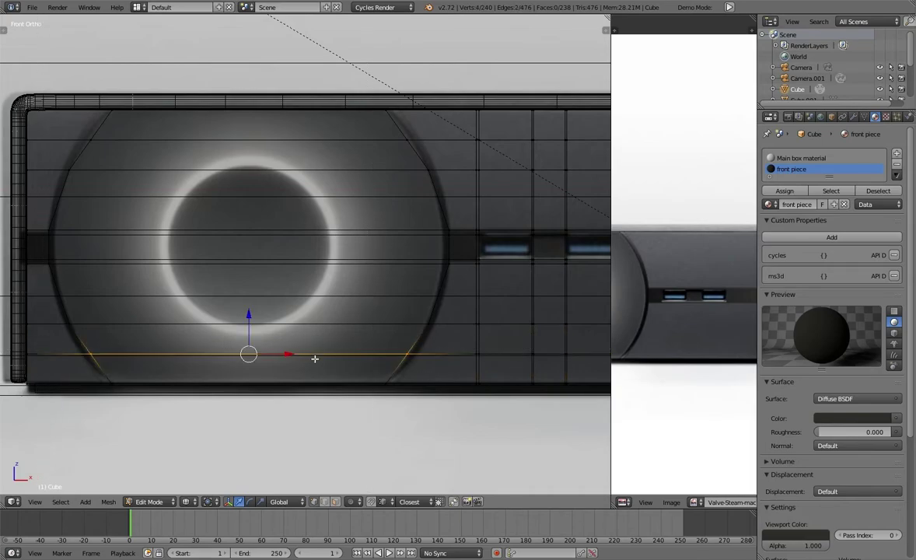
pyautogui.press('s')
pyautogui.press('x')
pyautogui.click(315, 349)
pyautogui.press('a')
# Step: Scale the points where the uppermost horizontal cut crosses the circle's sides outward along X onto the outline
pyautogui.press('b')
pyautogui.moveTo(68, 131); pyautogui.dragTo(464, 140)
pyautogui.press('s')
pyautogui.press('x')
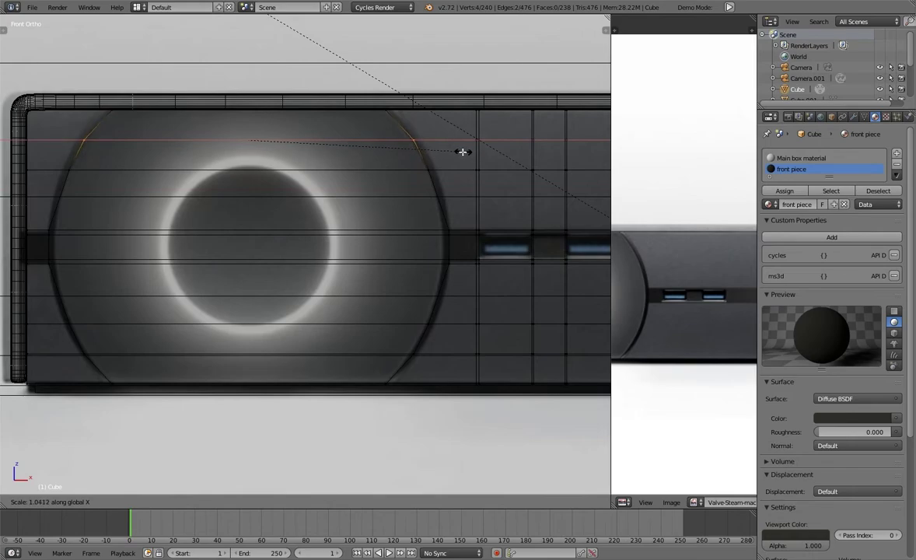
pyautogui.click(456, 152)
pyautogui.press('a')
# Step: Select the top ends of both circle cuts and scale them outward along X to meet the circle's outline
pyautogui.press('b')
pyautogui.moveTo(367, 105); pyautogui.dragTo(394, 117)
pyautogui.press('b')
pyautogui.moveTo(99, 103); pyautogui.dragTo(148, 123)
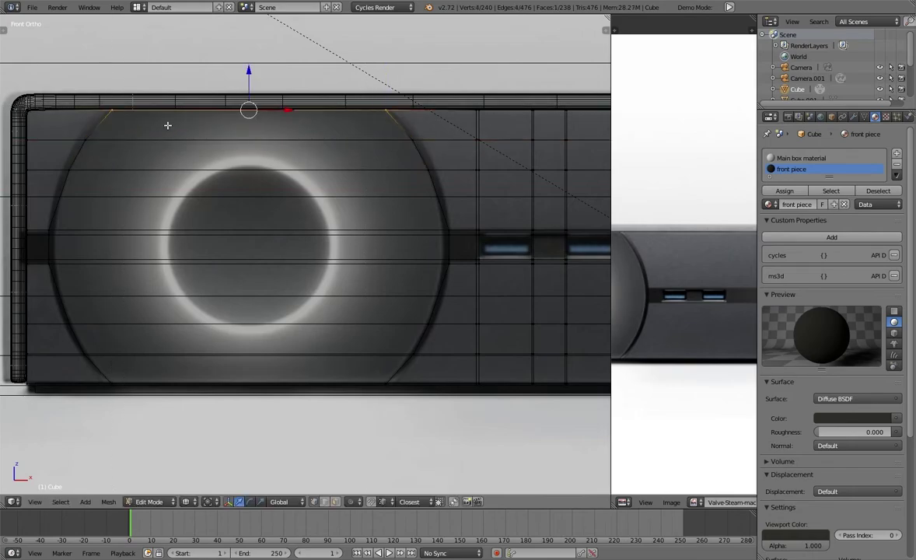
pyautogui.press('s')
pyautogui.press('x')
pyautogui.click(164, 125)
pyautogui.press('a')
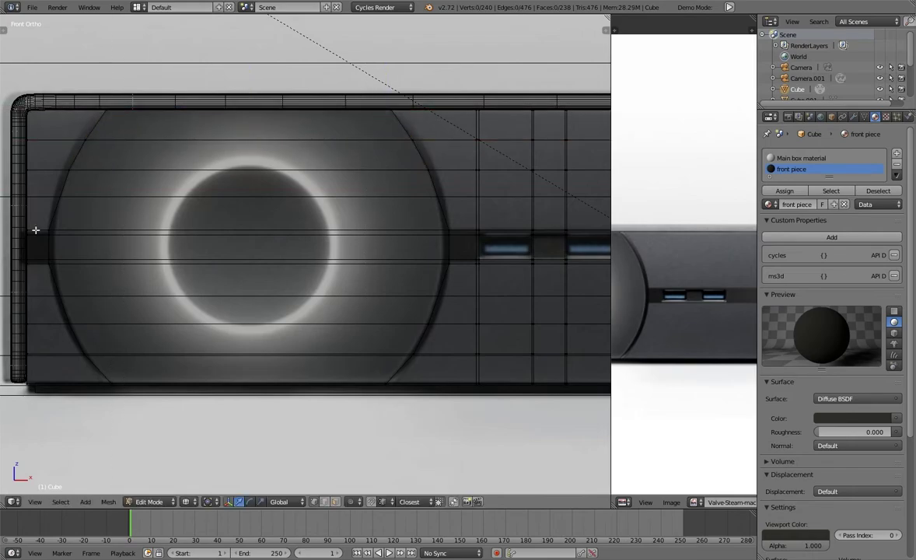
# Step: Select the circle cuts' points along the central stripe and scale them along X to match the circle's widest part
pyautogui.moveTo(35, 230); pyautogui.dragTo(66, 268)
pyautogui.keyDown('shift'); pyautogui.moveTo(390, 198); pyautogui.dragTo(466, 267); pyautogui.keyUp('shift')
pyautogui.press('s')
pyautogui.press('x')
pyautogui.click(532, 278)
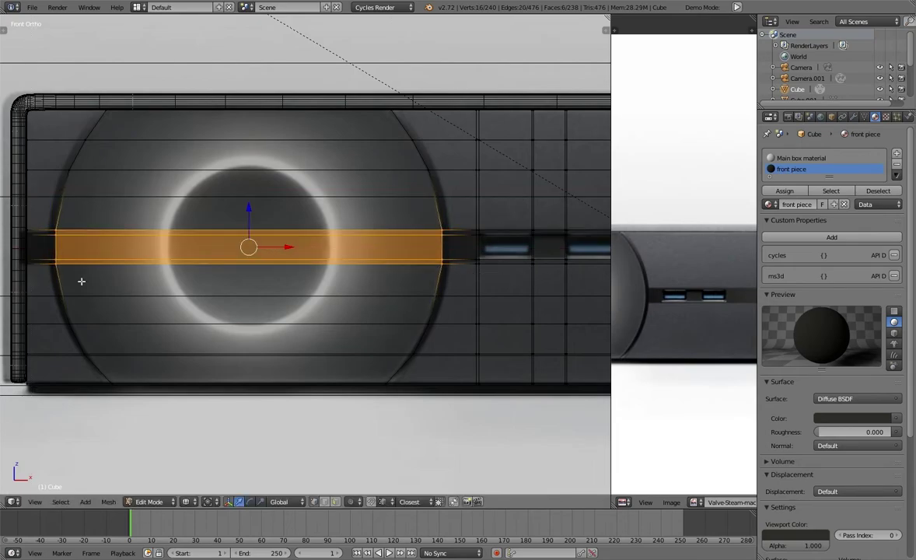
# Step: Scale the circle's side points on the first horizontal cut below the stripe along X to fit the outline
pyautogui.press('a')
pyautogui.press('b')
pyautogui.moveTo(52, 305); pyautogui.dragTo(87, 339)
pyautogui.click(314, 312)
pyautogui.press('b')
pyautogui.moveTo(387, 304); pyautogui.dragTo(469, 336)
pyautogui.press('s')
pyautogui.press('x')
# Step: Rescale the circle's side points on the lowermost horizontal cut along X to refine the curve
pyautogui.moveTo(55, 338); pyautogui.dragTo(429, 372)
pyautogui.press('s')
pyautogui.press('x')
pyautogui.click(420, 367)
pyautogui.press('a')
# Step: Select the bottom ends of both circle cuts and scale them along X to meet the circle's outline
pyautogui.press('b')
pyautogui.moveTo(58, 373); pyautogui.dragTo(460, 414)
pyautogui.press('s')
pyautogui.press('x')
pyautogui.click(453, 412)
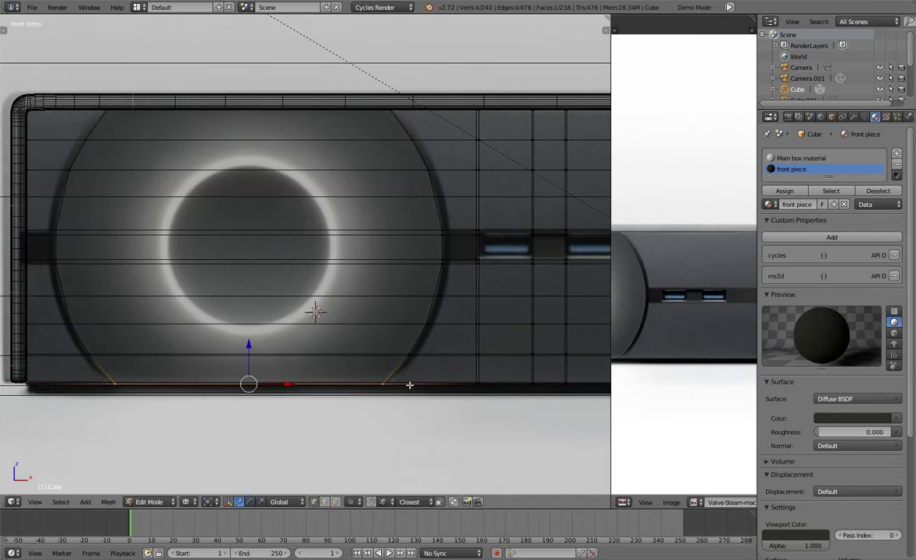
# Step: Examine the circle's outline in the reference image without the panel's wireframe, and return to editing the front panel mesh
pyautogui.press('Tab')
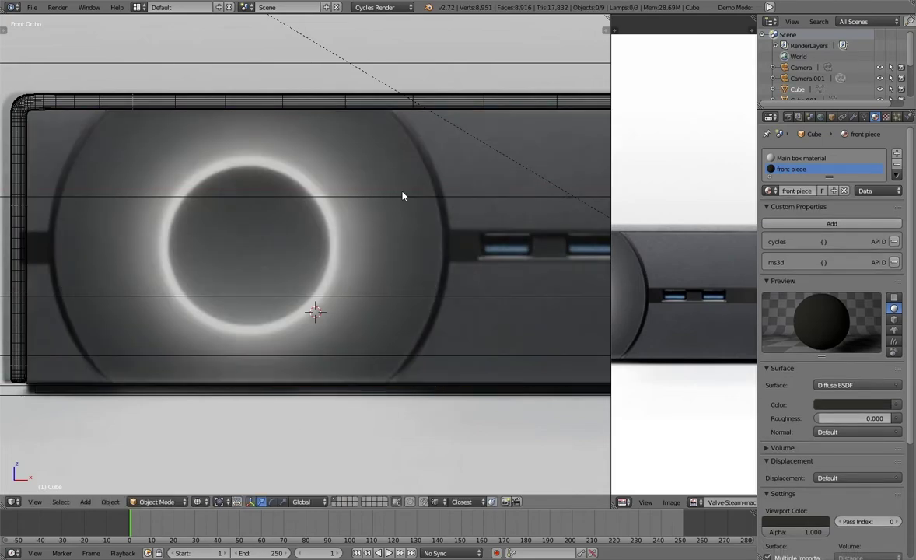
pyautogui.rightClick(401, 192)
pyautogui.keyDown('shift'); pyautogui.moveTo(353, 208); pyautogui.dragTo(354, 222, button='middle'); pyautogui.keyUp('shift')
pyautogui.press('Tab')
pyautogui.click(279, 215)
pyautogui.press('Tab')
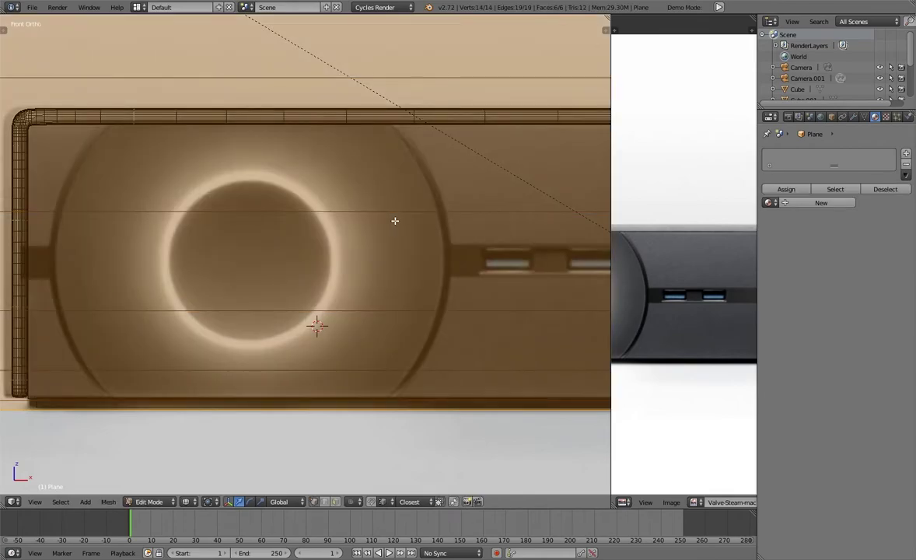
pyautogui.press('Tab')
pyautogui.scroll(-2, 118, 303)
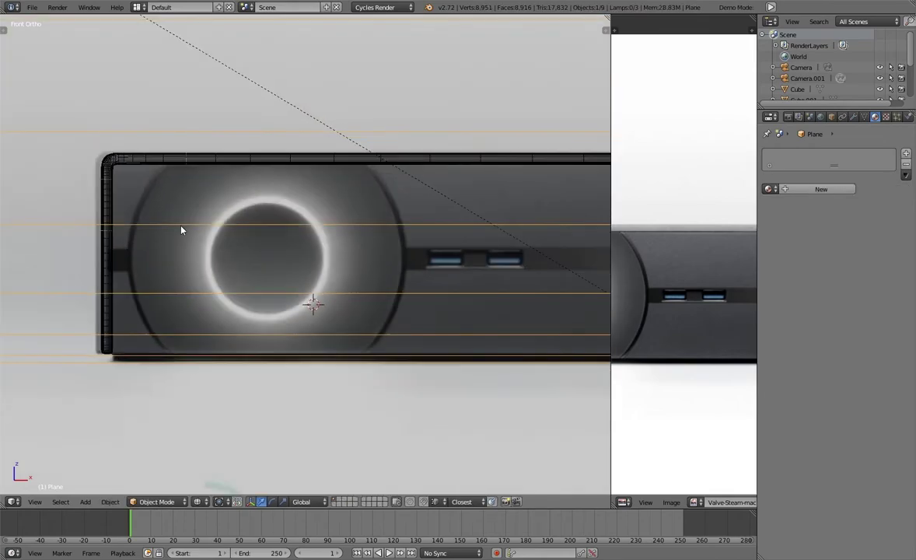
pyautogui.rightClick(105, 187)
pyautogui.press('Tab')
pyautogui.scroll(2, 140, 198)
pyautogui.scroll(-2, 201, 231)
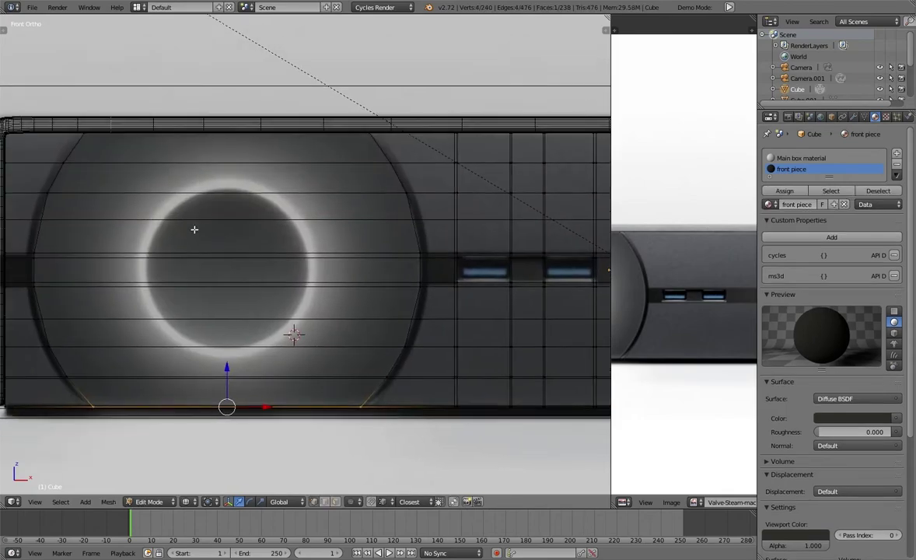
# Step: Add vertical loop cuts just outside the circle's right and left edges, sliding each one close to the outline
pyautogui.keyDown('shift'); pyautogui.moveTo(195, 228); pyautogui.dragTo(225, 229, button='middle'); pyautogui.keyUp('shift')
pyautogui.hotkey('ctrl', 'r')
pyautogui.click(442, 150)
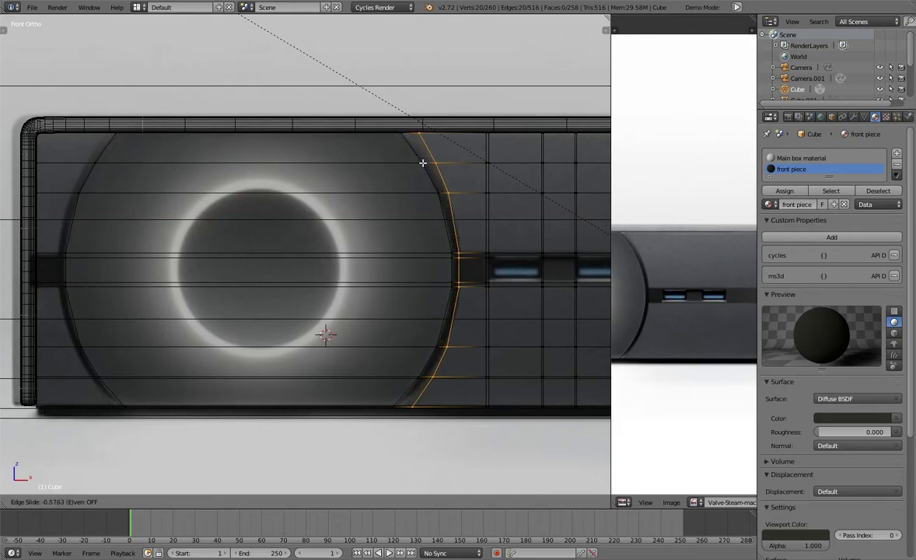
pyautogui.click(138, 263)
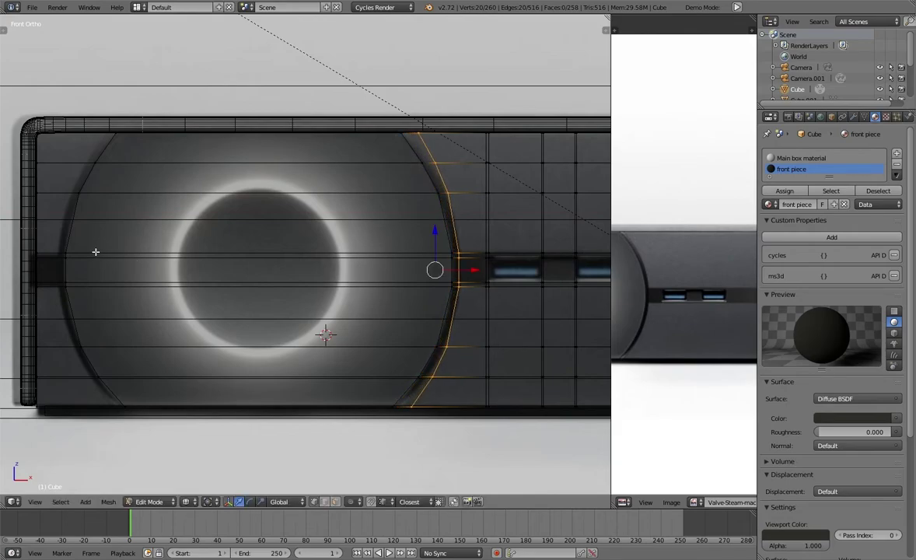
pyautogui.hotkey('ctrl', 'r')
pyautogui.click(51, 249)
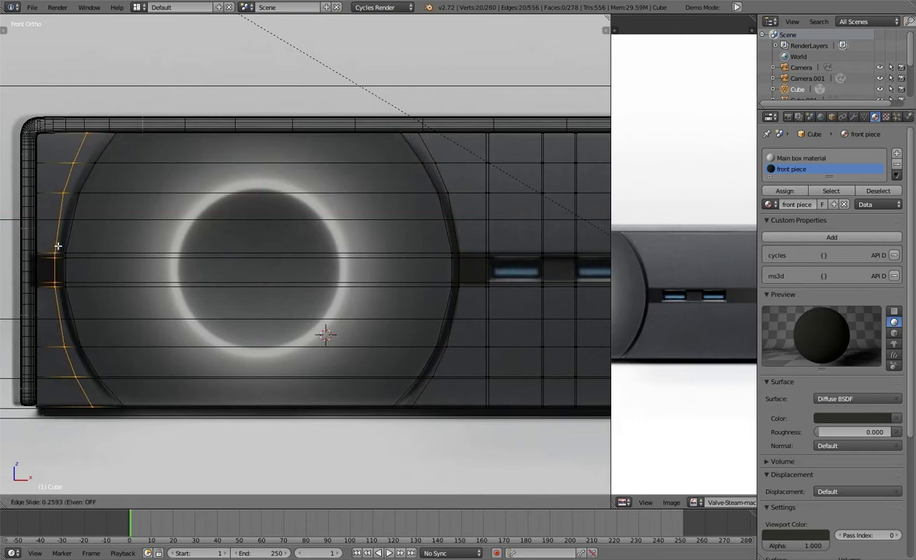
pyautogui.click(70, 273)
pyautogui.press('a')
# Step: Select the bottom ends of the two new outer loops and scale them inward along X
pyautogui.press('b')
pyautogui.moveTo(405, 399); pyautogui.dragTo(421, 414)
pyautogui.press('b')
pyautogui.rightClick(147, 382)
pyautogui.press('s')
pyautogui.press('x')
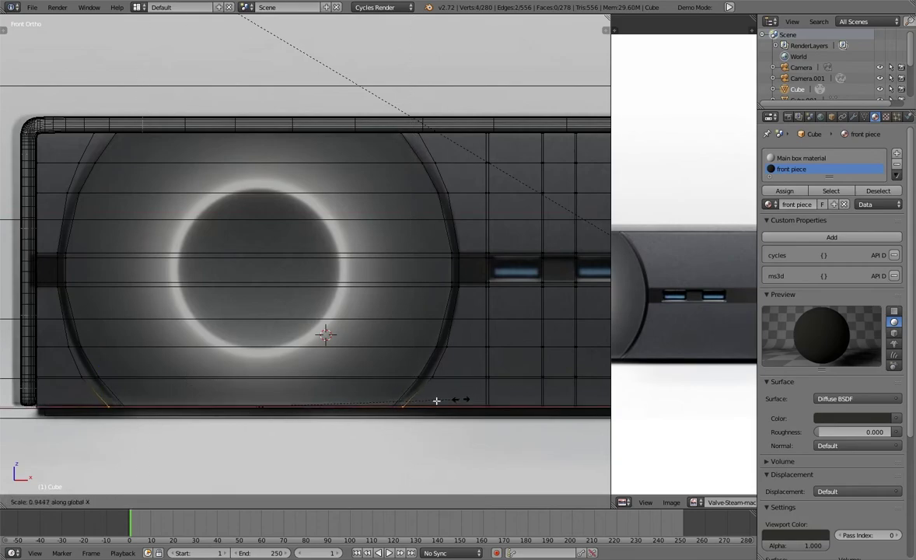
pyautogui.click(429, 400)
pyautogui.press('a')
# Step: Move the bottom end of the left outer loop along X to align with the circle's outline
pyautogui.press('b')
pyautogui.moveTo(68, 375); pyautogui.dragTo(119, 423)
pyautogui.press('b')
pyautogui.press('g')
pyautogui.press('y')
pyautogui.rightClick(118, 424)
pyautogui.press('g')
pyautogui.press('x')
pyautogui.click(123, 422)
pyautogui.press('a')
# Step: Shift the left side's point on the first horizontal cut below the stripe along X to follow the outline
pyautogui.press('b')
pyautogui.moveTo(58, 335); pyautogui.dragTo(100, 398)
pyautogui.press('g')
pyautogui.press('x')
pyautogui.click(87, 375)
pyautogui.press('a')
# Step: Shift the left side's point on the lowermost horizontal cut along X to follow the outline
pyautogui.press('b')
pyautogui.press('x')
pyautogui.press('b')
pyautogui.moveTo(73, 365); pyautogui.dragTo(123, 417)
pyautogui.press('g')
pyautogui.press('x')
pyautogui.click(95, 390)
pyautogui.press('a')
# Step: Readjust the left outer loop's bottom end along X to smooth the lower curve
pyautogui.press('b')
pyautogui.press('g')
pyautogui.press('x')
pyautogui.click(121, 416)
pyautogui.press('a')
# Step: Move the right outer loop's point on the lowermost horizontal cut along X to follow the circle's outline
pyautogui.press('b')
pyautogui.moveTo(447, 399); pyautogui.dragTo(428, 374)
pyautogui.press('g')
pyautogui.press('x')
pyautogui.click(440, 390)
pyautogui.press('a')
# Step: Move the right outer loop's point on the first horizontal cut below the stripe along X onto the outline
pyautogui.press('b')
pyautogui.moveTo(442, 341); pyautogui.dragTo(455, 356)
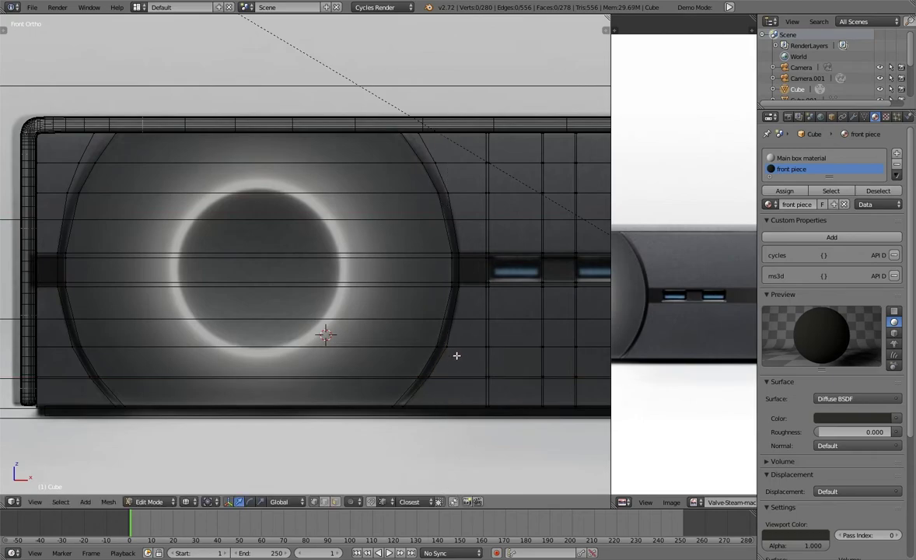
pyautogui.press('g')
pyautogui.press('x')
pyautogui.click(455, 355)
pyautogui.press('a')
# Step: Add a centred horizontal loop cut through the band directly below the central stripe
pyautogui.press('a')
pyautogui.hotkey('ctrl', 'r')
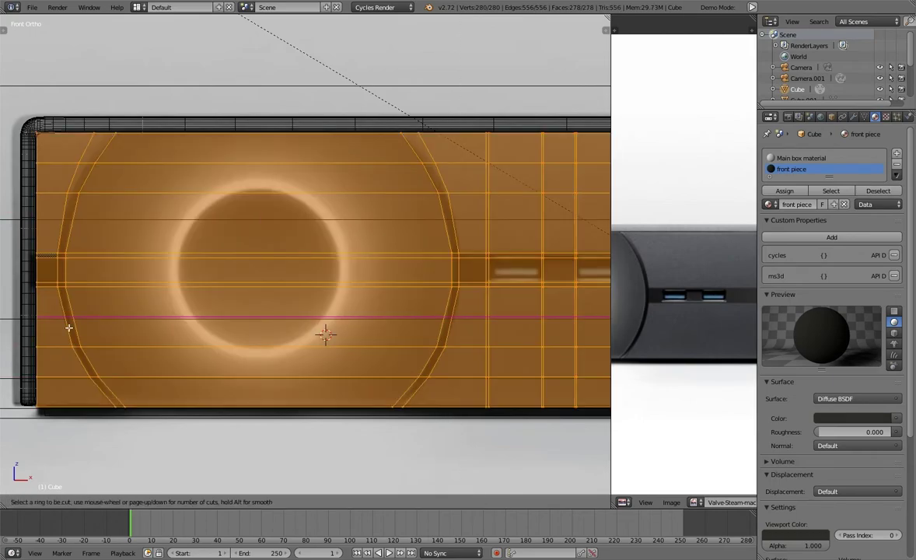
pyautogui.click(82, 329)
pyautogui.rightClick(82, 330)
pyautogui.press('a')
# Step: Select the points where the new cut below the stripe crosses the circle's sides and scale them along X onto the outline
pyautogui.press('b')
pyautogui.moveTo(59, 313); pyautogui.dragTo(104, 337)
pyautogui.press('b')
pyautogui.moveTo(173, 306); pyautogui.dragTo(494, 329)
pyautogui.press('s')
pyautogui.press('x')
pyautogui.rightClick(466, 325)
pyautogui.press('b')
pyautogui.moveTo(480, 304); pyautogui.dragTo(509, 335, button='middle')
pyautogui.press('s')
pyautogui.press('x')
pyautogui.click(451, 356)
# Step: Move the left outer loop's point above the stripe along X to follow the circle's upper left curve
pyautogui.keyDown('shift'); pyautogui.scroll(2, 318, 338); pyautogui.keyUp('shift')
pyautogui.rightClick(82, 176)
pyautogui.press('g')
pyautogui.press('x')
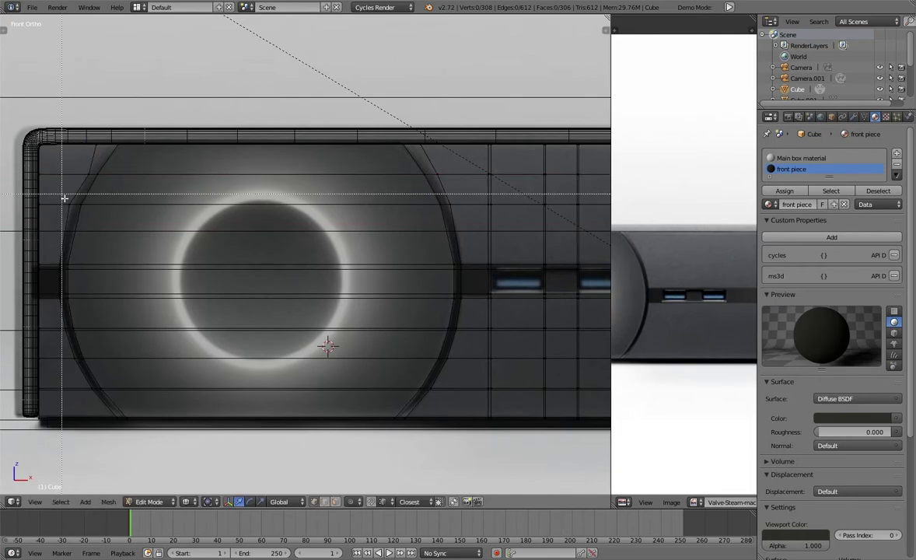
pyautogui.click(79, 232)
pyautogui.press('a')
# Step: Add a centred horizontal loop cut through the band directly above the central stripe
pyautogui.hotkey('ctrl', 'r')
pyautogui.click(427, 231)
pyautogui.rightClick(427, 232)
pyautogui.press('a')
# Step: Select the new cut's crossing points on the circle's right side and move them along X onto the outline
pyautogui.press('b')
pyautogui.moveTo(434, 226); pyautogui.dragTo(465, 246)
pyautogui.press('g')
pyautogui.press('x')
pyautogui.click(114, 208)
pyautogui.press('a')
# Step: Select the left outer loop's points at the panel's top edge and move them along X onto the circle's outline
pyautogui.press('b')
pyautogui.moveTo(105, 136); pyautogui.dragTo(130, 154)
pyautogui.rightClick(87, 141)
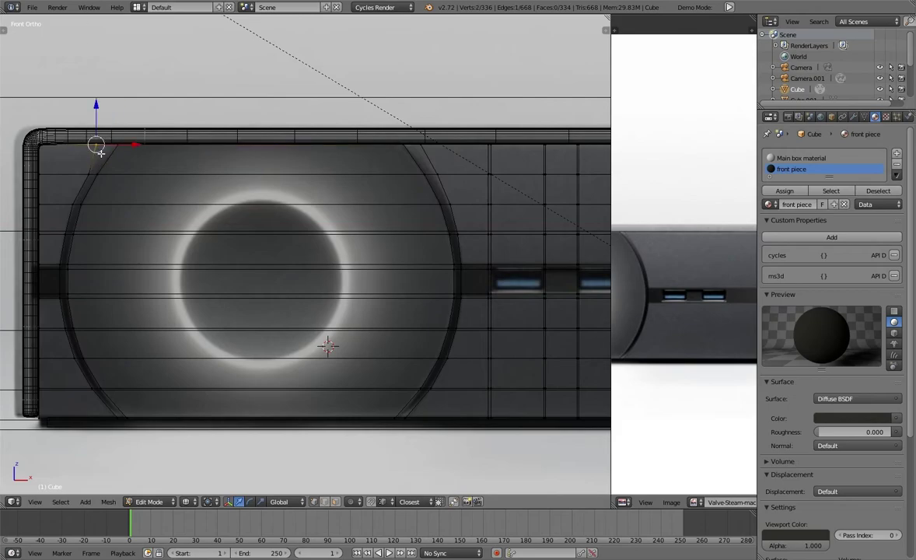
pyautogui.press('g')
pyautogui.press('x')
pyautogui.click(116, 154)
# Step: Move the left inner loop's top-edge points along X to keep a narrow gap beside the outer loop
pyautogui.press('a')
pyautogui.press('b')
pyautogui.moveTo(113, 140); pyautogui.dragTo(134, 158)
pyautogui.press('g')
pyautogui.press('x')
pyautogui.click(149, 165)
pyautogui.press('a')
# Step: Select the points on the circle's upper right curve and move them along X towards the outline
pyautogui.press('b')
pyautogui.moveTo(376, 139); pyautogui.dragTo(427, 153)
pyautogui.press('a')
pyautogui.press('b')
pyautogui.moveTo(421, 138); pyautogui.dragTo(463, 221)
pyautogui.press('g')
pyautogui.press('x')
pyautogui.click(429, 165)
pyautogui.press('a')
# Step: Adjust two further sets of points lower on the circle's upper right curve along X to follow the outline
pyautogui.press('b')
pyautogui.press('g')
pyautogui.press('x')
pyautogui.click(444, 188)
pyautogui.press('a')
pyautogui.press('b')
pyautogui.press('g')
pyautogui.press('x')
pyautogui.click(462, 220)
# Step: Move the right loops' points at and just below the panel's top edge along X onto the outline
pyautogui.press('a')
pyautogui.press('g')
pyautogui.press('x')
pyautogui.click(435, 179)
pyautogui.press('a')
pyautogui.press('b')
pyautogui.moveTo(405, 142); pyautogui.dragTo(426, 161)
pyautogui.press('g')
pyautogui.press('x')
pyautogui.click(411, 148)
pyautogui.press('a')
# Step: Examine the fitted circle outline against the reference image in Object Mode and Edit Mode
pyautogui.press('b')
pyautogui.moveTo(81, 162); pyautogui.dragTo(134, 138)
pyautogui.scroll(-2, 313, 238)
pyautogui.press('Tab')
pyautogui.click(253, 243)
pyautogui.scroll(-3, 260, 269)
pyautogui.press('Tab')
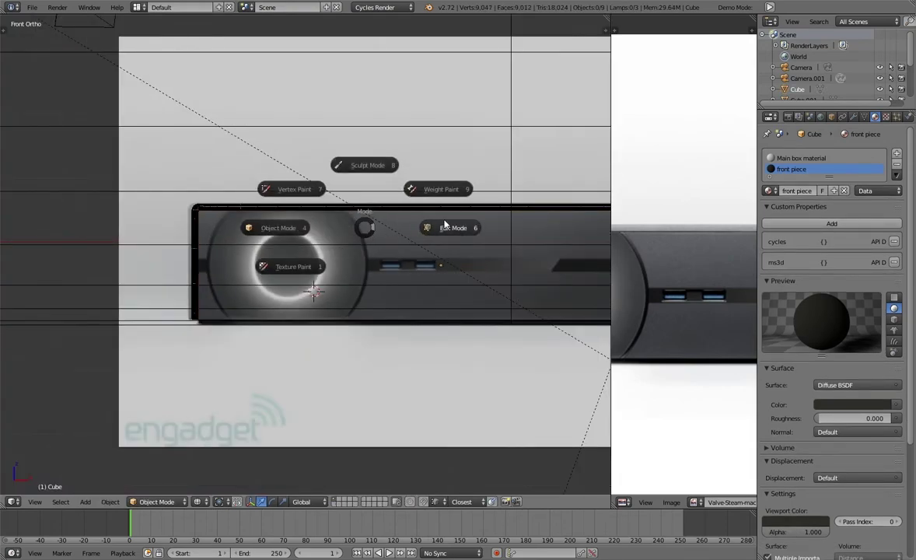
pyautogui.click(445, 225)
pyautogui.scroll(2, 366, 250)
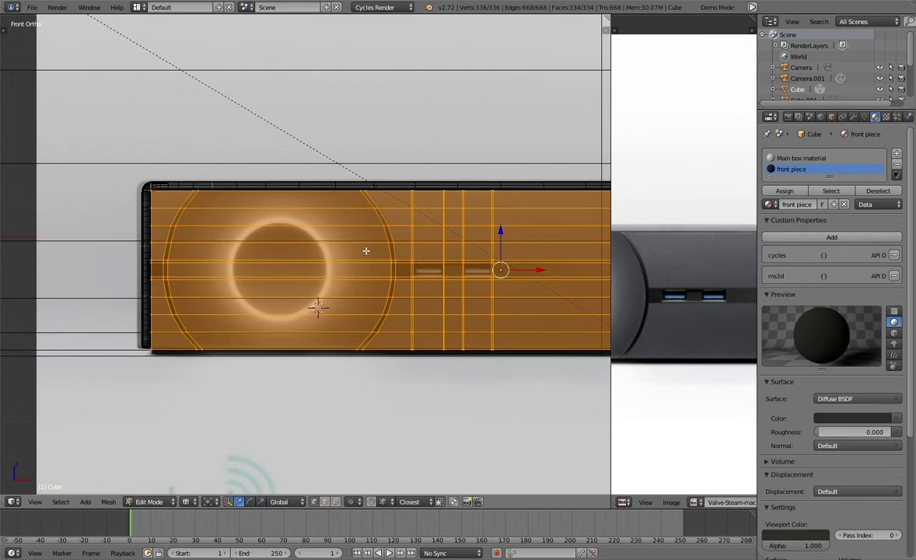
pyautogui.scroll(3, 366, 251)
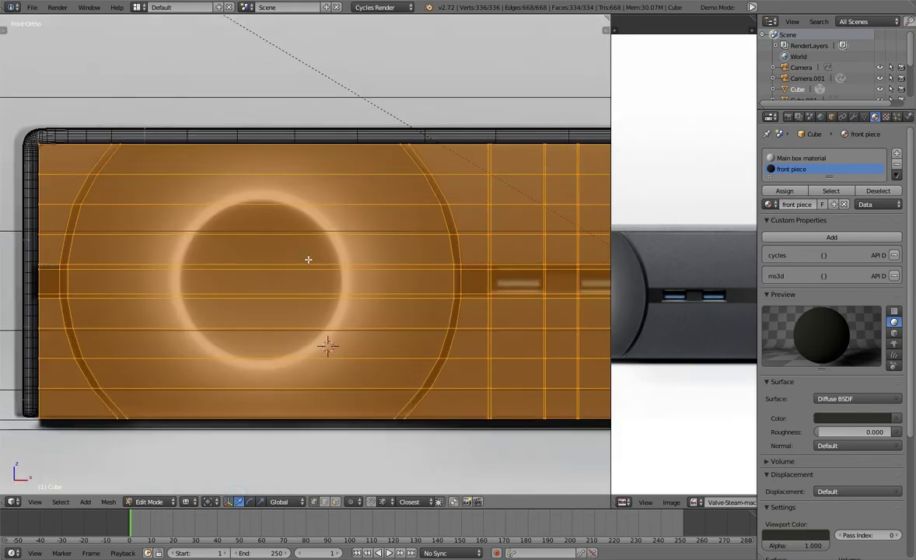
pyautogui.scroll(-5, 308, 265)
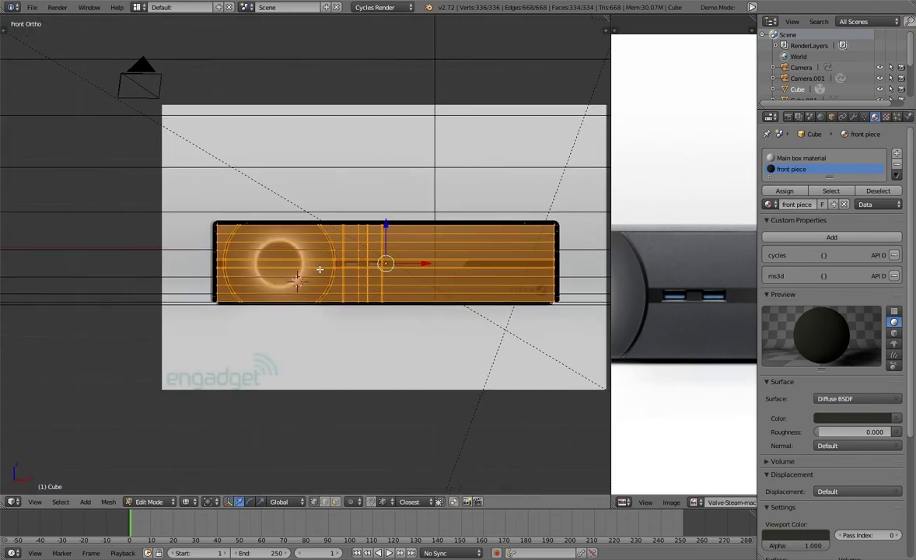
# Step: Add a centred vertical loop cut through the middle of the circle, between its left and right outline loops
pyautogui.scroll(2, 274, 304)
pyautogui.press('a')
pyautogui.hotkey('ctrl', 'r')
pyautogui.click(274, 303)
pyautogui.rightClick(275, 304)
# Step: Box-select the pair of loops forming the circle's right outline and delete their vertices
pyautogui.scroll(3, 275, 303)
pyautogui.press('a')
pyautogui.press('b')
pyautogui.moveTo(301, 146); pyautogui.dragTo(390, 380)
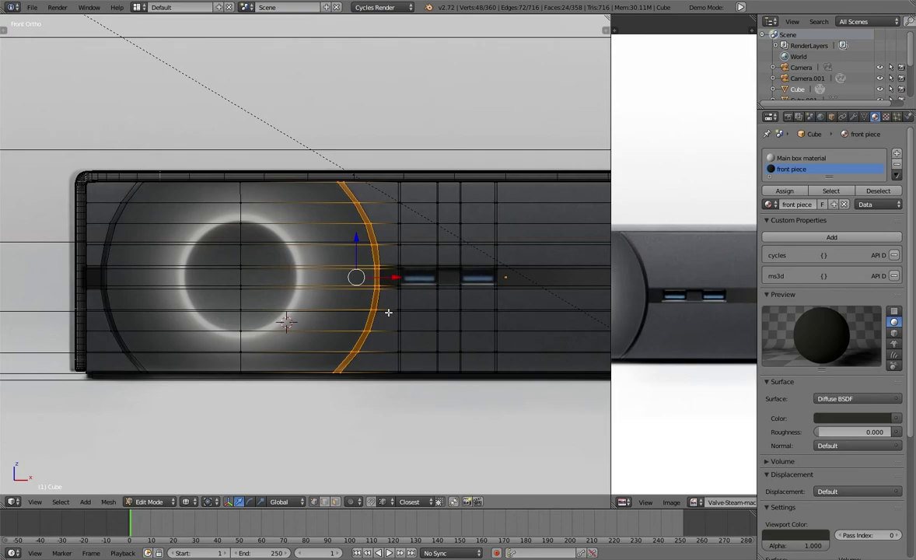
pyautogui.press('x')
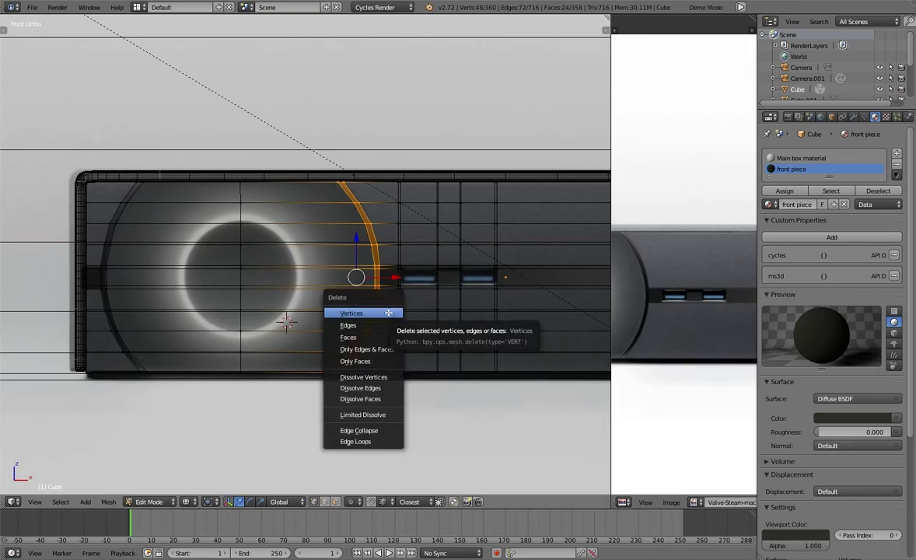
pyautogui.click(388, 312)
# Step: Select the front panel in Object Mode and reopen its mesh in Edit Mode
pyautogui.press('Tab')
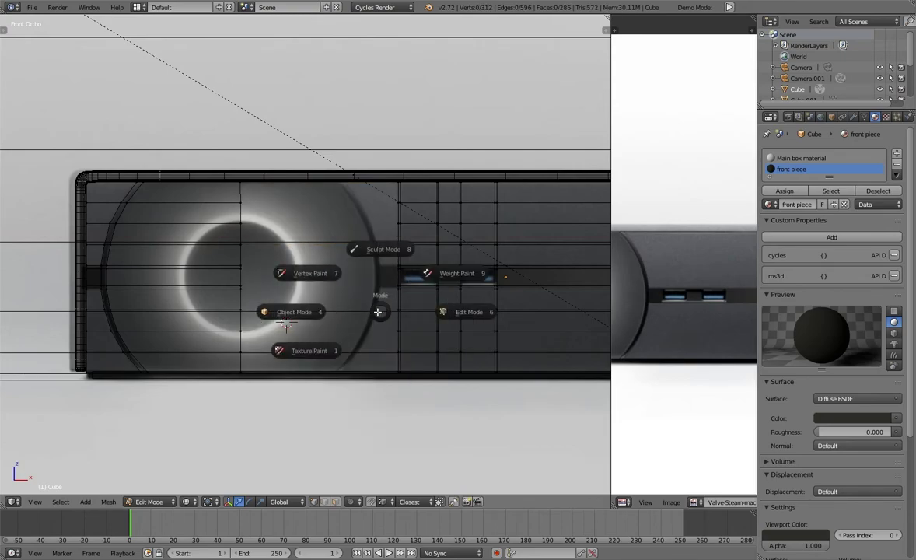
pyautogui.click(289, 313)
pyautogui.keyDown('shift'); pyautogui.moveTo(274, 315); pyautogui.dragTo(292, 318, button='middle'); pyautogui.keyUp('shift')
pyautogui.rightClick(258, 318)
pyautogui.rightClick(262, 312)
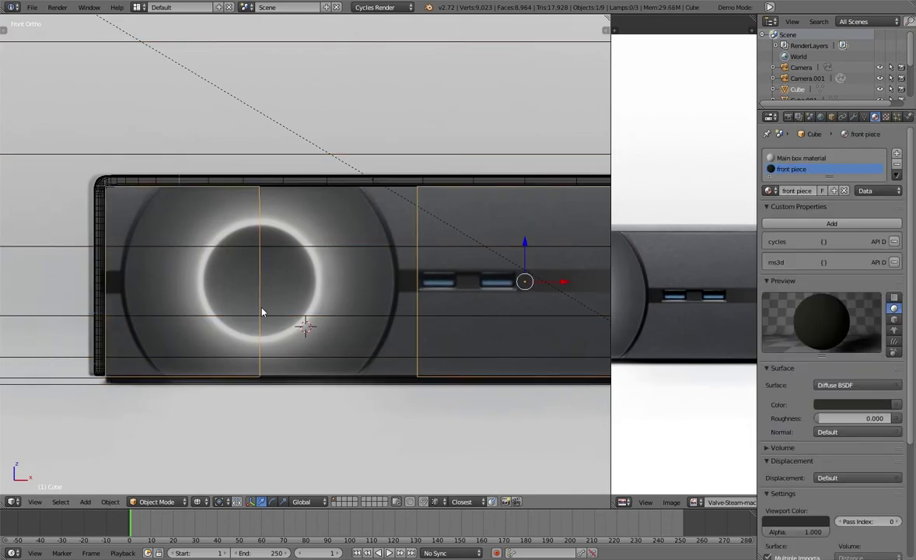
pyautogui.press('Tab')
# Step: Select the linked piece containing the circle's left half, separate it into its own object, and return to Object Mode
pyautogui.rightClick(263, 315)
pyautogui.hotkey('ctrl', 'l')
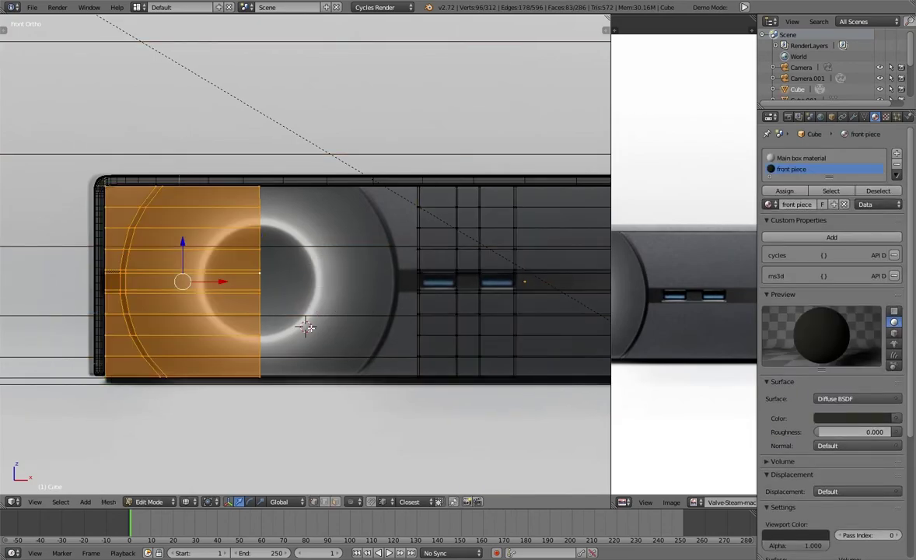
pyautogui.hotkey('ctrl', 'z')
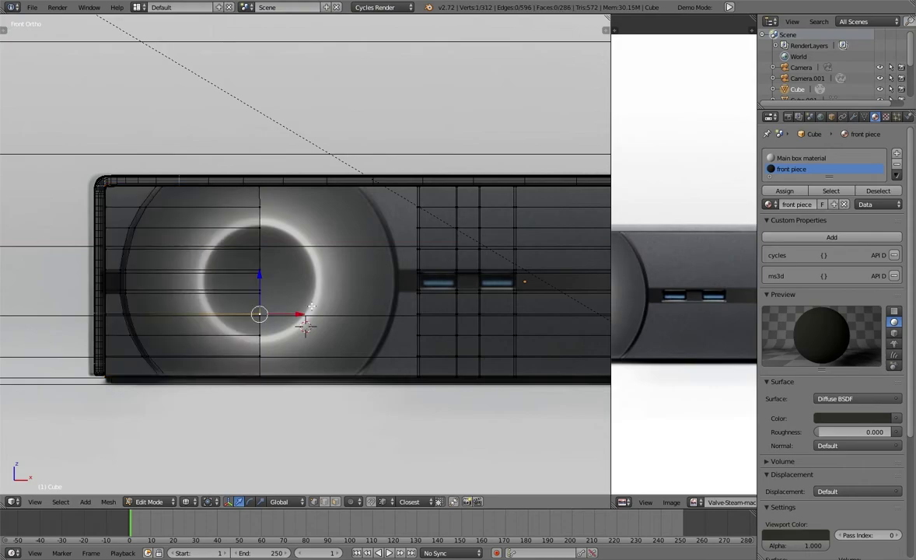
pyautogui.hotkey('ctrl', 'l')
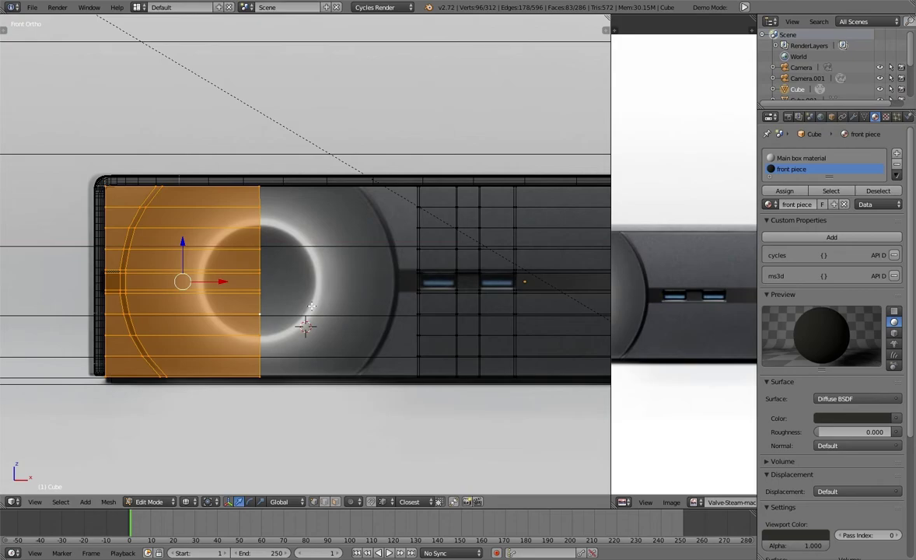
pyautogui.press('p')
pyautogui.click(307, 305)
pyautogui.hotkey('ctrl', 'Tab')
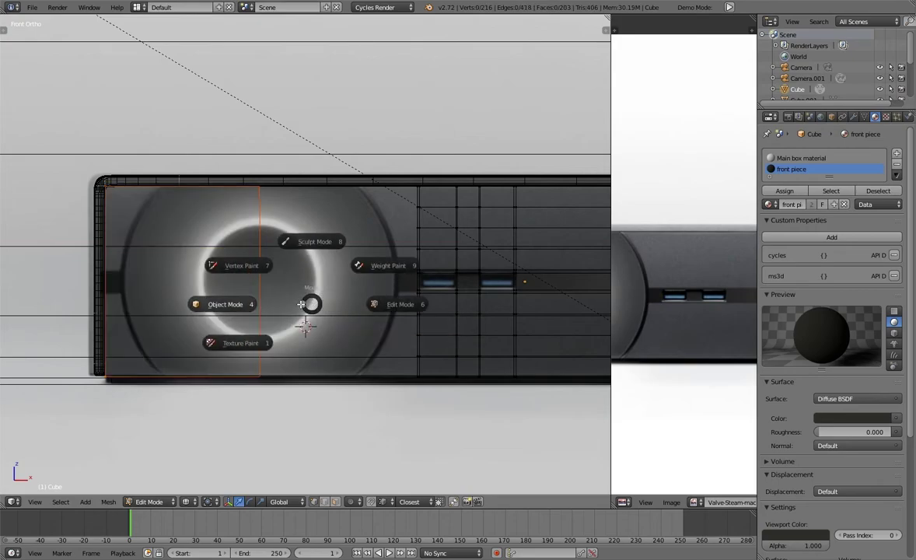
pyautogui.click(248, 304)
pyautogui.press('g')
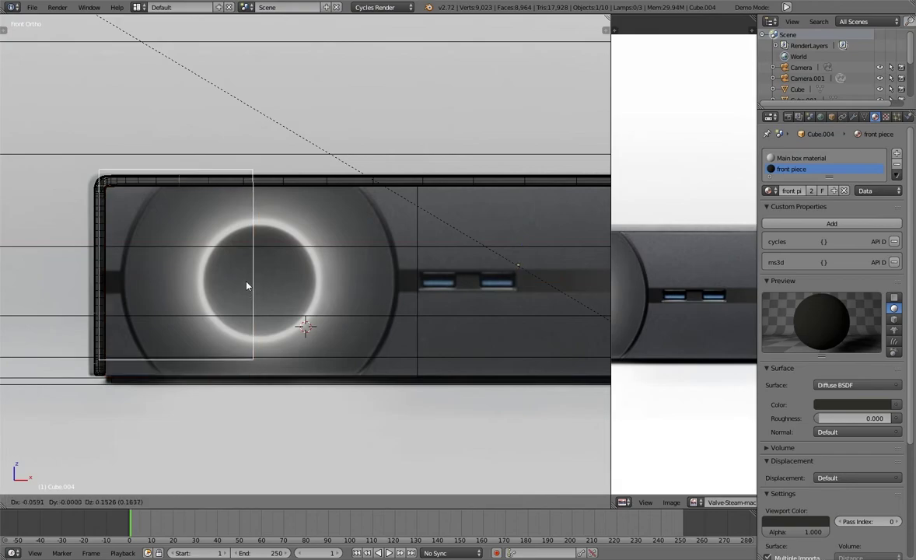
pyautogui.press('Escape')
# Step: In the separated piece's mesh, select the vertices along the circle's centre line and snap the 3D cursor to them
pyautogui.hotkey('ctrl', 'Tab')
pyautogui.click(226, 154)
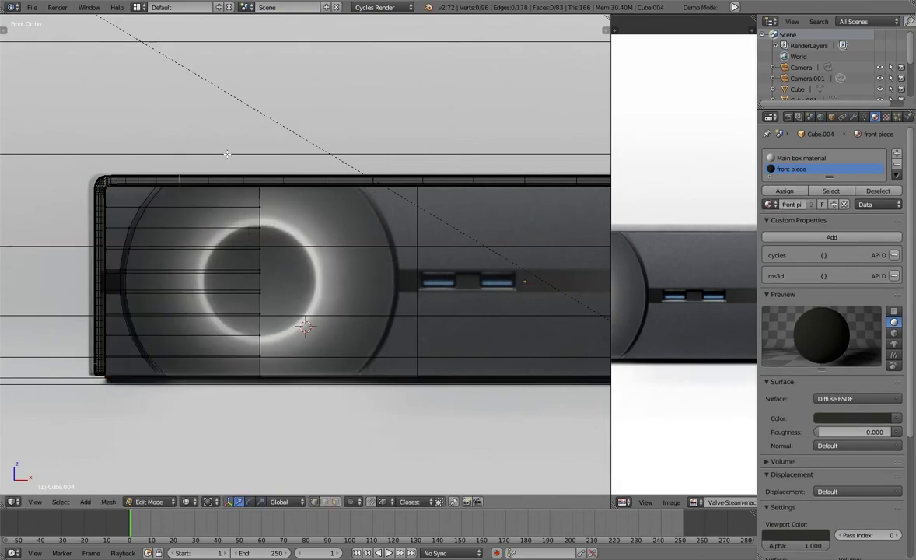
pyautogui.press('b')
pyautogui.moveTo(229, 154); pyautogui.dragTo(319, 467)
pyautogui.hotkey('shift', 's')
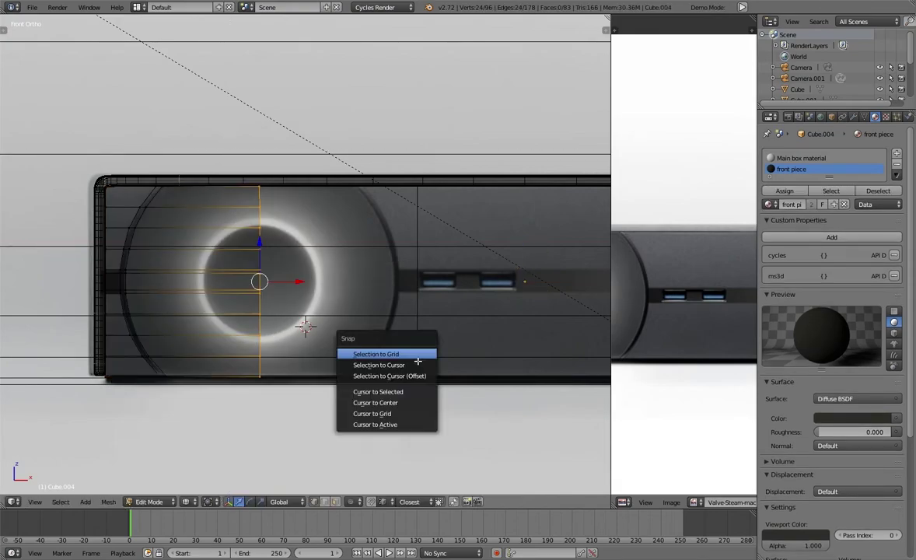
pyautogui.click(406, 391)
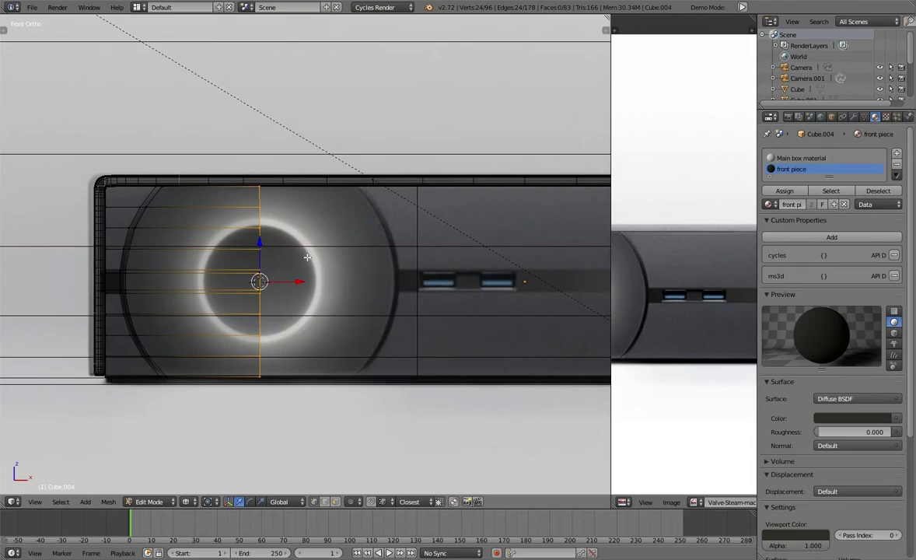
# Step: Return to Object Mode and set the separated piece's origin to the 3D cursor
pyautogui.hotkey('ctrl', 'Tab')
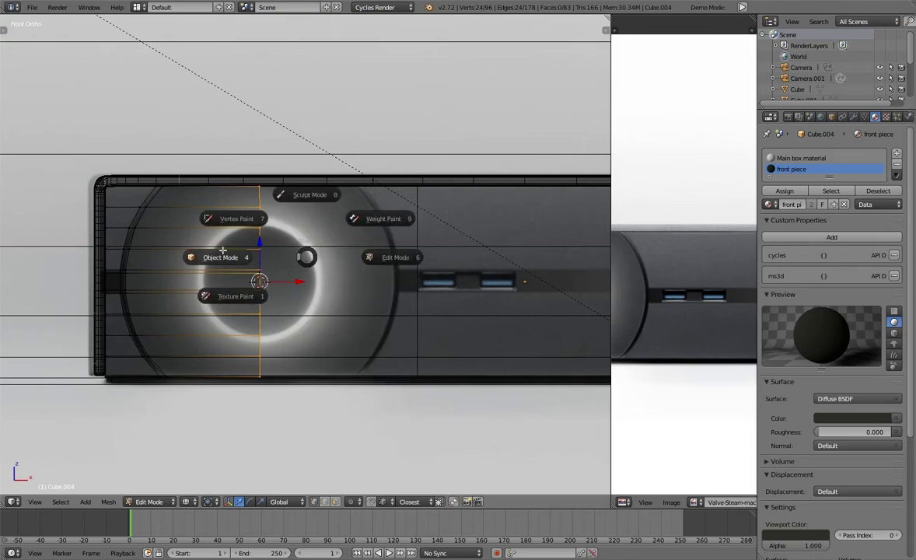
pyautogui.click(215, 257)
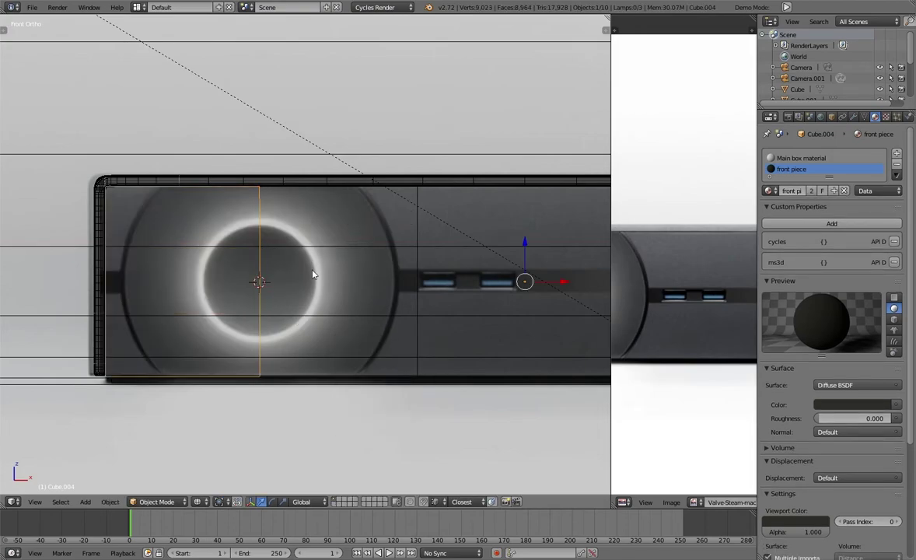
pyautogui.hotkey('ctrl', 'shift', 'alt', 'c')
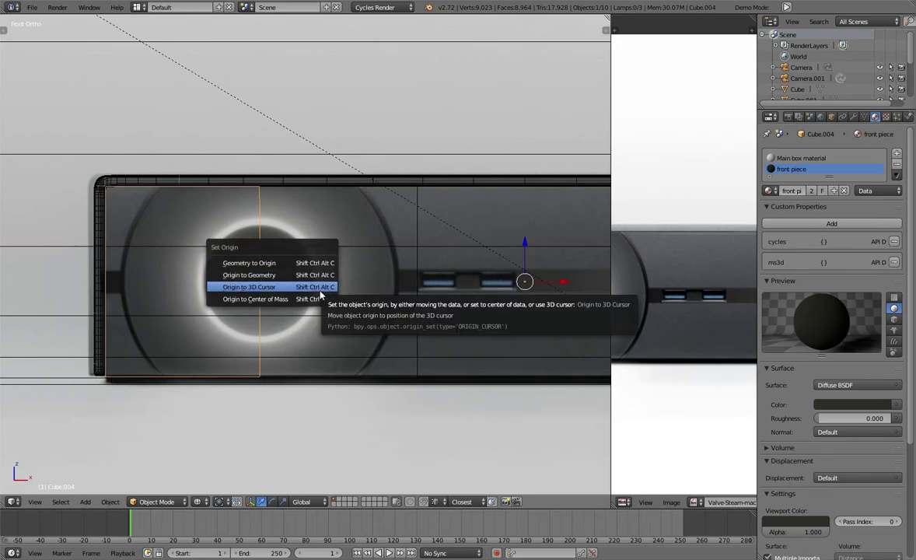
pyautogui.click(320, 289)
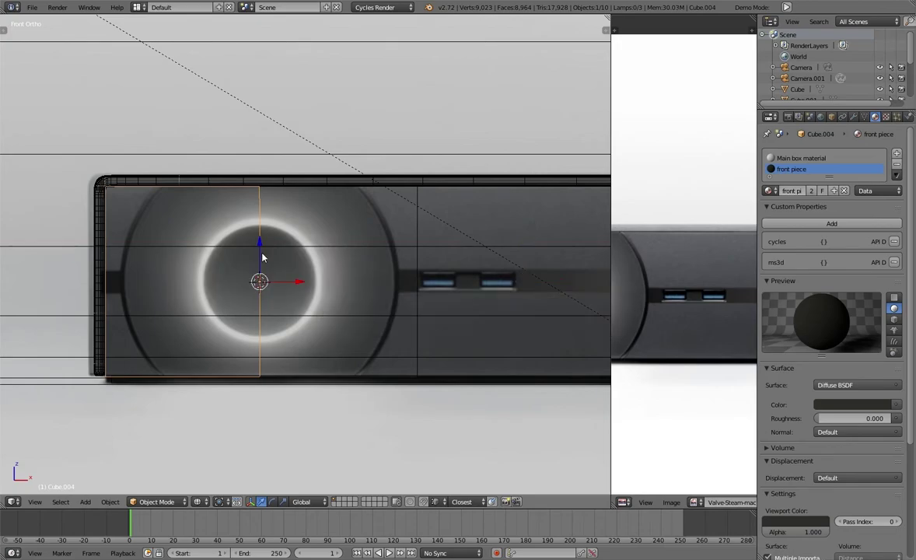
# Step: Add a Mirror modifier to the separated left half of the circle piece
pyautogui.moveTo(265, 270); pyautogui.dragTo(257, 289, button='middle')
pyautogui.click(853, 116)
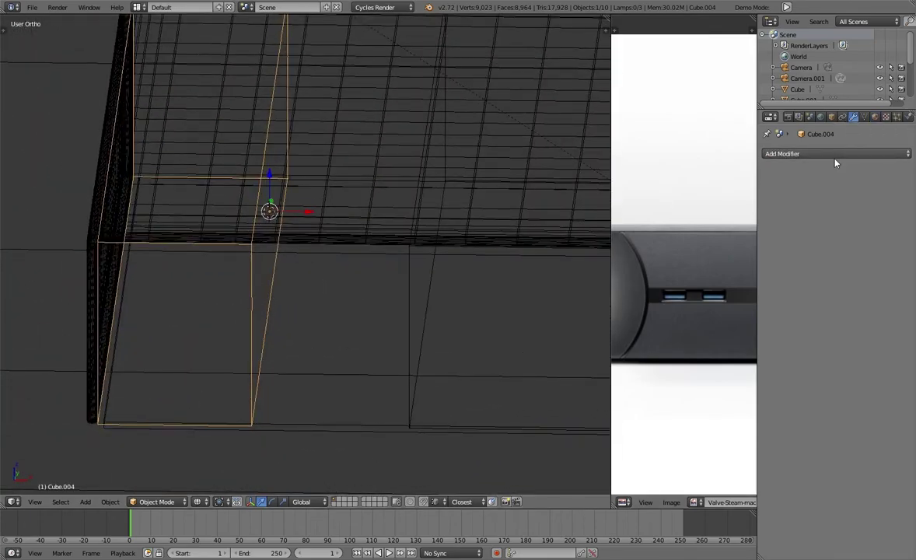
pyautogui.click(832, 154)
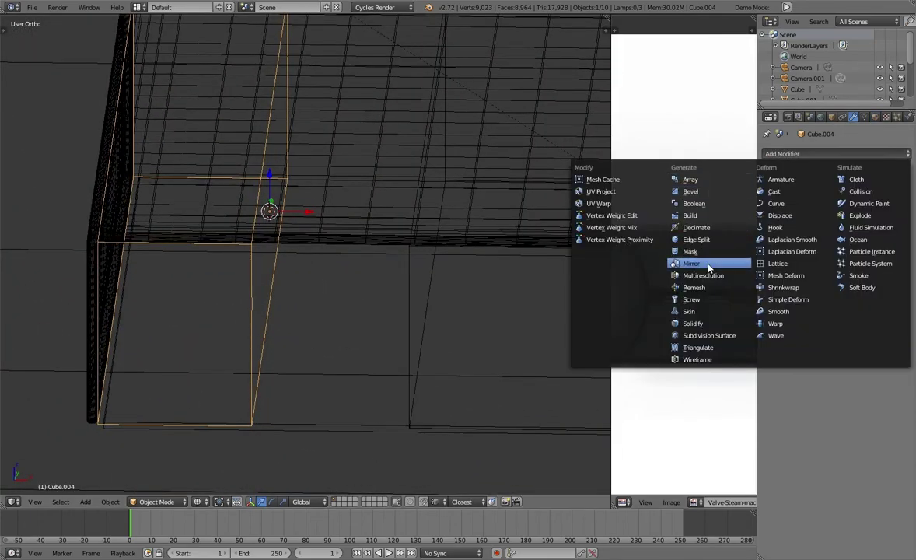
pyautogui.click(691, 264)
# Step: Inspect the mirrored piece in Solid shading and return to the front view in Wireframe shading
pyautogui.click(207, 503)
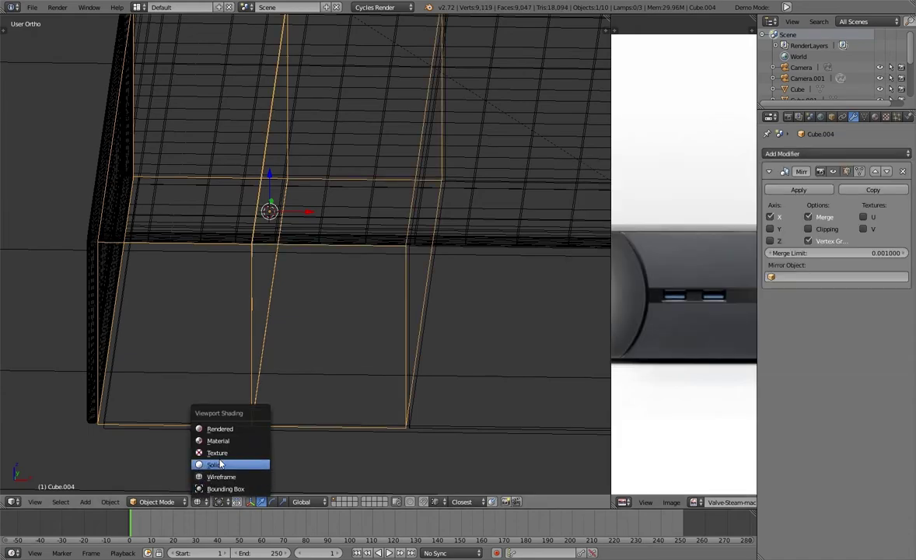
pyautogui.click(229, 467)
pyautogui.scroll(-6, 202, 422)
pyautogui.scroll(3, 245, 468)
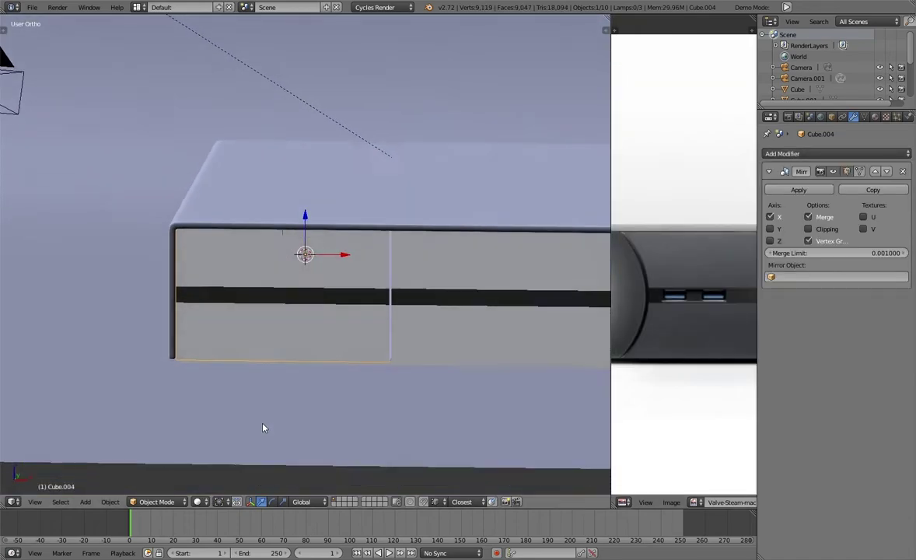
pyautogui.click(35, 502)
pyautogui.click(66, 412)
pyautogui.click(199, 503)
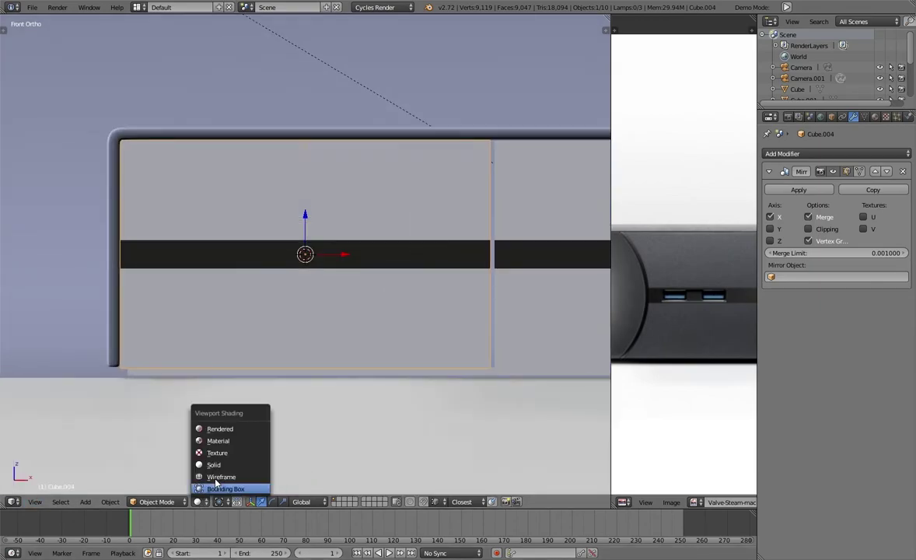
pyautogui.click(225, 483)
# Step: Enter Edit Mode and try moving the centre-line vertices along X with the mirror's Clipping off and on
pyautogui.press('Tab')
pyautogui.click(425, 256)
pyautogui.scroll(2, 387, 283)
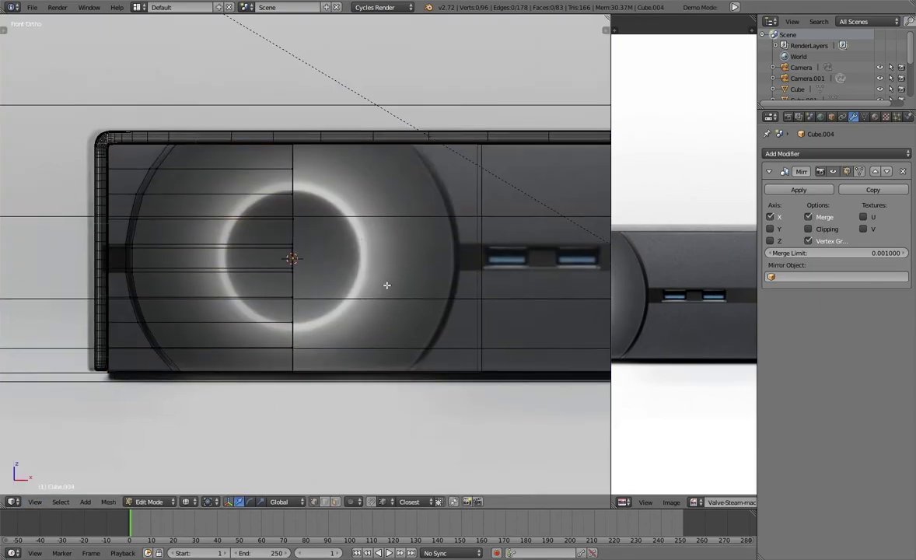
pyautogui.press('g')
pyautogui.press('x')
pyautogui.rightClick(350, 418)
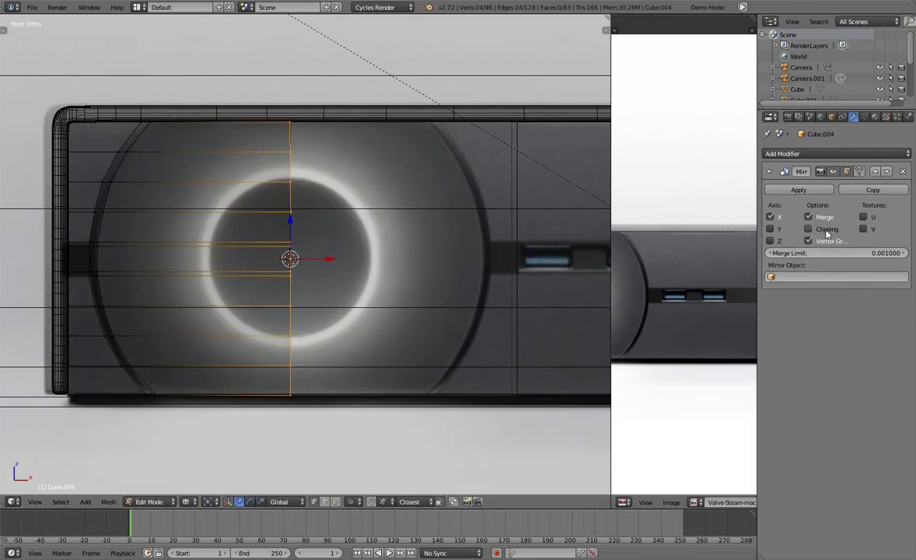
pyautogui.press('g')
pyautogui.press('x')
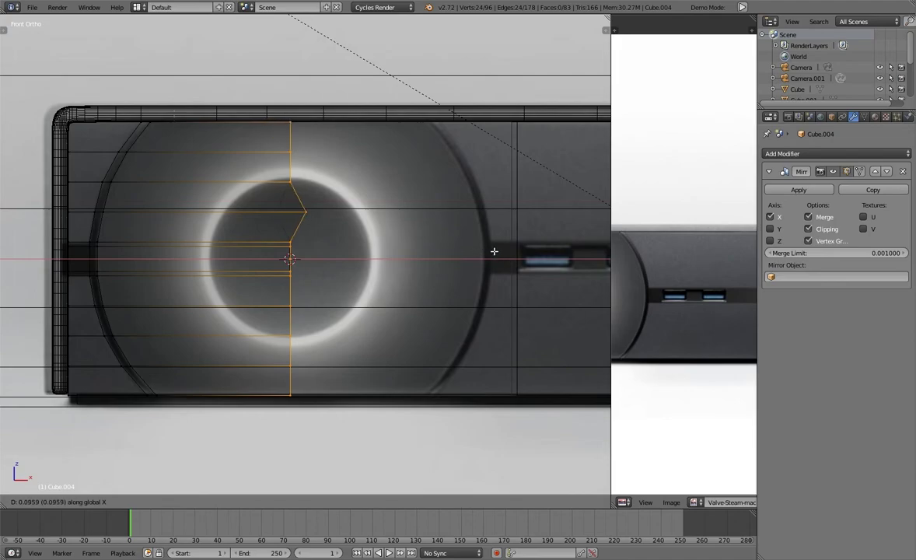
pyautogui.press('Escape')
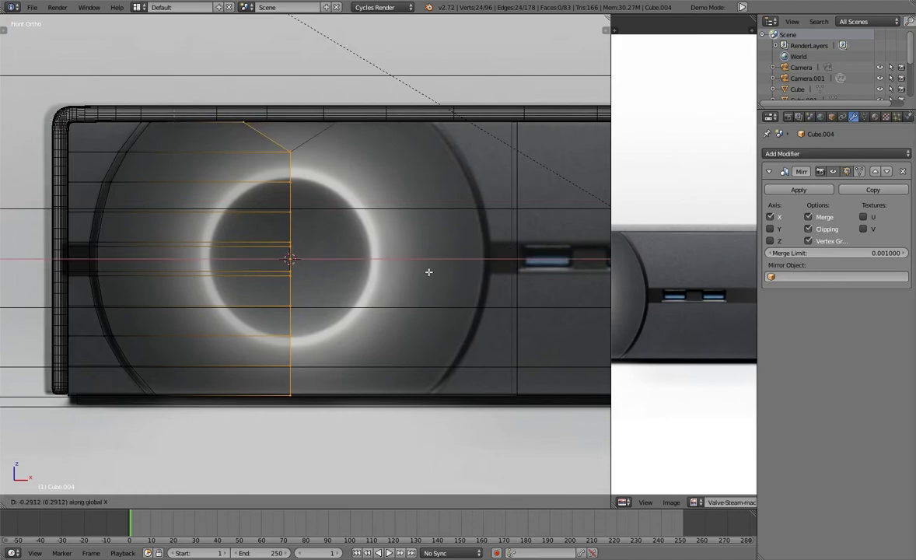
# Step: Turn off the mirror's Clipping and move the centre-line vertices along X away from the mirror plane
pyautogui.click(814, 227)
pyautogui.press('g')
pyautogui.press('x')
pyautogui.click(415, 288)
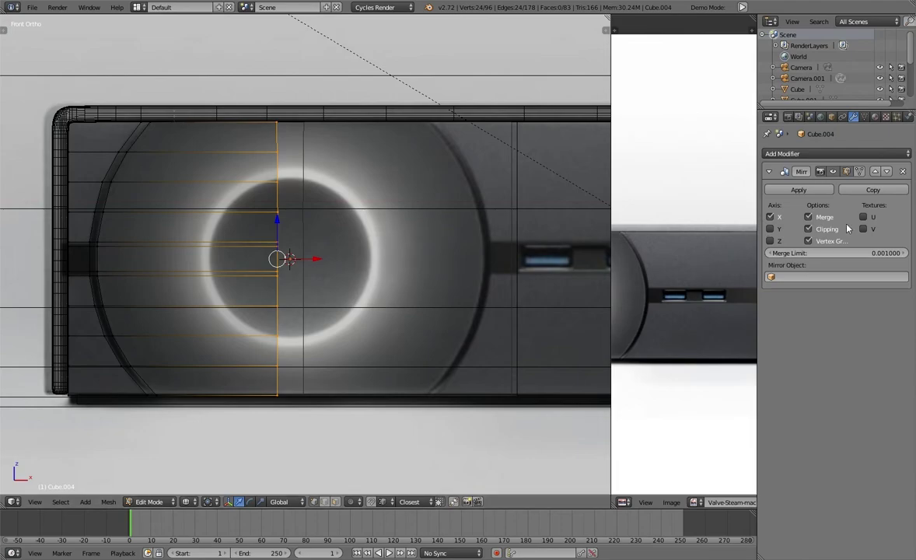
# Step: With Clipping on, move the centre-line vertices along X onto the mirror plane and return to Object Mode
pyautogui.press('g')
pyautogui.press('x')
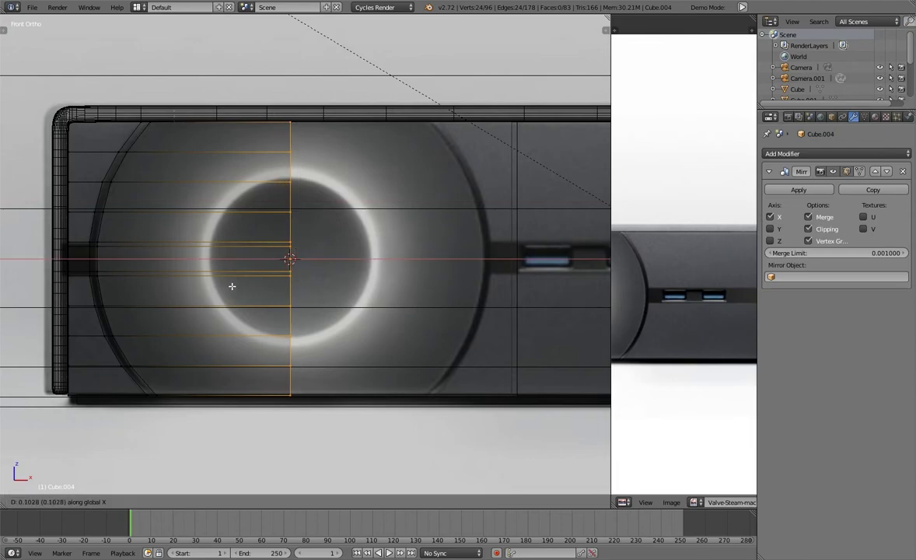
pyautogui.click(349, 299)
pyautogui.press('Tab')
pyautogui.keyDown('shift'); pyautogui.moveTo(348, 296); pyautogui.dragTo(330, 303, button='middle'); pyautogui.keyUp('shift')
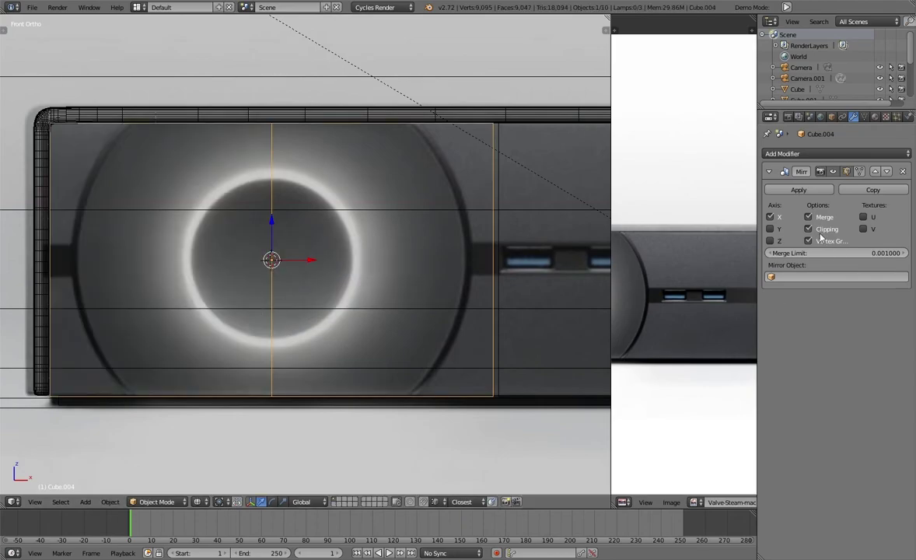
# Step: Turn off the Mirror modifier's Clipping option and switch through Edit Mode back to Object Mode
pyautogui.press('Tab')
pyautogui.click(401, 293)
pyautogui.press('Tab')
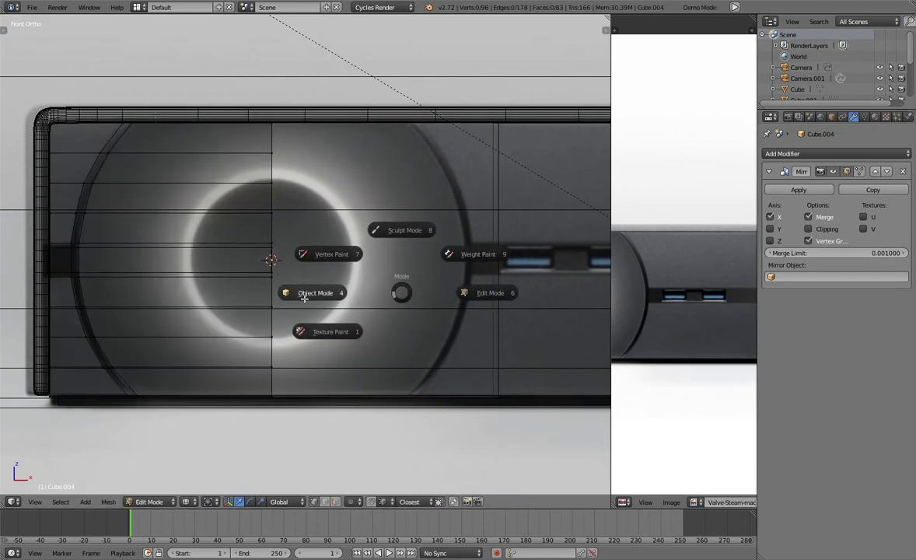
pyautogui.click(305, 297)
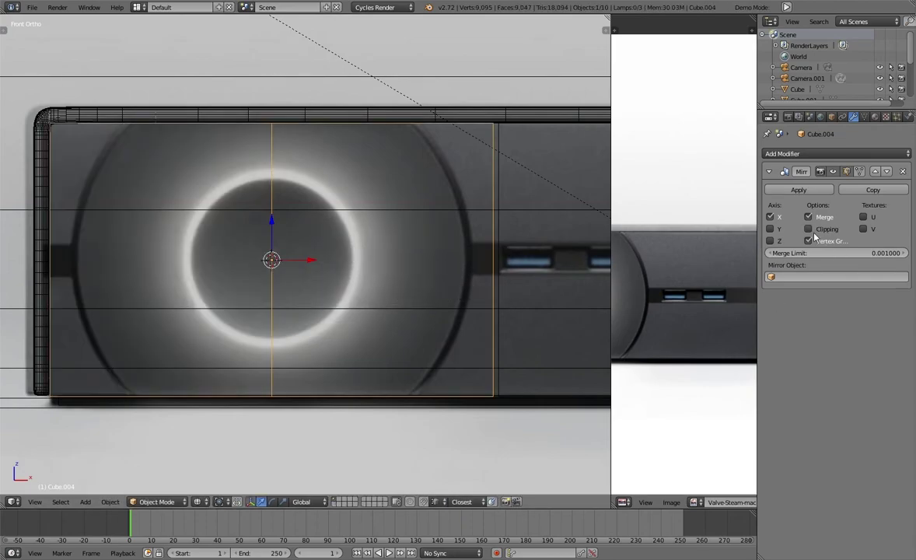
# Step: Apply the Mirror modifier, enter Edit Mode and remove duplicate vertices from the whole ring-section mesh
pyautogui.click(799, 190)
pyautogui.press('Tab')
pyautogui.click(409, 245)
pyautogui.press('a')
pyautogui.press('w')
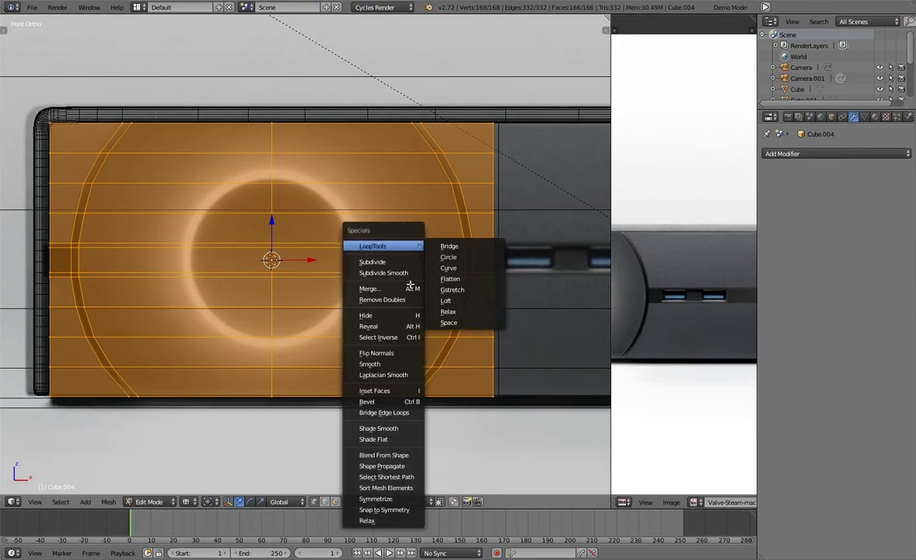
pyautogui.click(399, 302)
pyautogui.moveTo(301, 281); pyautogui.dragTo(284, 265, button='middle')
pyautogui.press('a')
pyautogui.scroll(-3, 311, 291)
pyautogui.press('b')
pyautogui.rightClick(286, 261)
pyautogui.press('a')
pyautogui.press('b')
pyautogui.moveTo(266, 68); pyautogui.dragTo(320, 382)
pyautogui.moveTo(338, 380); pyautogui.dragTo(291, 360, button='middle')
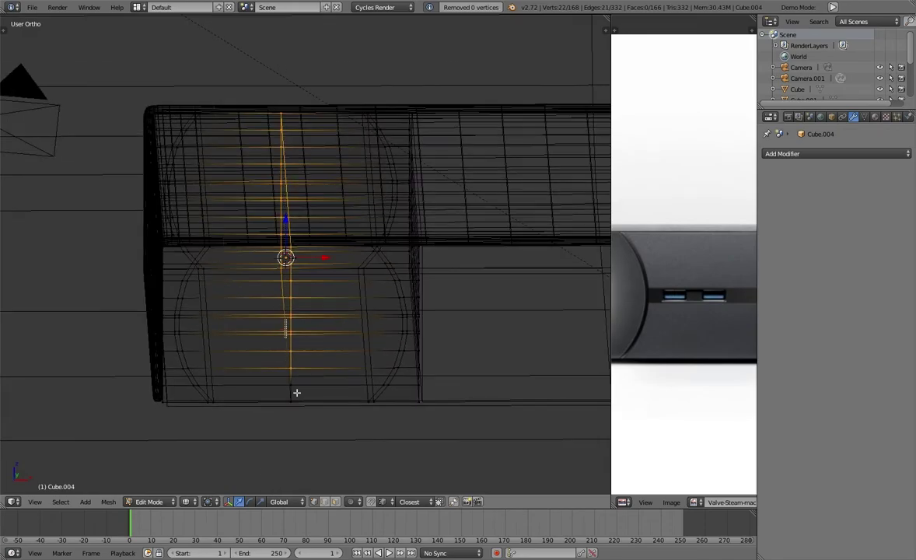
pyautogui.press('x')
pyautogui.click(350, 396)
# Step: Switch the viewport to solid shading and perspective, and inspect the ring section's mesh in Edit Mode
pyautogui.press('Tab')
pyautogui.click(268, 394)
pyautogui.click(196, 502)
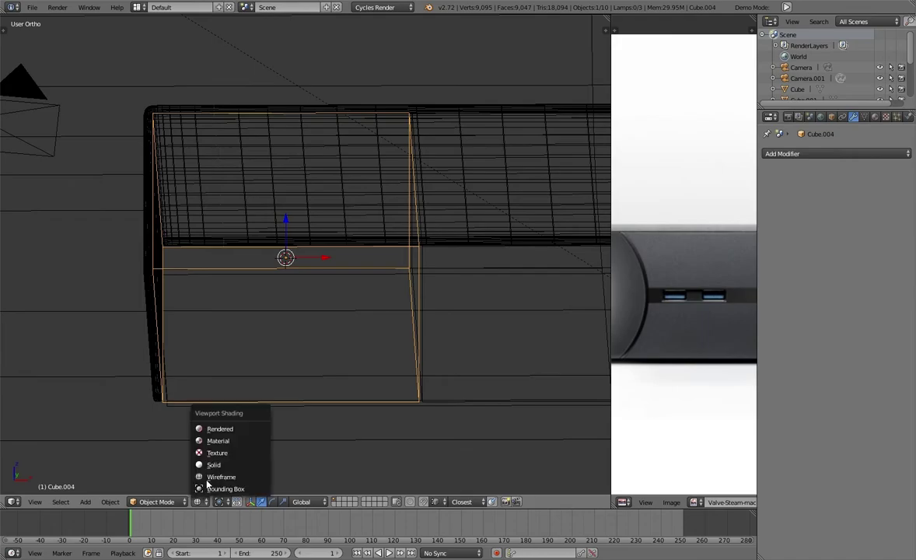
pyautogui.click(217, 464)
pyautogui.press('Tab')
pyautogui.moveTo(487, 380); pyautogui.dragTo(343, 287, button='middle')
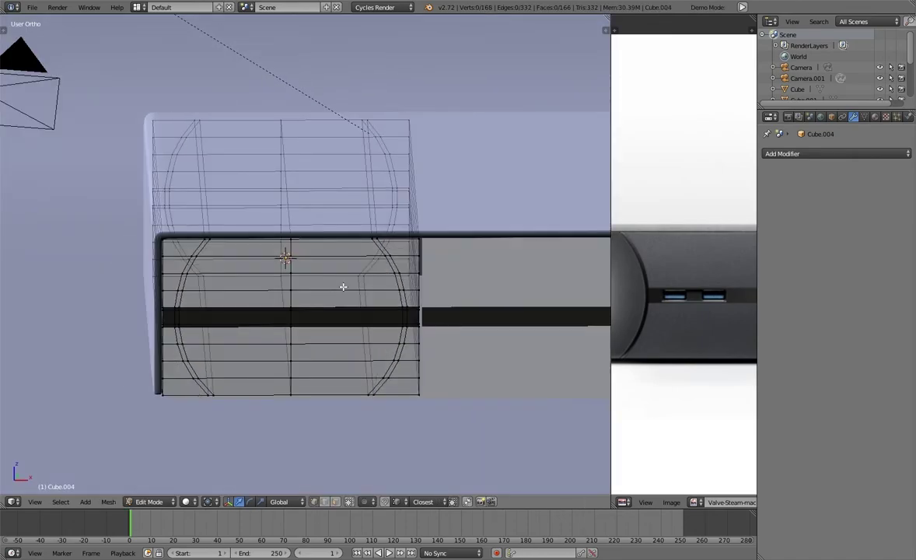
pyautogui.press('KP_2')
pyautogui.press('KP_8')
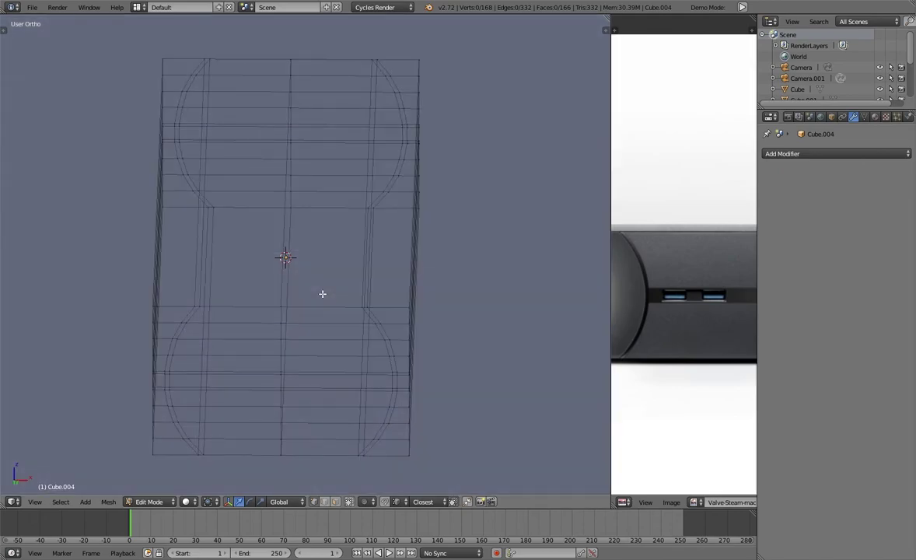
pyautogui.press('KP_5')
pyautogui.moveTo(323, 294); pyautogui.dragTo(374, 306, button='middle')
pyautogui.scroll(-5, 350, 333)
pyautogui.scroll(2, 367, 319)
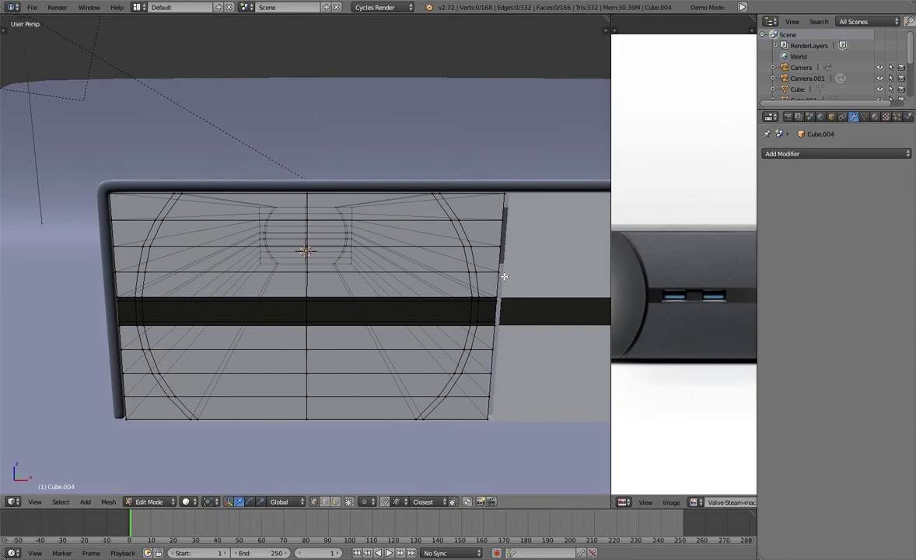
pyautogui.moveTo(504, 276); pyautogui.dragTo(461, 286, button='middle')
# Step: Return to Object Mode and join the ring section with the adjacent front-panel object into one mesh
pyautogui.press('Tab')
pyautogui.click(373, 285)
pyautogui.press('g')
pyautogui.rightClick(246, 306)
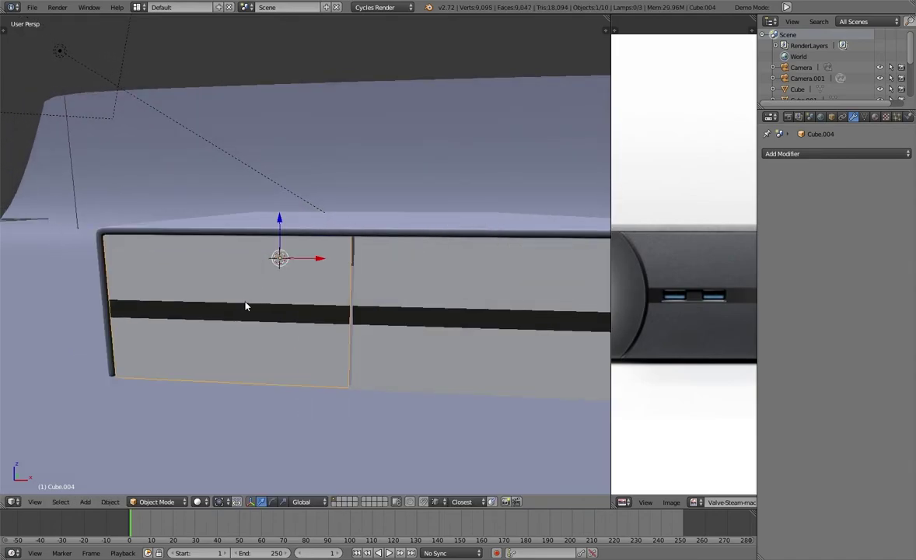
pyautogui.keyDown('shift'); pyautogui.rightClick(413, 295); pyautogui.keyUp('shift')
pyautogui.rightClick(415, 296)
pyautogui.rightClick(426, 307)
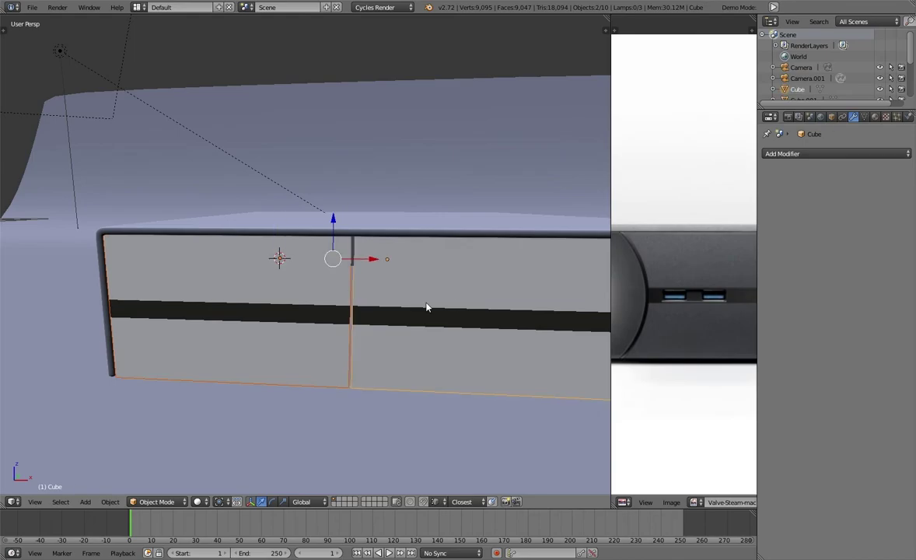
pyautogui.hotkey('ctrl', 'j')
# Step: In Edit Mode, move the ring section's edge loop at the seam along X onto the adjoining panel's edge
pyautogui.scroll(5, 384, 299)
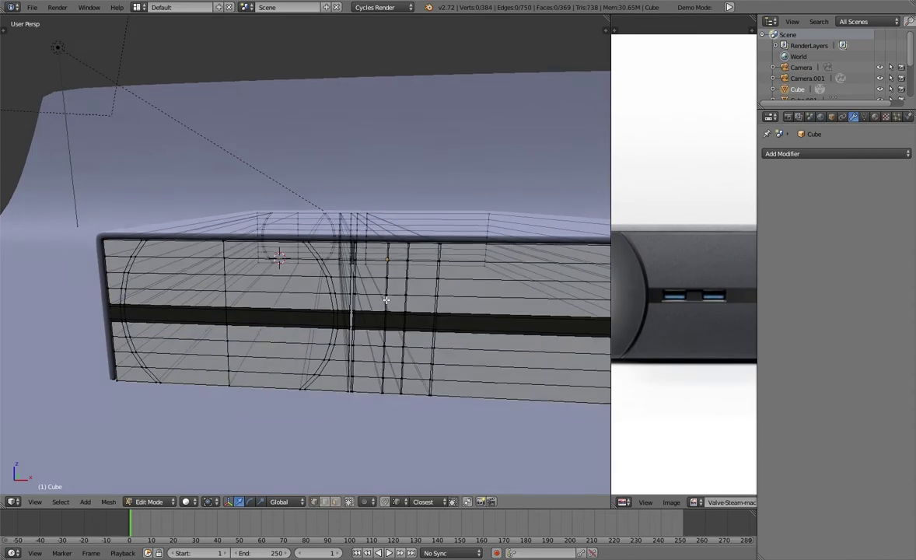
pyautogui.keyDown('alt'); pyautogui.rightClick(387, 313); pyautogui.keyUp('alt')
pyautogui.moveTo(387, 313)
pyautogui.keyDown('shift'); pyautogui.mouseDown(button='middle')
pyautogui.moveTo(376, 311)
pyautogui.moveTo(386, 311)
pyautogui.mouseUp(button='middle'); pyautogui.keyUp('shift')
pyautogui.moveTo(328, 321); pyautogui.dragTo(397, 288, button='middle')
pyautogui.press('g')
pyautogui.rightClick(333, 262)
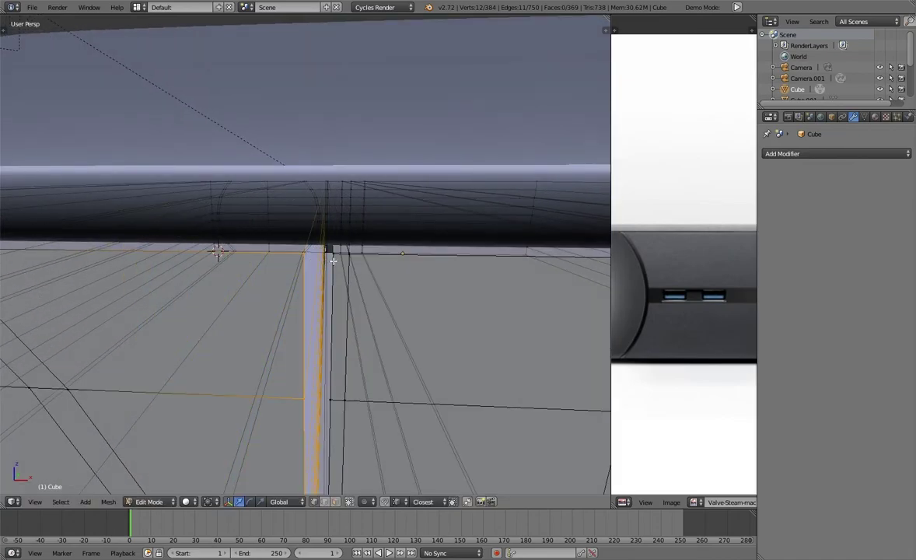
pyautogui.press('g')
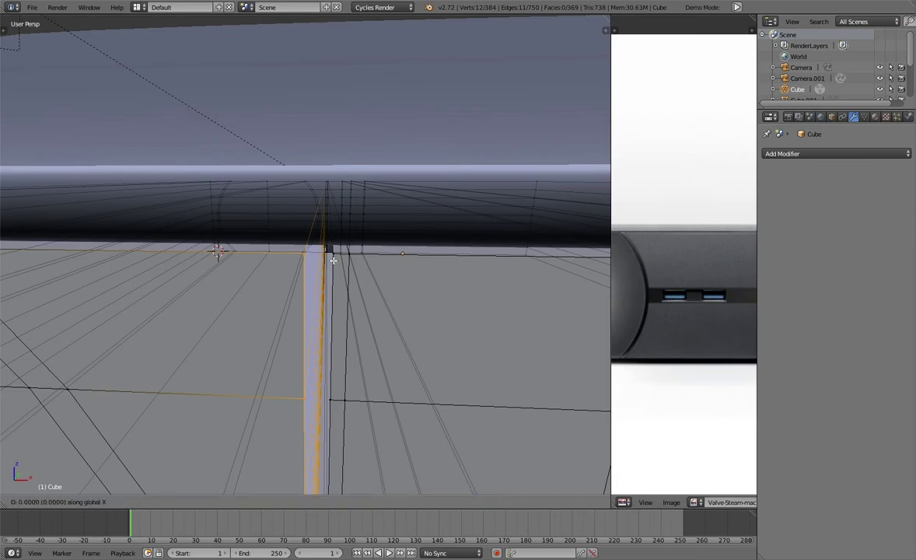
pyautogui.click(334, 260)
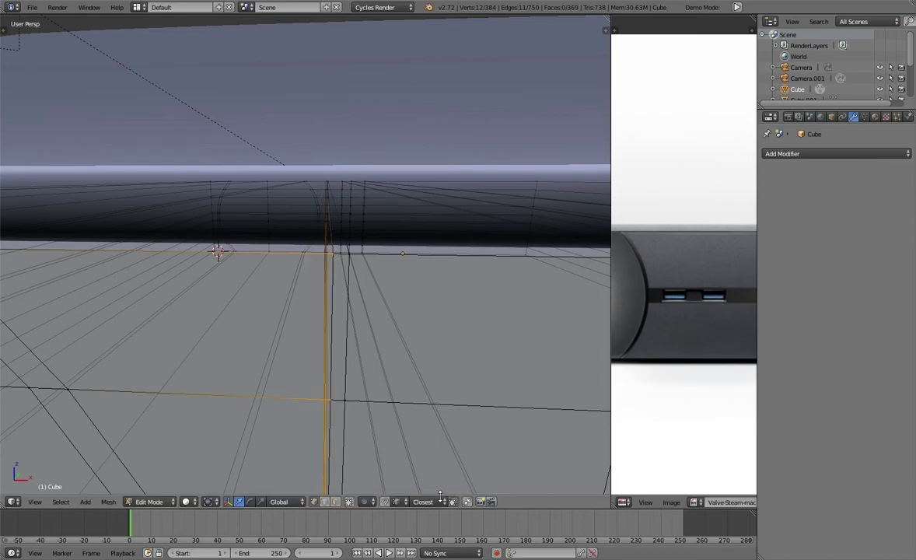
pyautogui.click(396, 502)
pyautogui.click(445, 480)
# Step: Select the entire joined mesh and remove its duplicate vertices
pyautogui.moveTo(347, 389); pyautogui.dragTo(395, 404, button='middle')
pyautogui.scroll(-1, 393, 405)
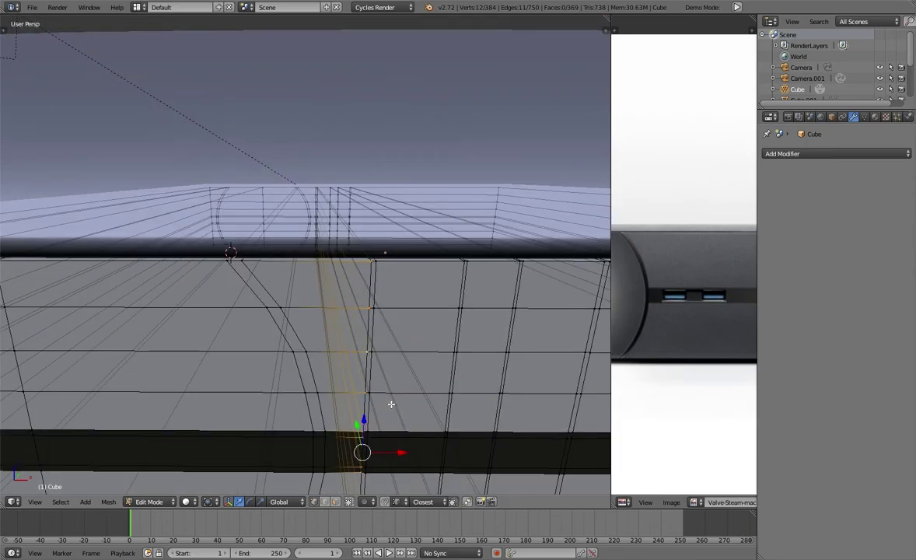
pyautogui.scroll(-4, 392, 404)
pyautogui.press('a')
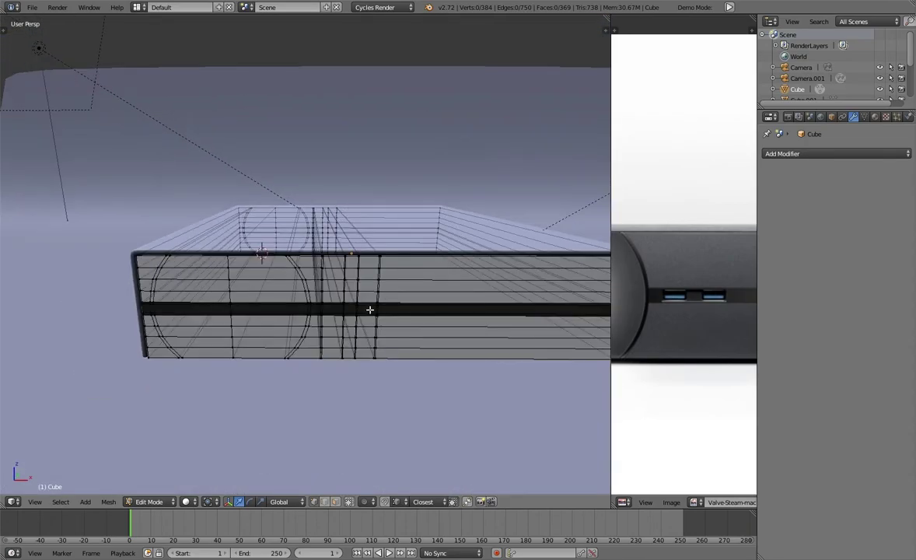
pyautogui.press('a')
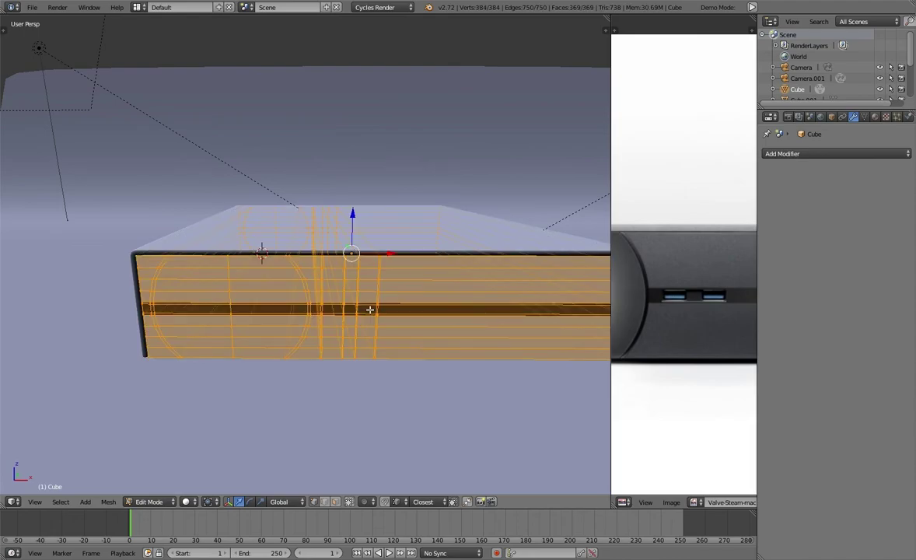
pyautogui.press('x')
pyautogui.press('Escape')
pyautogui.moveTo(395, 297); pyautogui.dragTo(400, 299, button='middle')
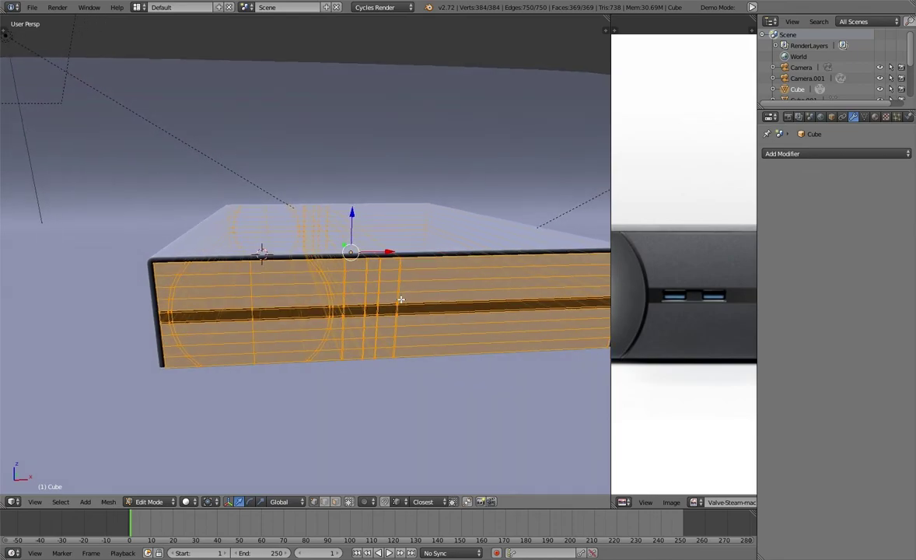
pyautogui.hotkey('ctrl', 'e')
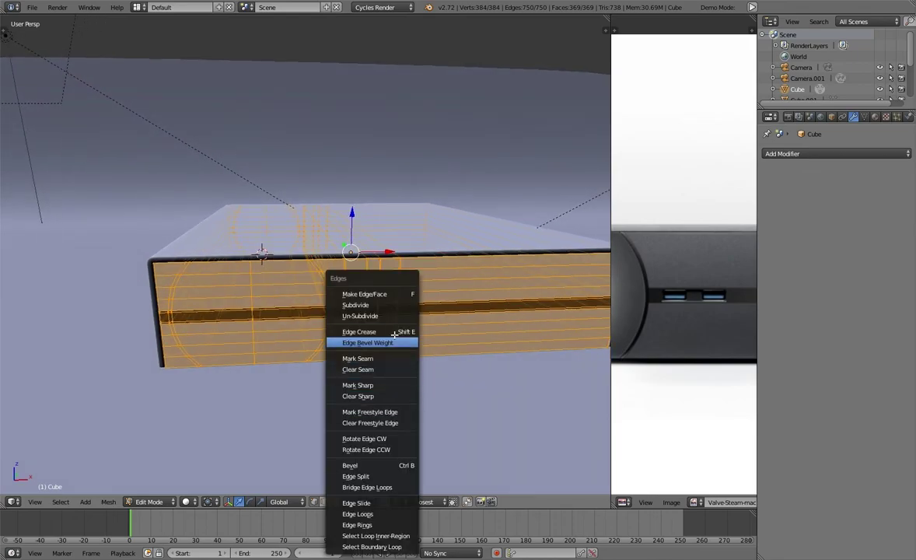
pyautogui.press('Escape')
pyautogui.press('w')
pyautogui.press('Escape')
pyautogui.moveTo(431, 314); pyautogui.dragTo(405, 318, button='middle')
pyautogui.press('w')
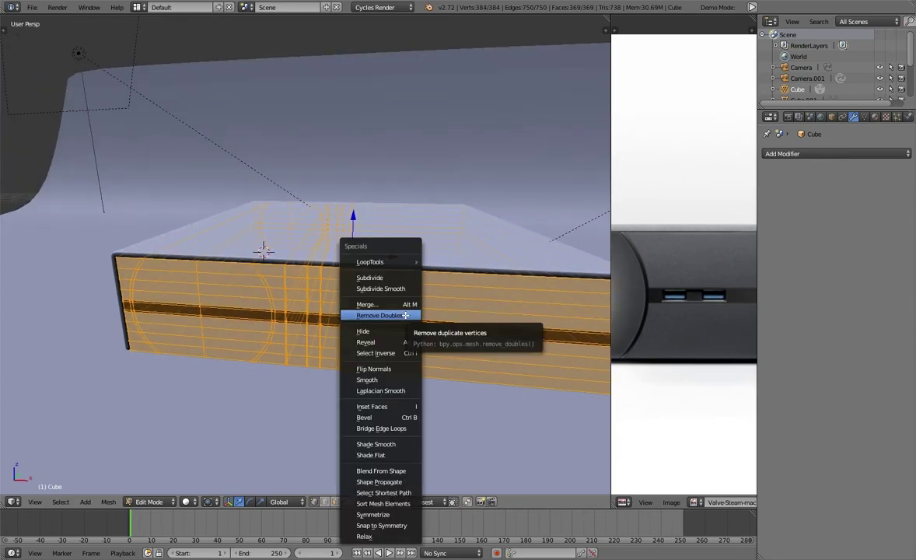
pyautogui.click(405, 315)
# Step: Switch to face selection limited to visible geometry, viewing the inner wall at the seam
pyautogui.scroll(8, 357, 319)
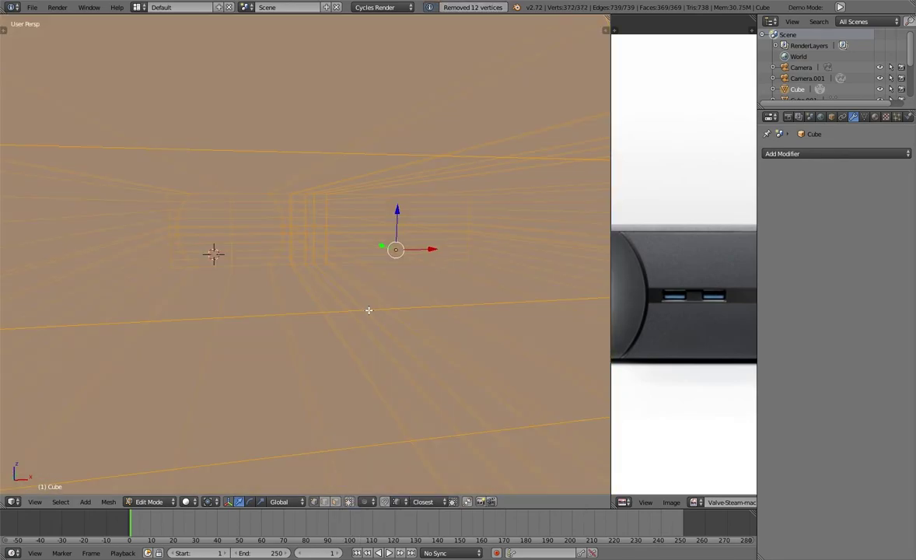
pyautogui.scroll(2, 369, 311)
pyautogui.press('a')
pyautogui.moveTo(416, 307); pyautogui.dragTo(388, 311, button='middle')
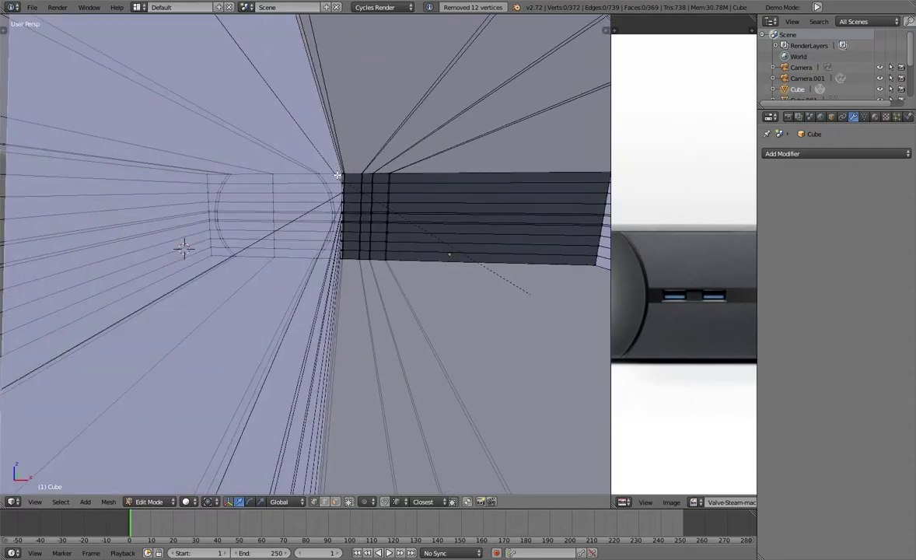
pyautogui.scroll(-4, 338, 175)
pyautogui.scroll(1, 339, 202)
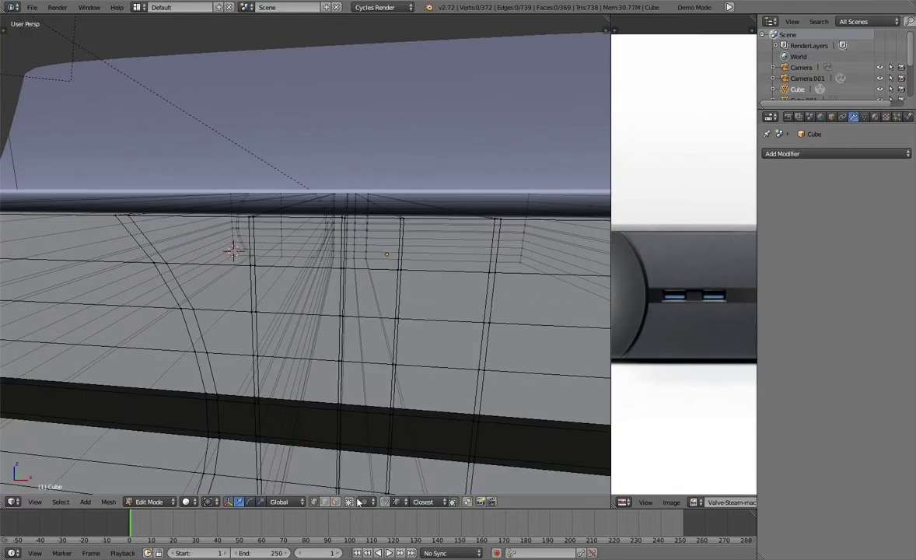
pyautogui.moveTo(331, 492); pyautogui.dragTo(253, 178, button='middle')
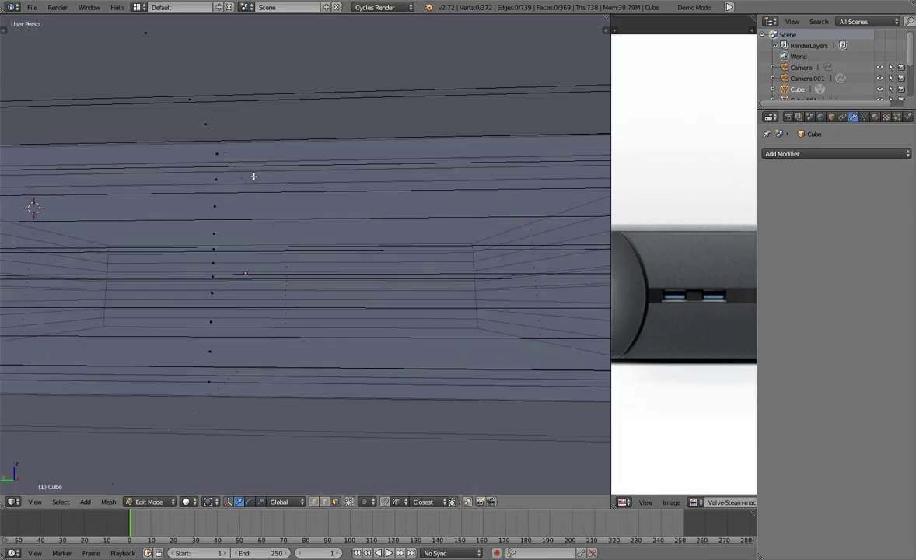
pyautogui.click(350, 501)
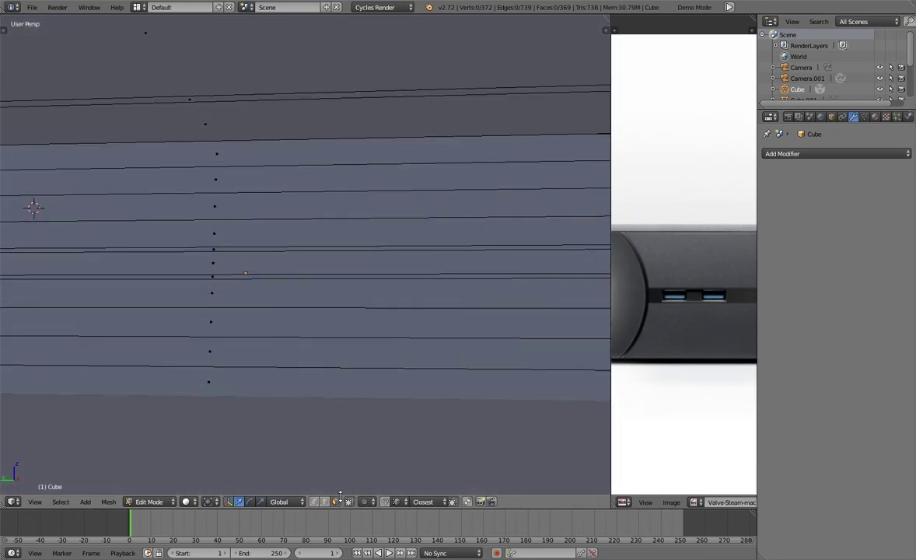
pyautogui.click(384, 501)
pyautogui.rightClick(279, 198)
pyautogui.hotkey('ctrl', 'z')
pyautogui.click(352, 501)
# Step: Select all the inner wall faces at the seam between the ring section and panel and delete them
pyautogui.keyDown('alt'); pyautogui.rightClick(215, 168); pyautogui.keyUp('alt')
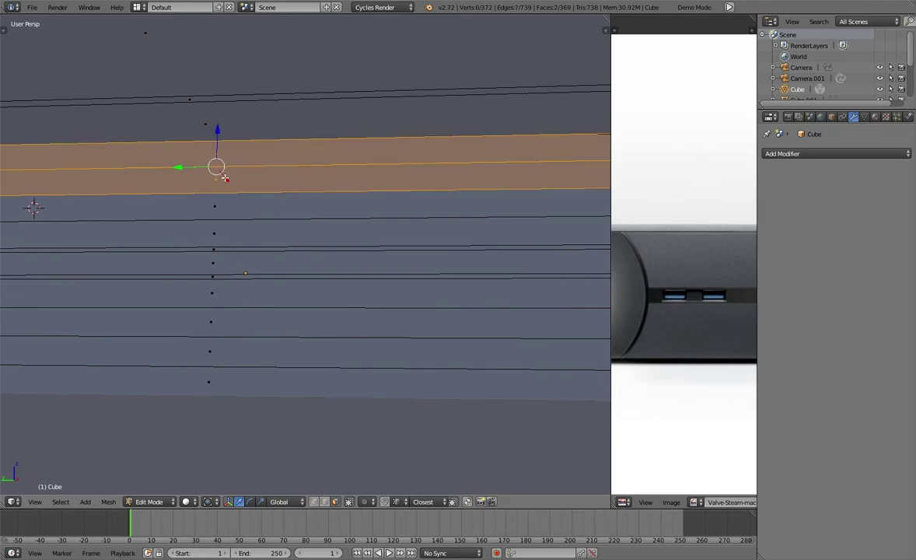
pyautogui.press('c')
pyautogui.moveTo(225, 178); pyautogui.dragTo(213, 365)
pyautogui.rightClick(212, 365)
pyautogui.moveTo(311, 321); pyautogui.dragTo(215, 258, button='middle')
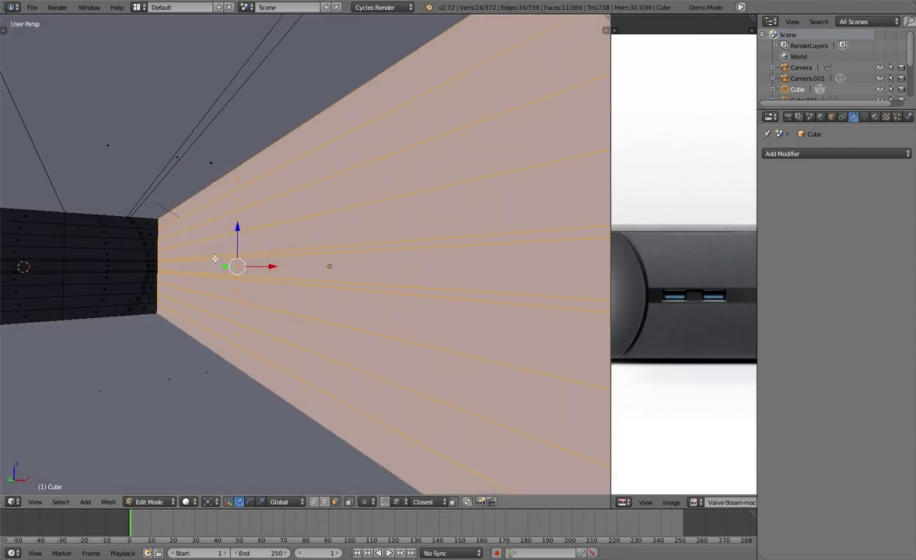
pyautogui.press('x')
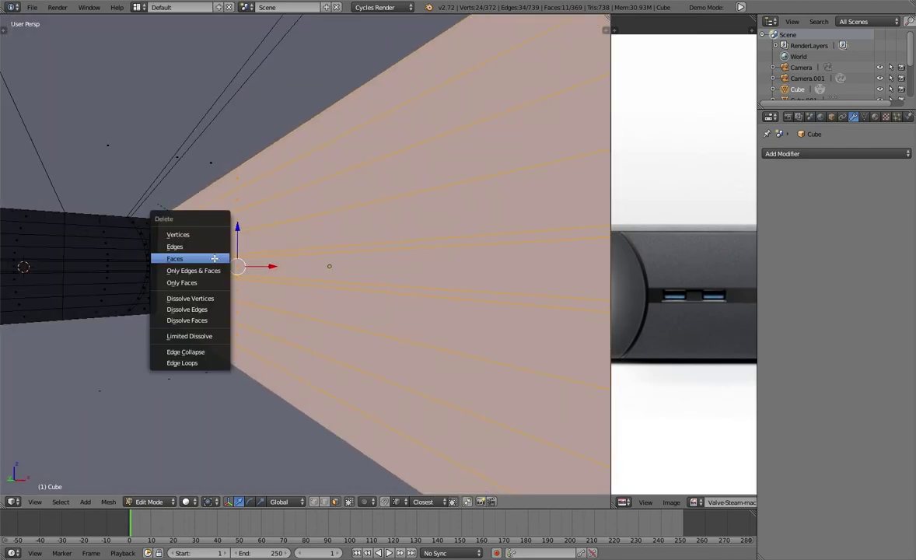
pyautogui.click(214, 258)
pyautogui.moveTo(224, 260); pyautogui.dragTo(274, 225, button='middle')
pyautogui.press('Tab')
pyautogui.press('Tab')
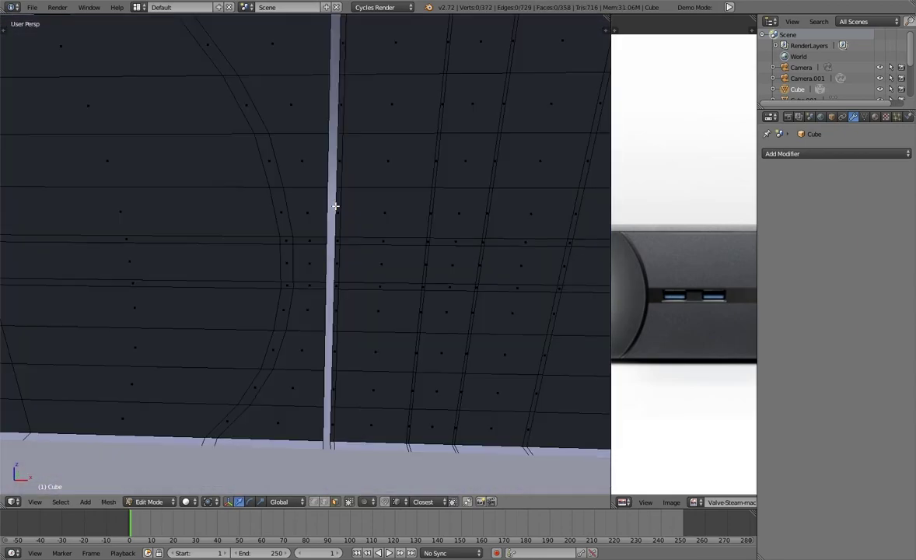
# Step: Select the open edge loop around the remaining seam gap and scale it along X to close the gap
pyautogui.keyDown('alt'); pyautogui.rightClick(324, 367); pyautogui.keyUp('alt')
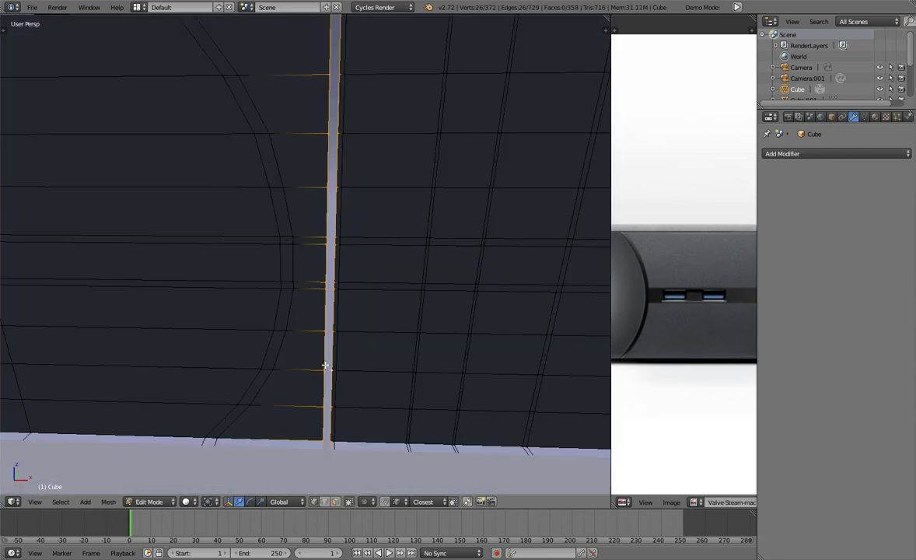
pyautogui.scroll(-10, 320, 367)
pyautogui.moveTo(318, 362); pyautogui.dragTo(128, 334, button='middle')
pyautogui.scroll(4, 326, 351)
pyautogui.scroll(-3, 343, 334)
pyautogui.scroll(3, 340, 335)
pyautogui.scroll(1, 129, 333)
pyautogui.scroll(1, 333, 317)
pyautogui.moveTo(334, 317); pyautogui.dragTo(400, 311, button='middle')
pyautogui.scroll(-1, 329, 319)
pyautogui.press('s')
pyautogui.press('x')
pyautogui.click(493, 284)
pyautogui.press('s')
pyautogui.press('x')
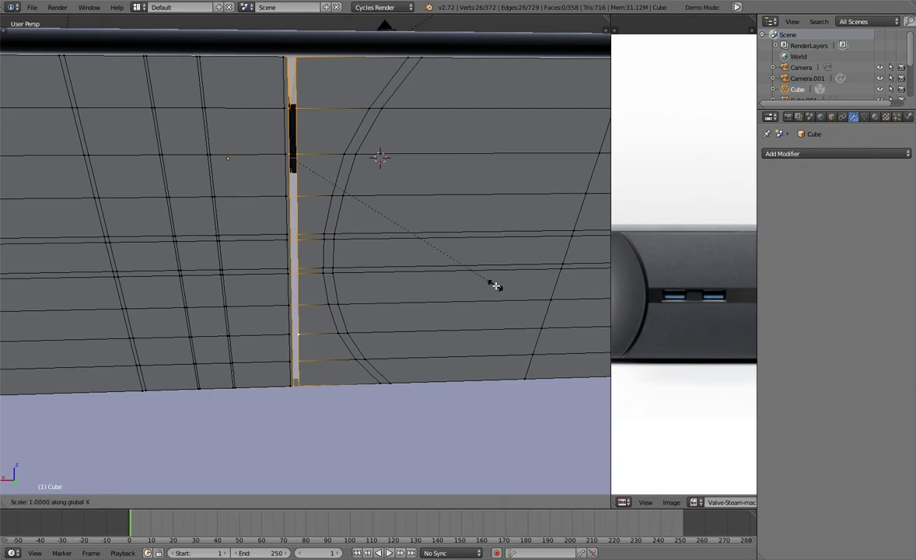
pyautogui.click(454, 266)
# Step: Remove duplicate vertices from the whole mesh and check the closed seam in Object and Edit Mode
pyautogui.press('a')
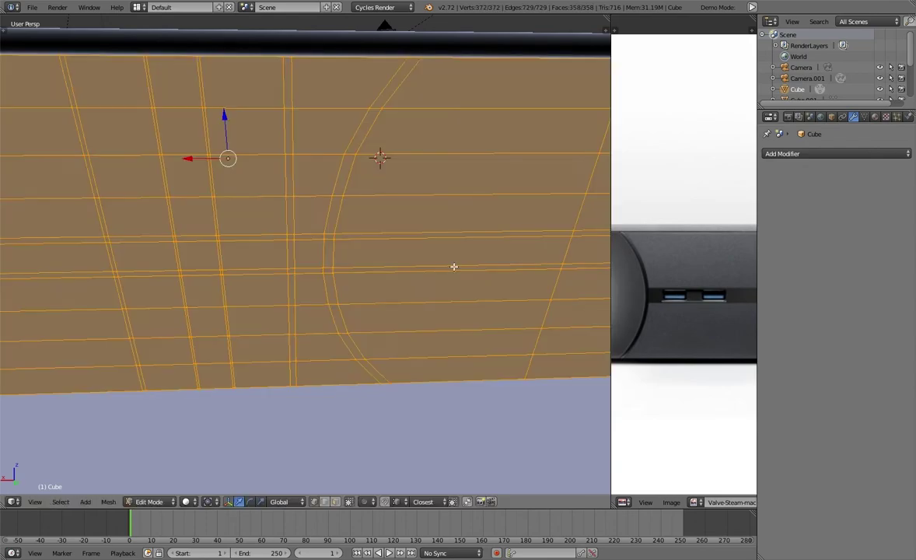
pyautogui.press('w')
pyautogui.click(454, 266)
pyautogui.scroll(-6, 456, 266)
pyautogui.moveTo(447, 266); pyautogui.dragTo(260, 272, button='middle')
pyautogui.press('a')
pyautogui.scroll(6, 260, 272)
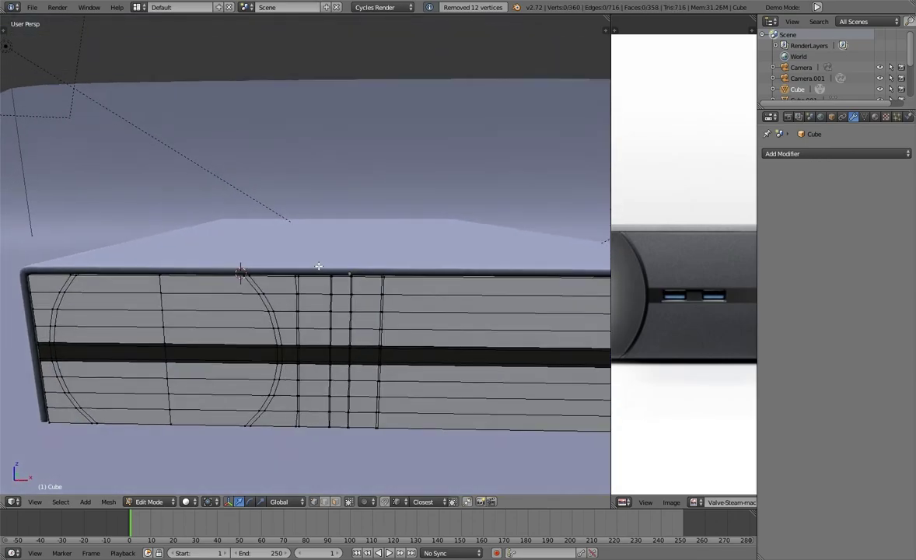
pyautogui.scroll(-3, 288, 277)
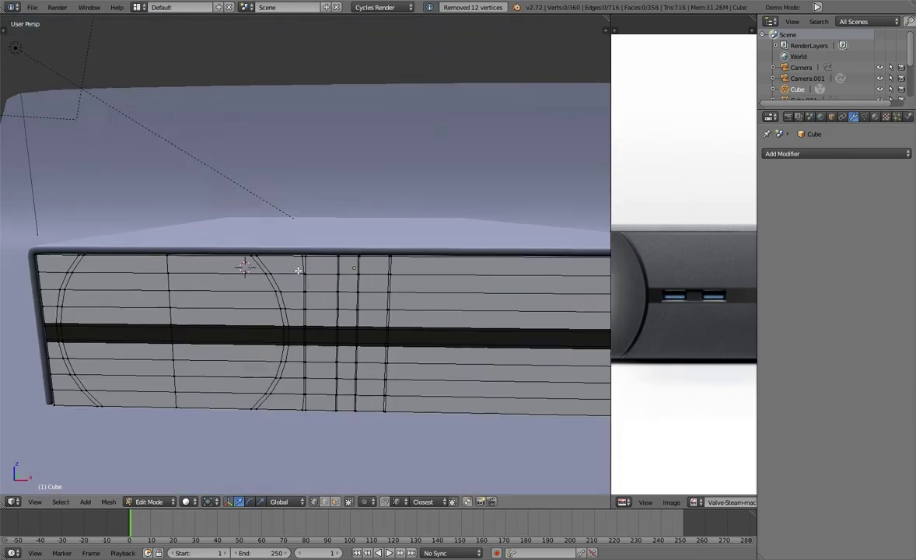
pyautogui.scroll(3, 279, 268)
pyautogui.press('Tab')
pyautogui.click(221, 265)
pyautogui.scroll(-6, 218, 272)
pyautogui.press('Tab')
pyautogui.click(320, 413)
# Step: Switch the viewport to wireframe shading and the front orthographic view
pyautogui.moveTo(287, 334)
pyautogui.mouseDown(button='middle')
pyautogui.moveTo(298, 327)
pyautogui.moveTo(279, 339)
pyautogui.mouseUp(button='middle')
pyautogui.click(188, 501)
pyautogui.click(206, 476)
pyautogui.click(188, 502)
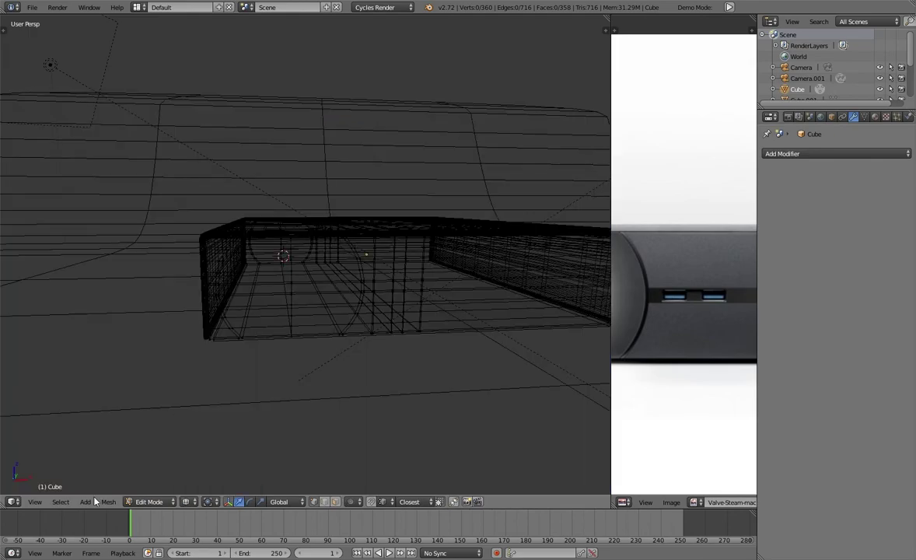
pyautogui.click(35, 501)
pyautogui.click(49, 440)
pyautogui.click(35, 501)
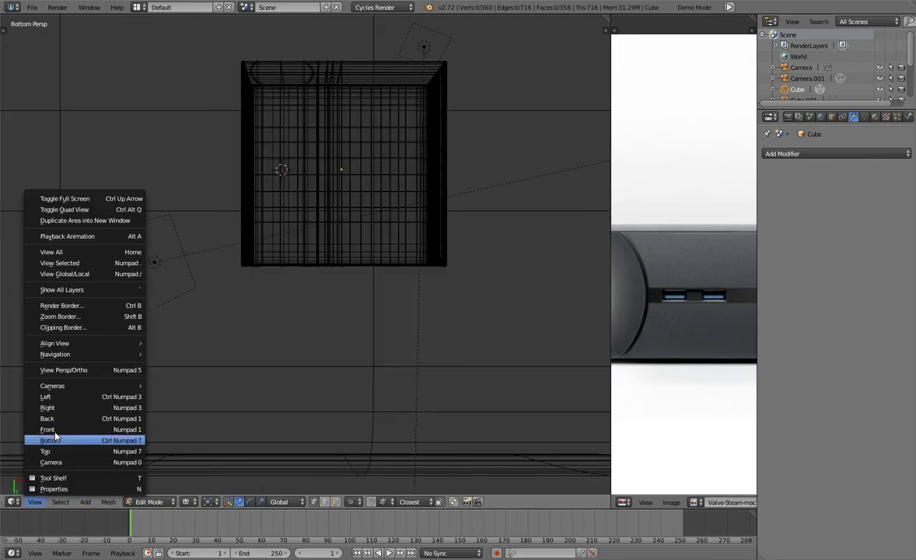
pyautogui.click(48, 429)
pyautogui.press('KP_5')
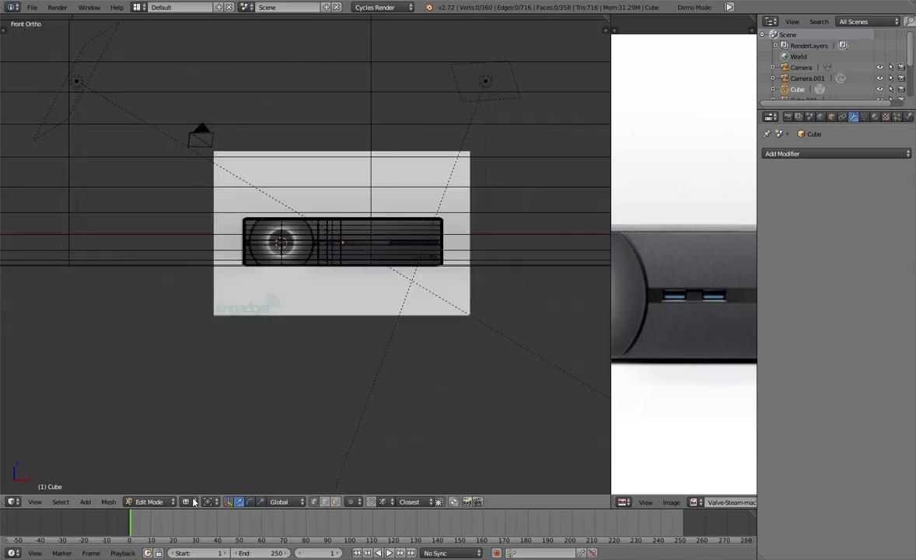
# Step: Switch the viewport to bounding box shading and open the front panel in Edit Mode over the reference image
pyautogui.click(185, 501)
pyautogui.click(187, 436)
pyautogui.scroll(8, 187, 435)
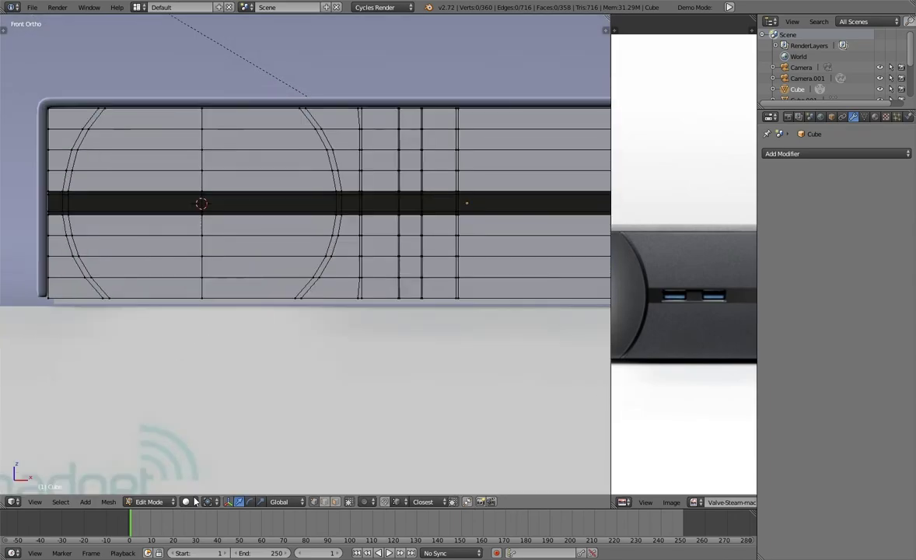
pyautogui.click(194, 502)
pyautogui.click(195, 488)
pyautogui.scroll(-3, 321, 321)
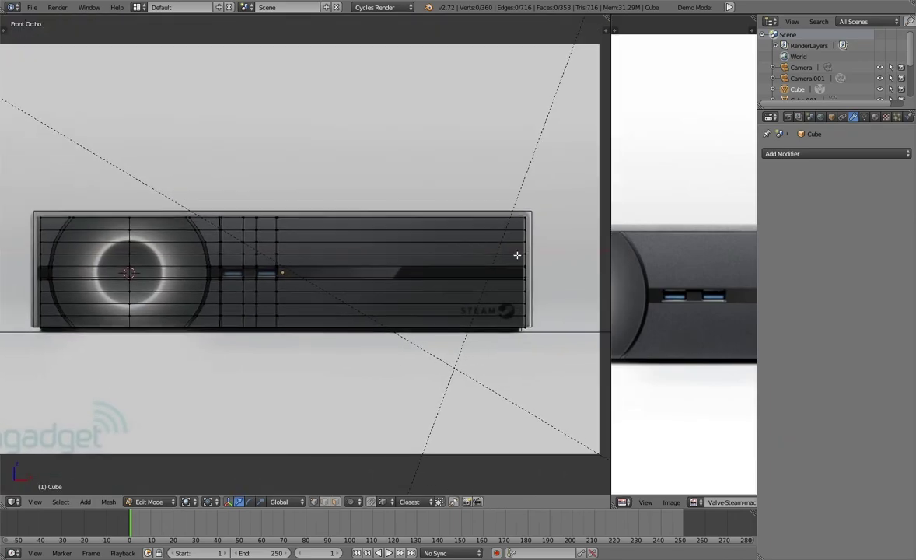
pyautogui.scroll(5, 156, 342)
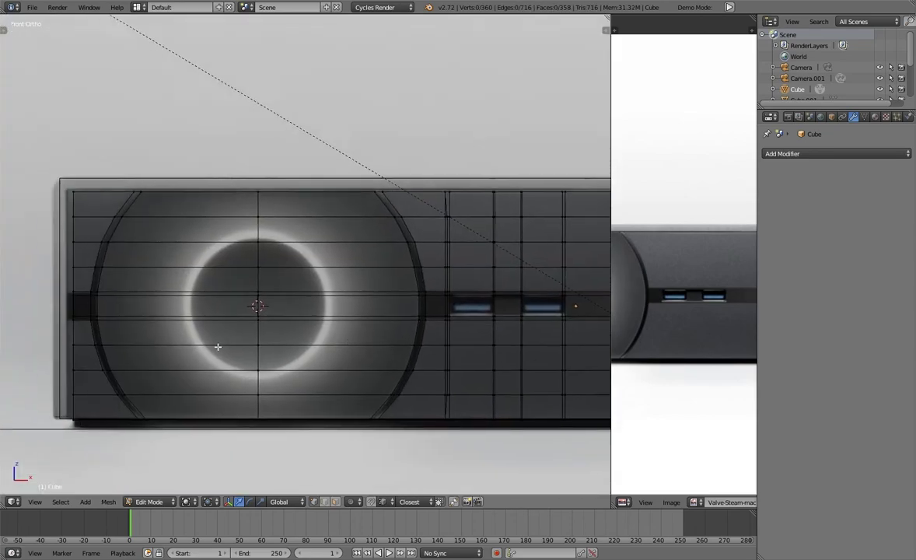
pyautogui.press('Tab')
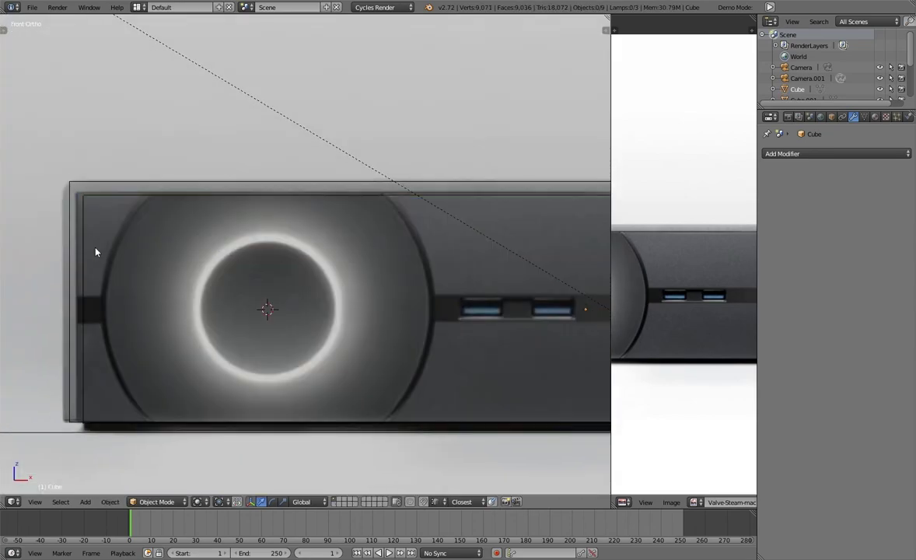
pyautogui.rightClick(96, 251)
pyautogui.press('Tab')
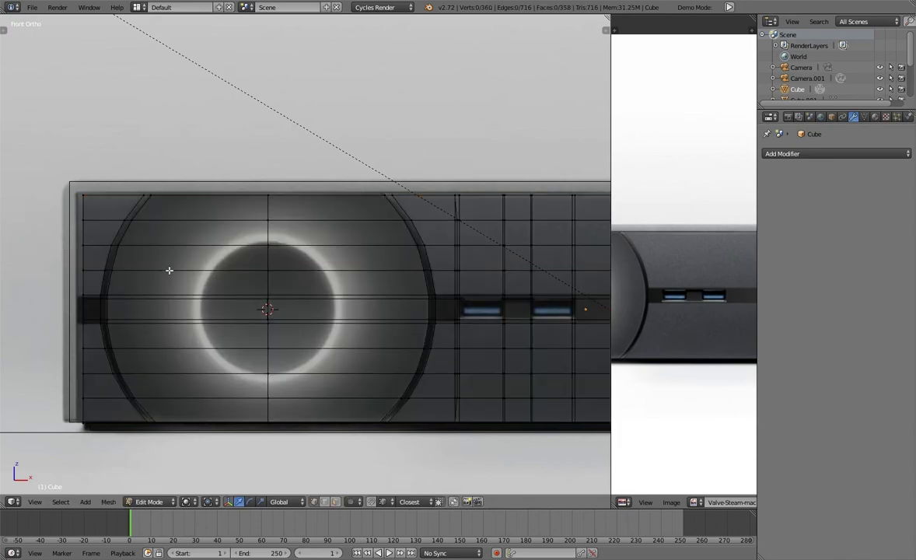
pyautogui.scroll(-3, 333, 278)
pyautogui.scroll(-2, 333, 278)
pyautogui.scroll(2, 233, 276)
pyautogui.scroll(4, 226, 272)
pyautogui.press('b')
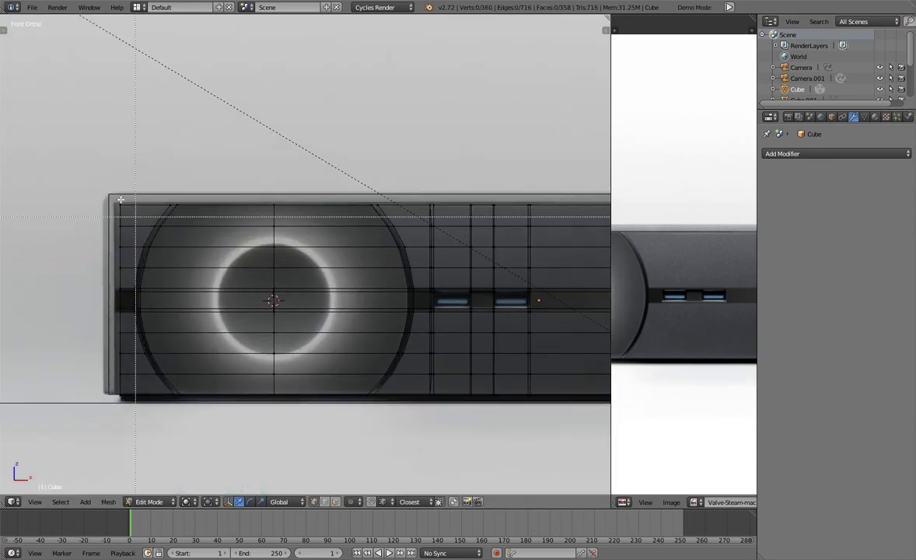
pyautogui.moveTo(109, 189); pyautogui.dragTo(136, 443)
pyautogui.scroll(1, 136, 447)
pyautogui.keyDown('shift'); pyautogui.moveTo(119, 385); pyautogui.dragTo(268, 358, button='middle'); pyautogui.keyUp('shift')
pyautogui.scroll(4, 268, 358)
pyautogui.press('g')
pyautogui.press('x')
pyautogui.rightClick(250, 355)
# Step: Box-select the vertices at the ring-side end of the front panel and move them along X to fit the case
pyautogui.press('a')
pyautogui.press('b')
pyautogui.moveTo(138, 55); pyautogui.dragTo(158, 421)
pyautogui.scroll(-4, 160, 416)
pyautogui.press('b')
pyautogui.moveTo(191, 314); pyautogui.dragTo(243, 434)
pyautogui.scroll(2, 268, 428)
pyautogui.press('g')
pyautogui.press('x')
pyautogui.click(320, 412)
# Step: Change the viewport to solid shading and nudge the panel's end vertices along X against the case's inner wall
pyautogui.press('Tab')
pyautogui.click(241, 412)
pyautogui.click(197, 501)
pyautogui.click(215, 464)
pyautogui.scroll(-3, 241, 288)
pyautogui.keyDown('shift'); pyautogui.moveTo(325, 301); pyautogui.dragTo(270, 302, button='middle'); pyautogui.keyUp('shift')
pyautogui.scroll(3, 270, 302)
pyautogui.press('Tab')
pyautogui.click(320, 298)
pyautogui.press('g')
pyautogui.press('x')
pyautogui.click(323, 297)
pyautogui.press('Tab')
# Step: Check the front panel's fit across the full width of the case and from an angled view
pyautogui.click(259, 300)
pyautogui.scroll(-4, 261, 314)
pyautogui.keyDown('shift'); pyautogui.moveTo(468, 304); pyautogui.dragTo(351, 321, button='middle'); pyautogui.keyUp('shift')
pyautogui.rightClick(351, 321)
pyautogui.scroll(-1, 447, 322)
pyautogui.keyDown('shift'); pyautogui.moveTo(449, 320); pyautogui.dragTo(737, 354, button='middle'); pyautogui.keyUp('shift')
pyautogui.press('a')
pyautogui.scroll(-1, 369, 313)
pyautogui.rightClick(369, 312)
pyautogui.press('a')
pyautogui.moveTo(651, 286); pyautogui.dragTo(610, 268, button='middle')
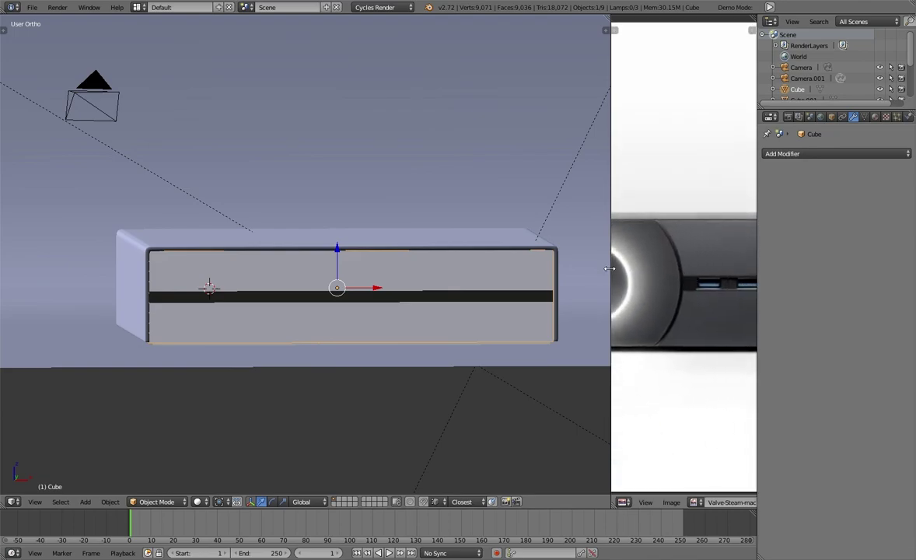
# Step: Widen the reference image area and enlarge the USB port section of the reference photo
pyautogui.moveTo(606, 269); pyautogui.dragTo(423, 267)
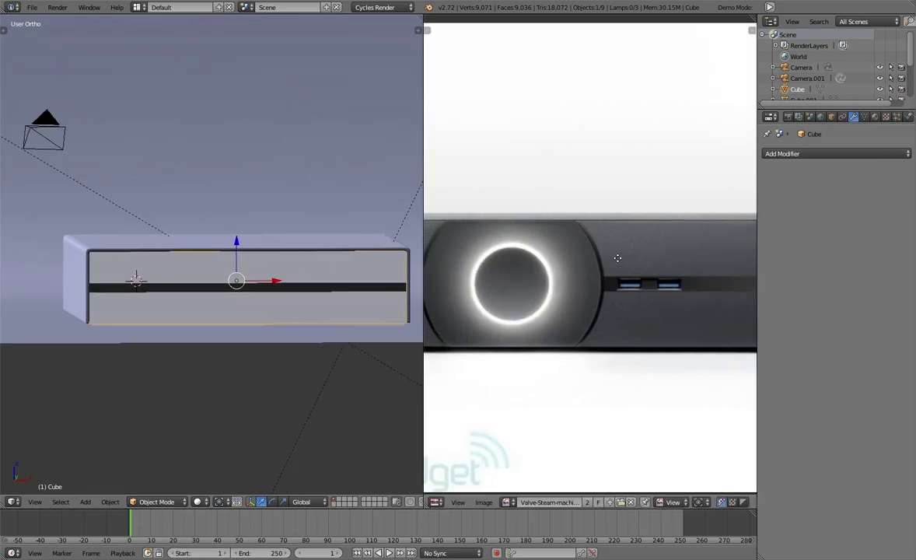
pyautogui.moveTo(617, 258); pyautogui.dragTo(648, 290, button='middle')
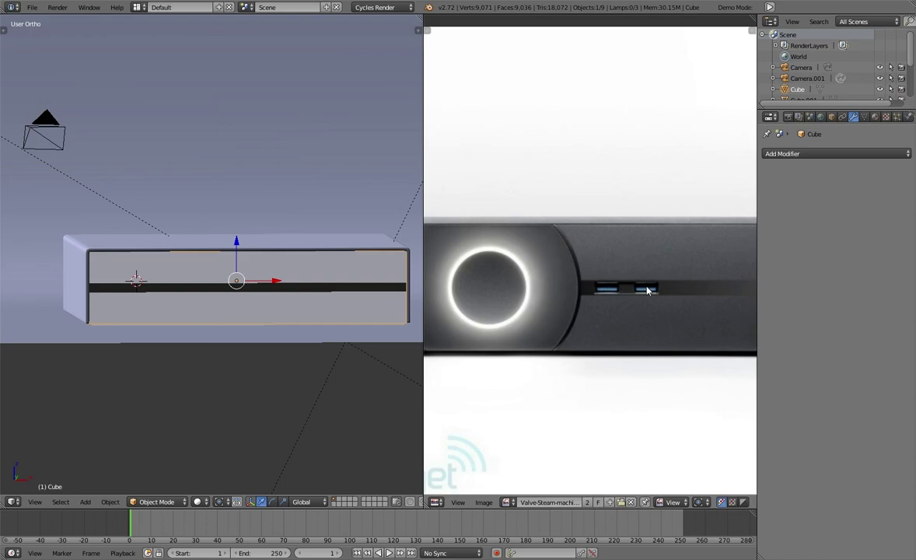
pyautogui.scroll(2, 647, 290)
pyautogui.scroll(2, 153, 246)
# Step: Set the 3D viewport to the front view with wireframe shading
pyautogui.click(35, 501)
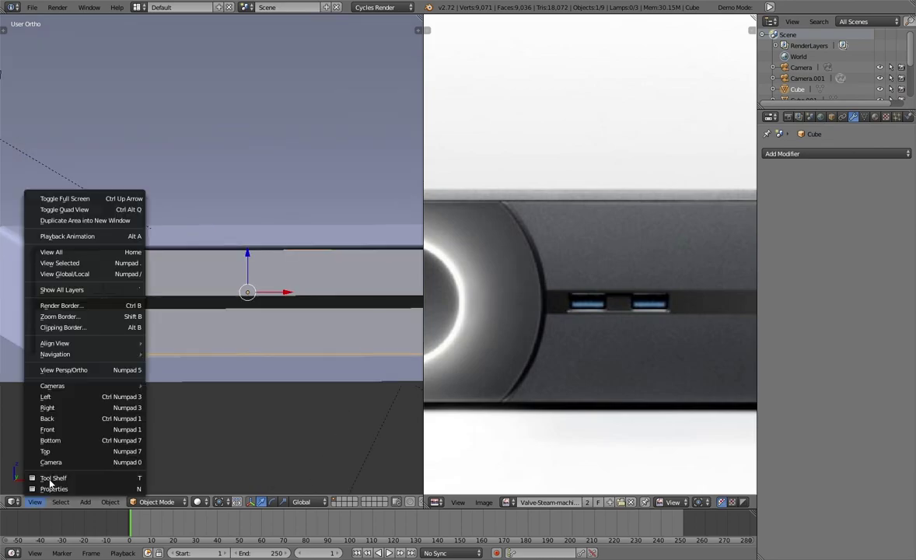
pyautogui.click(64, 430)
pyautogui.click(197, 502)
pyautogui.click(225, 464)
# Step: Examine the USB ports and the central strip across the whole front panel in the background reference image
pyautogui.scroll(4, 295, 365)
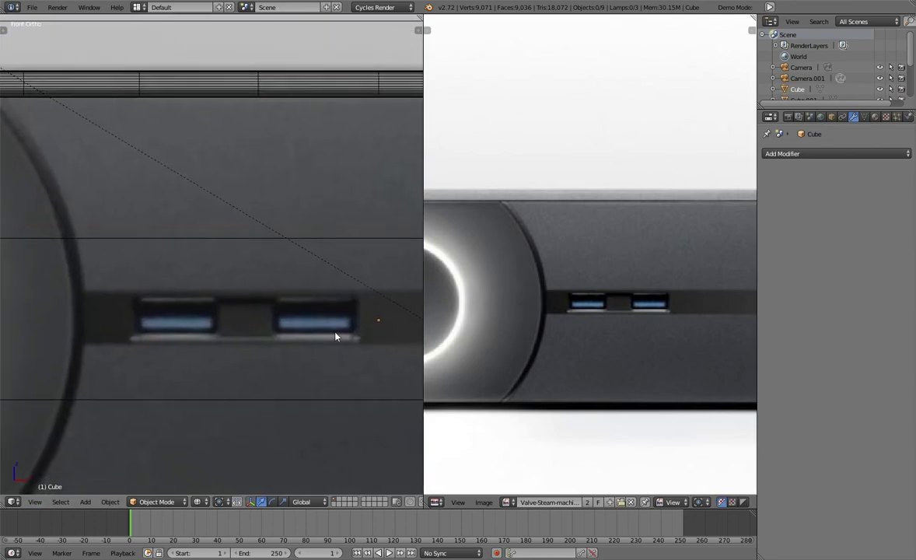
pyautogui.scroll(-4, 335, 334)
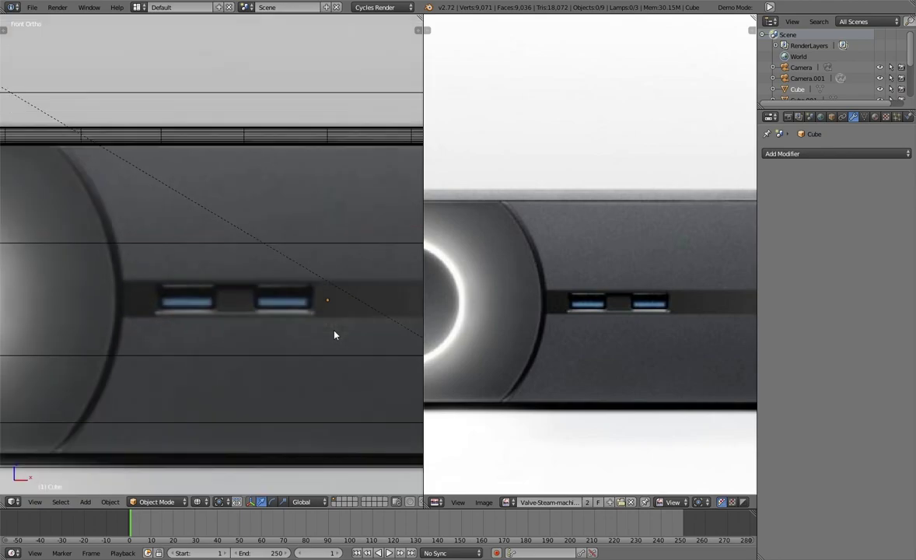
pyautogui.scroll(2, 322, 328)
pyautogui.scroll(-2, 315, 366)
pyautogui.scroll(-5, 308, 357)
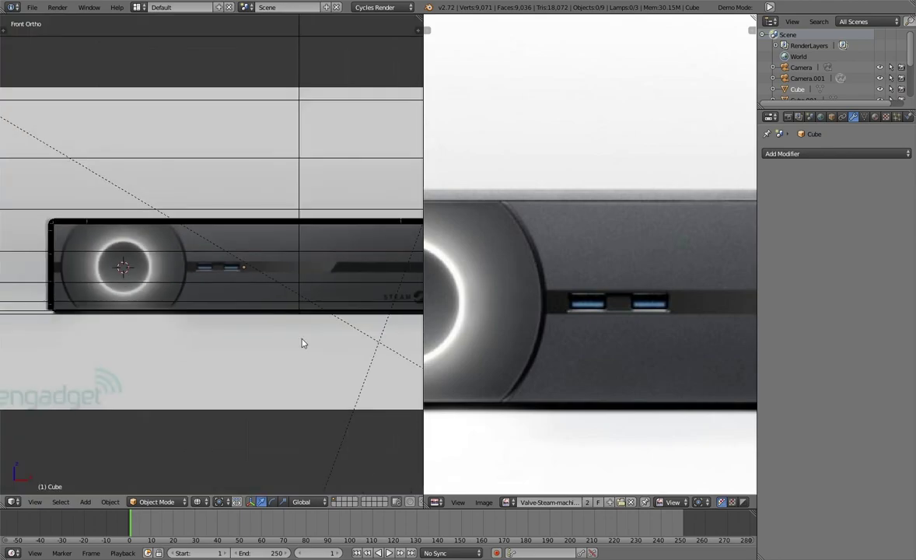
pyautogui.scroll(2, 273, 338)
pyautogui.scroll(2, 226, 337)
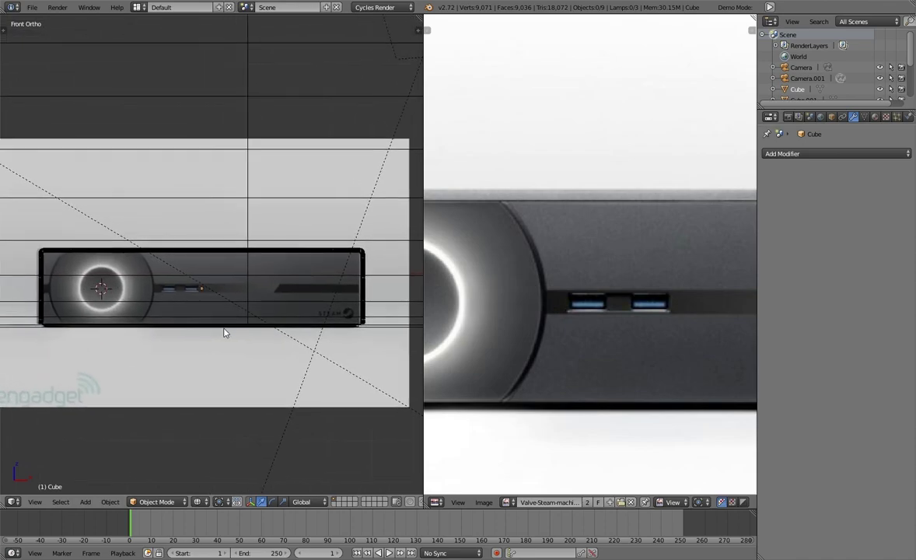
pyautogui.keyDown('shift'); pyautogui.moveTo(307, 349); pyautogui.dragTo(259, 351, button='middle'); pyautogui.keyUp('shift')
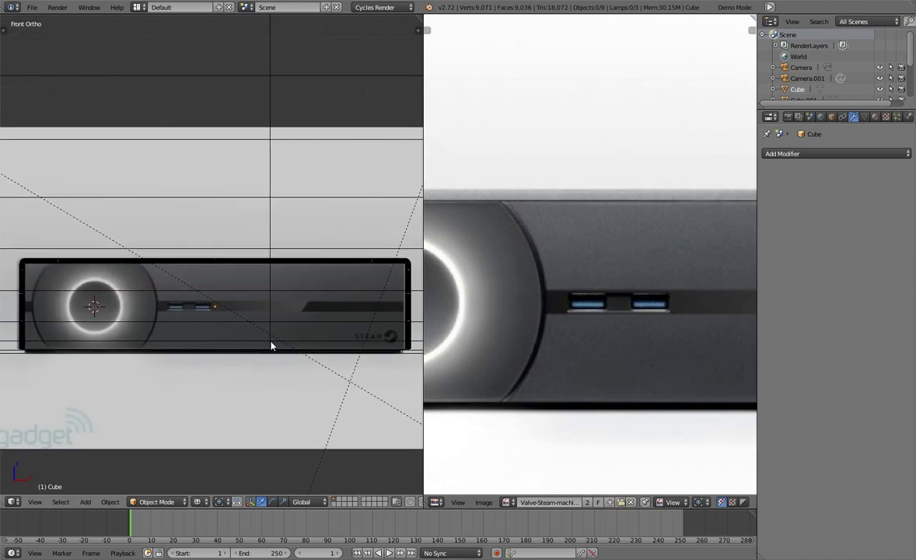
pyautogui.scroll(-1, 272, 346)
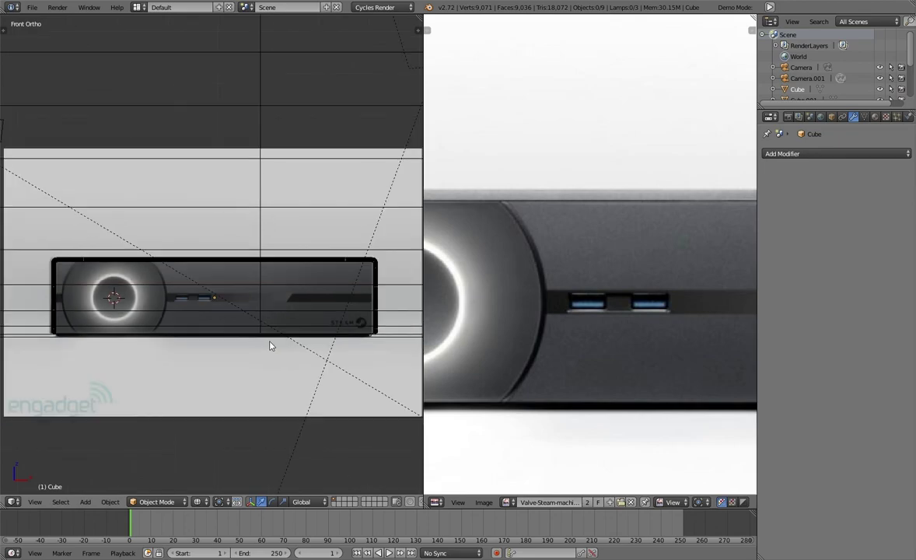